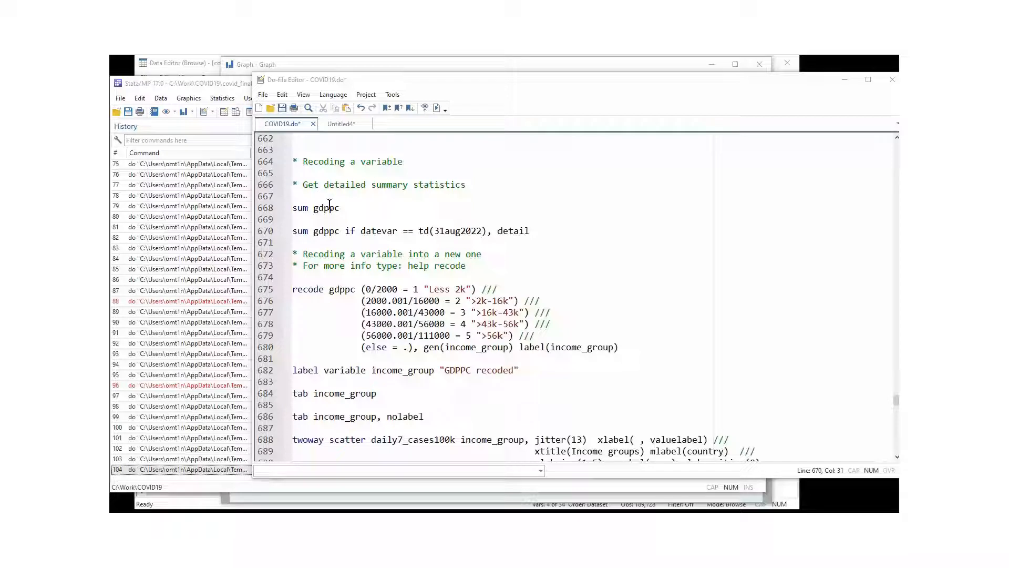
Run sum gdppc on line 668 and check its 162,068 observations and 13579.1 mean.
{"action": "left_click", "coordinate": [294, 219]}
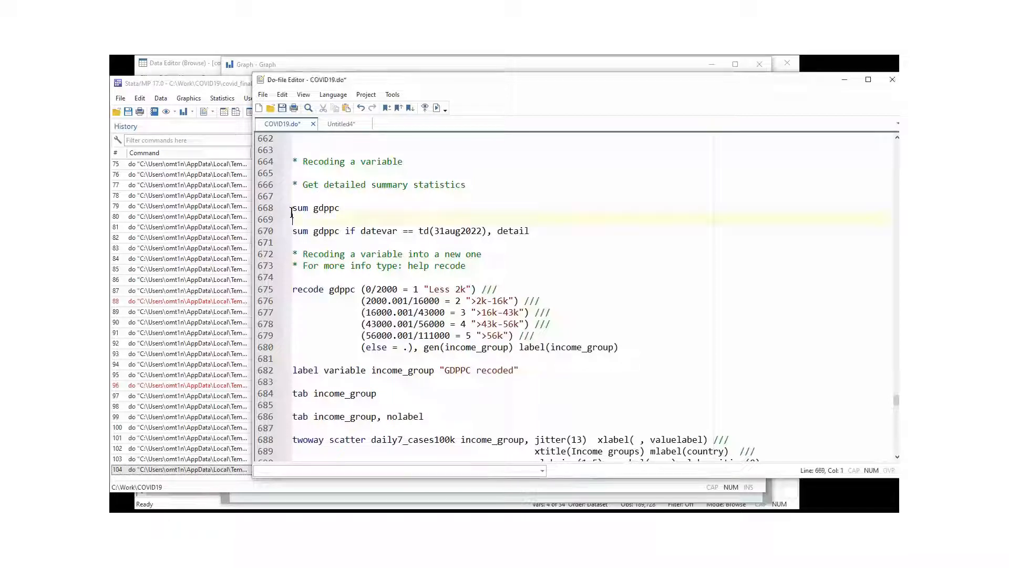
{"action": "left_click_drag", "start_coordinate": [256, 209], "coordinate": [340, 208]}
{"action": "left_click", "coordinate": [437, 108]}
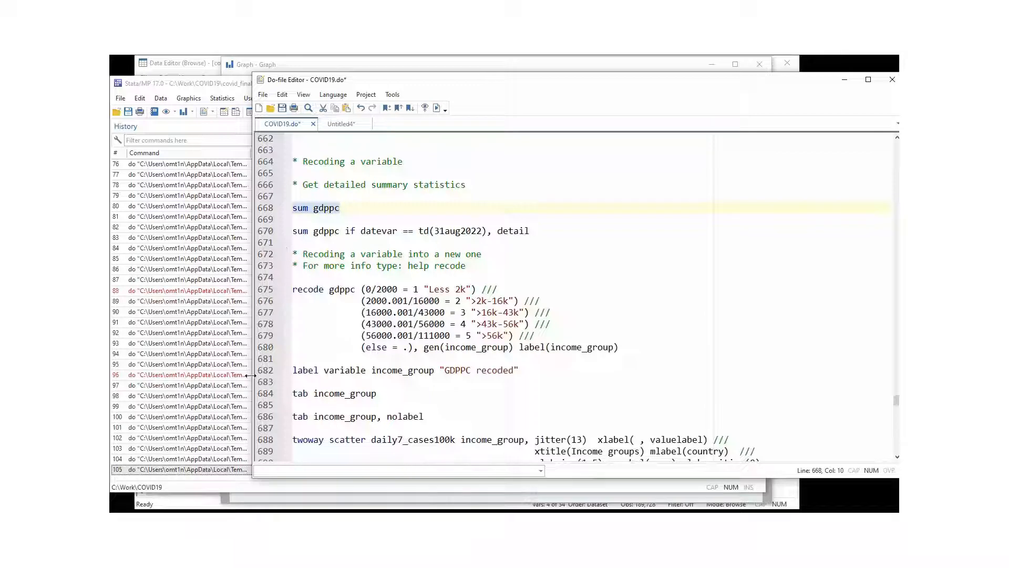
{"action": "left_click", "coordinate": [241, 460]}
{"action": "left_click_drag", "start_coordinate": [307, 370], "coordinate": [544, 369]}
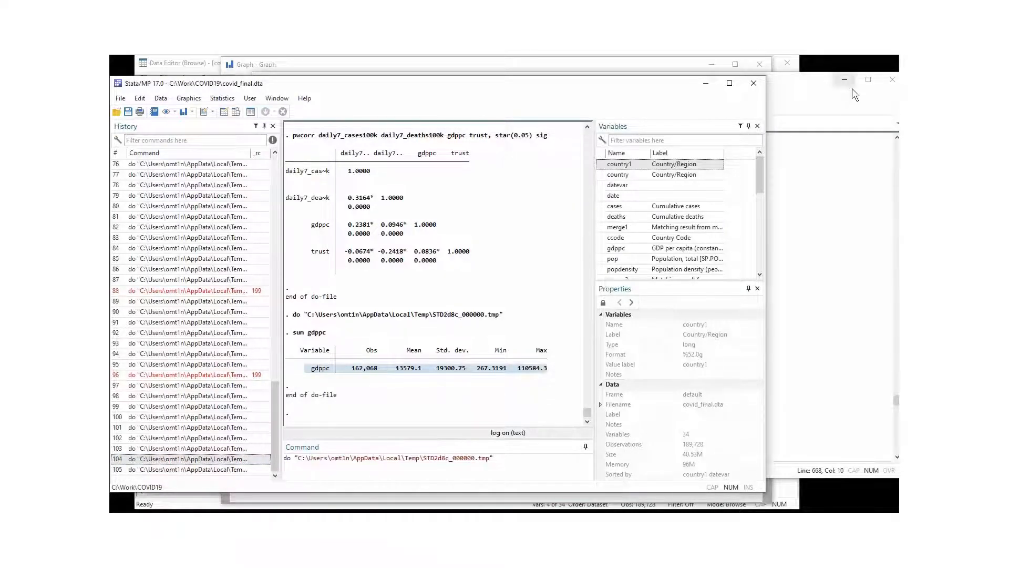
{"action": "left_click", "coordinate": [851, 106]}
{"action": "left_click", "coordinate": [335, 231]}
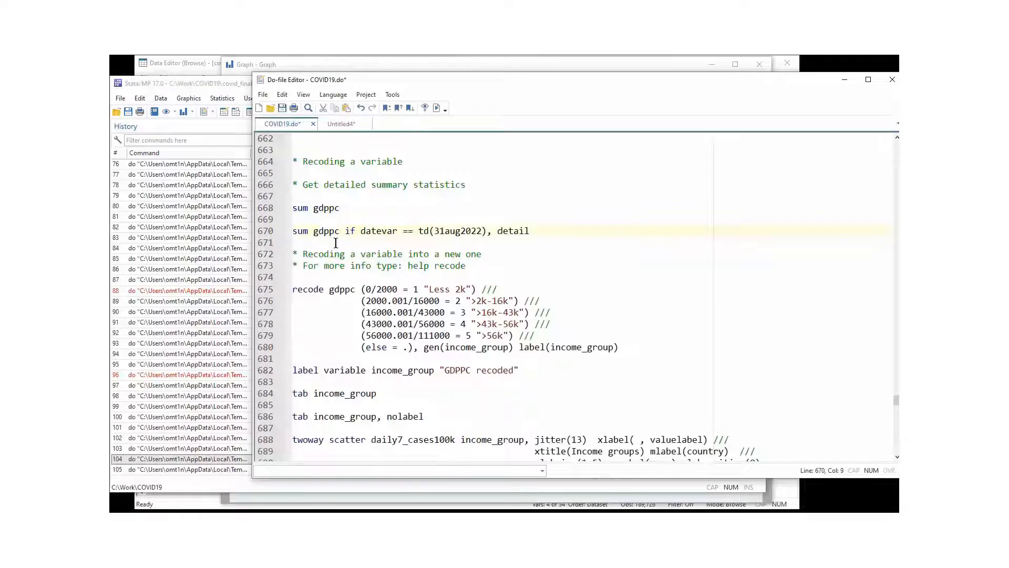
Examine line 670: sum gdppc, the if datevar condition, the td(31aug2022) date and detail option.
{"action": "left_click_drag", "start_coordinate": [496, 231], "coordinate": [532, 232]}
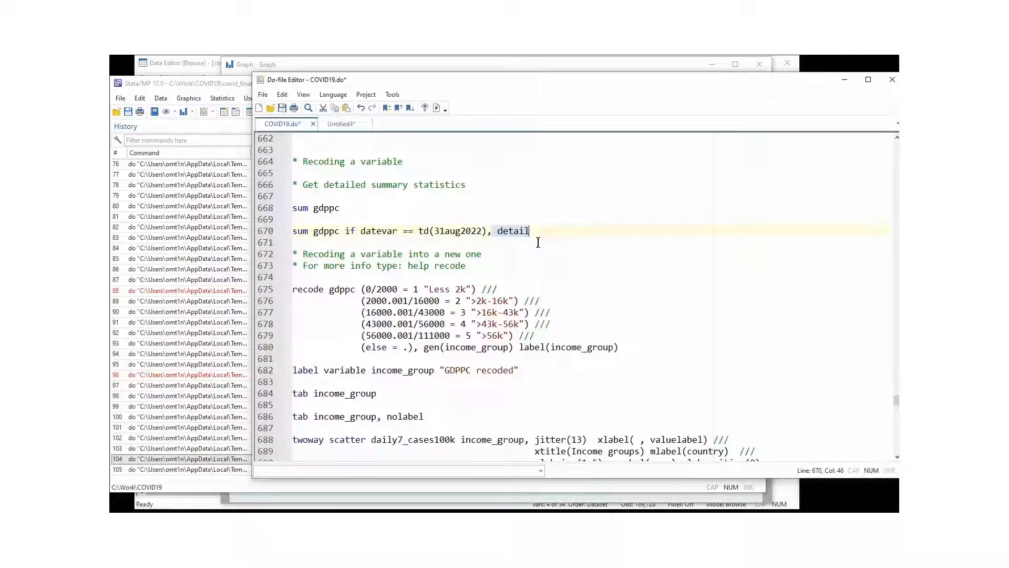
{"action": "double_click", "coordinate": [317, 232]}
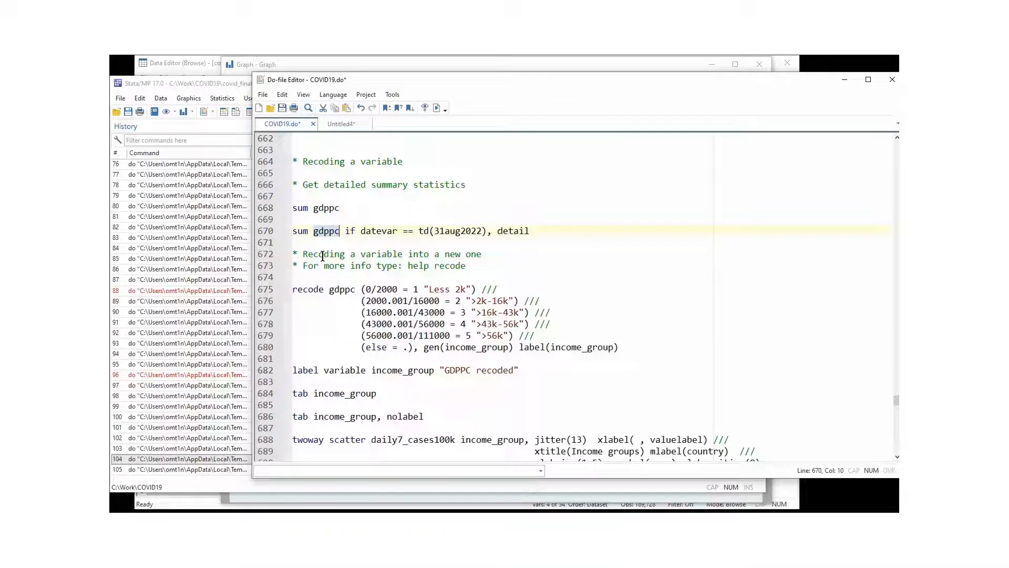
{"action": "left_click", "coordinate": [302, 231]}
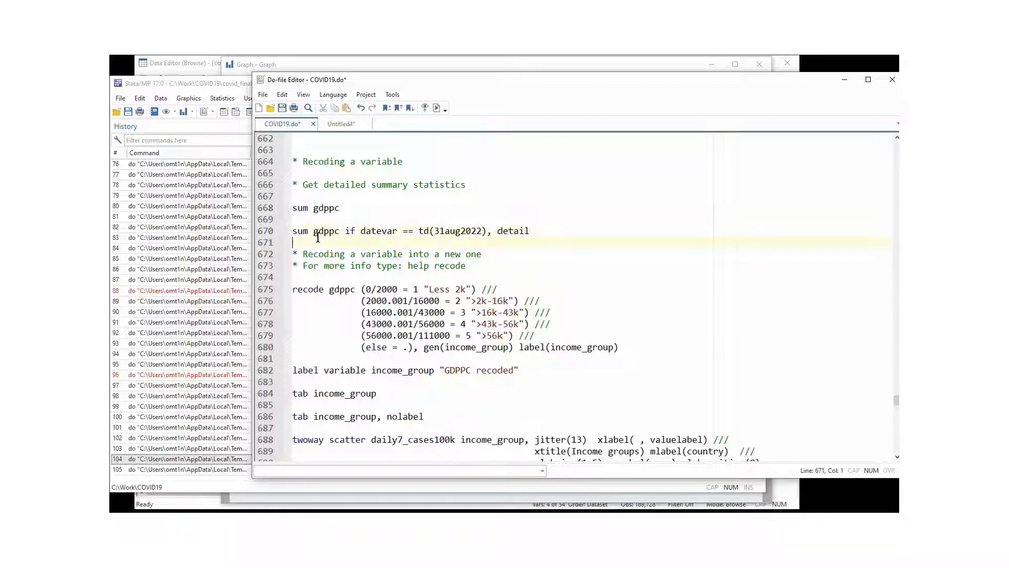
{"action": "double_click", "coordinate": [319, 233]}
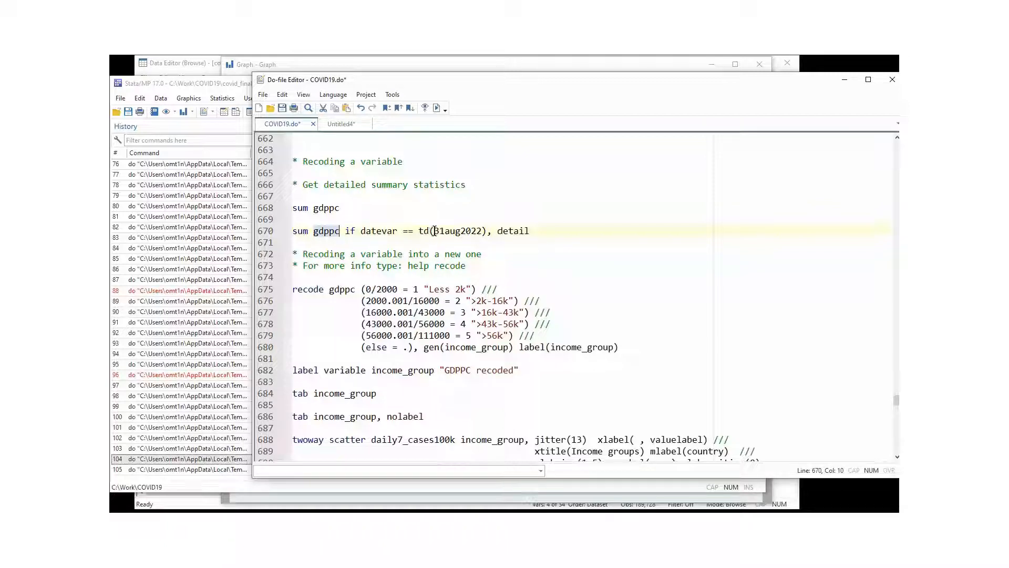
{"action": "left_click_drag", "start_coordinate": [434, 231], "coordinate": [482, 231]}
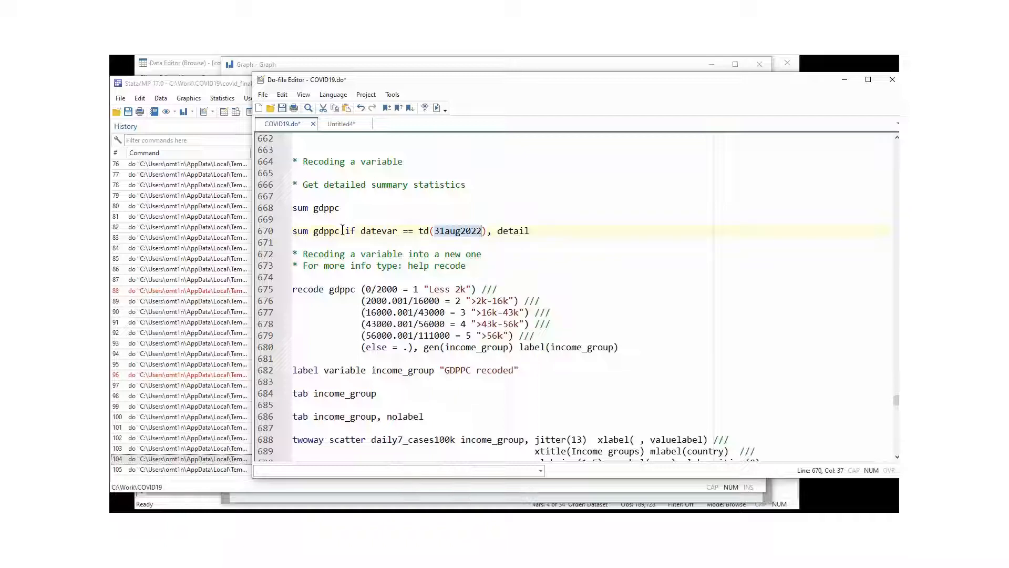
{"action": "left_click_drag", "start_coordinate": [340, 231], "coordinate": [293, 231]}
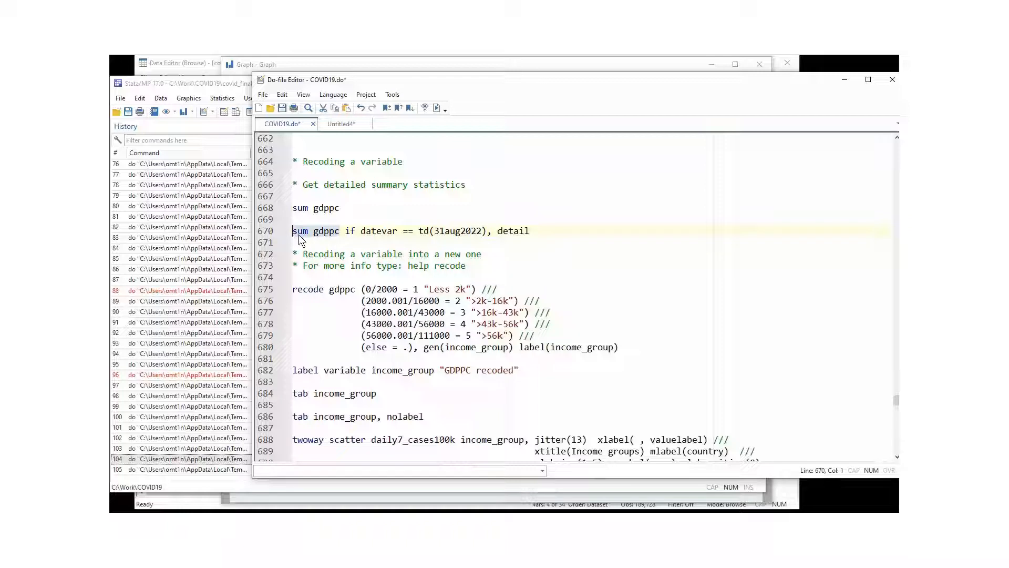
{"action": "left_click", "coordinate": [343, 244]}
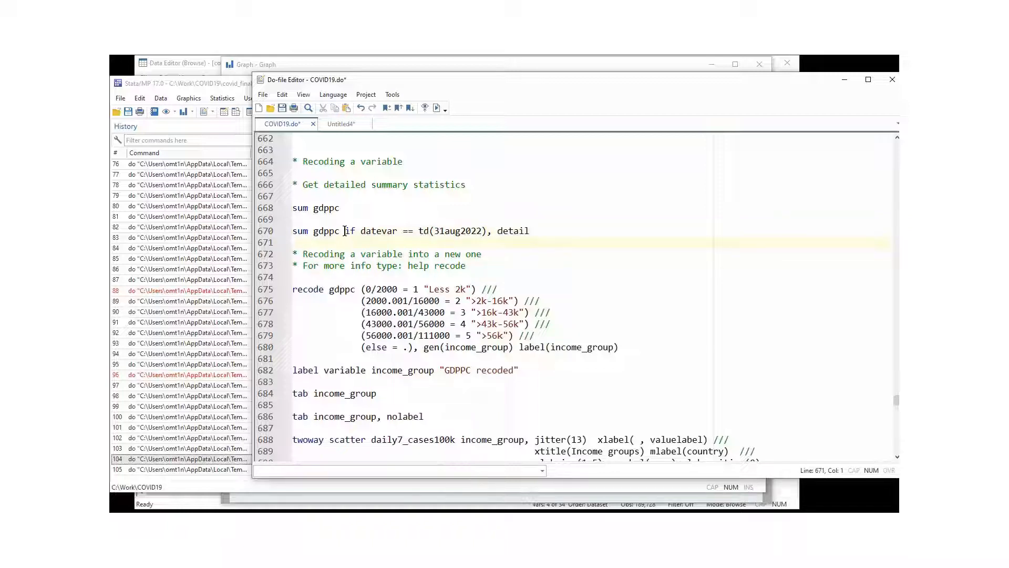
{"action": "left_click_drag", "start_coordinate": [345, 232], "coordinate": [398, 234]}
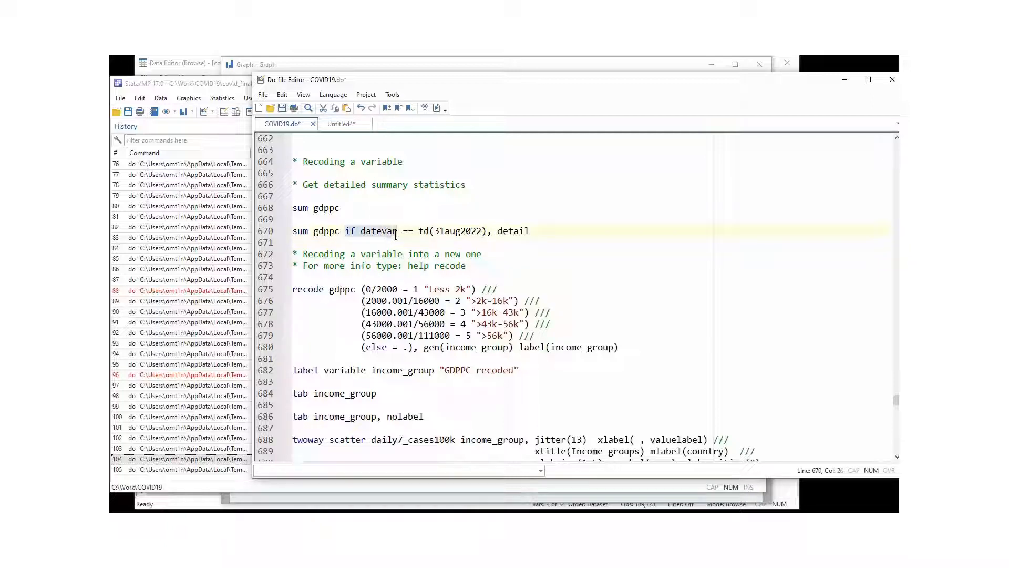
{"action": "left_click", "coordinate": [430, 233]}
{"action": "left_click_drag", "start_coordinate": [430, 232], "coordinate": [419, 230]}
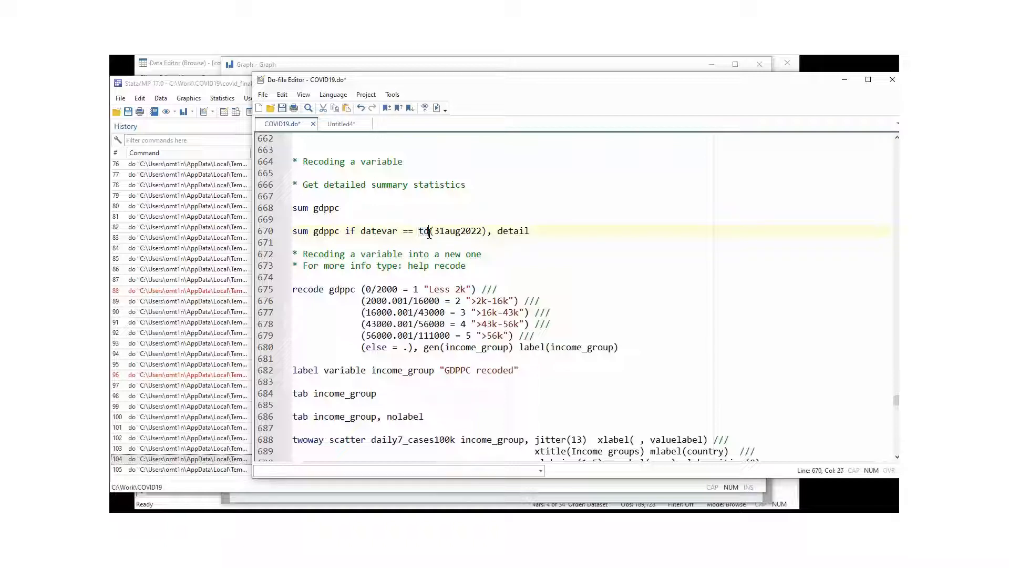
{"action": "left_click_drag", "start_coordinate": [434, 232], "coordinate": [486, 232]}
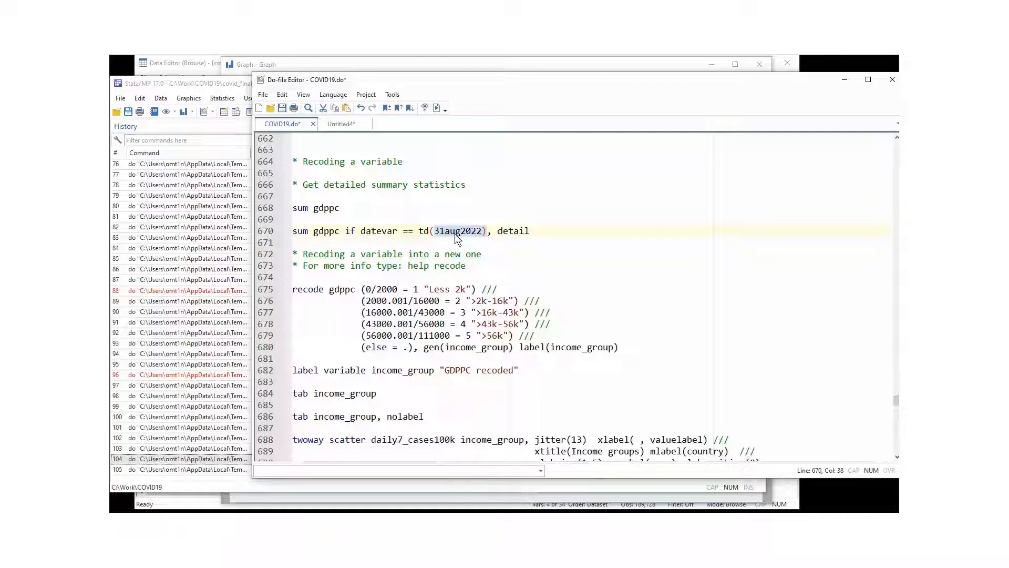
{"action": "left_click", "coordinate": [493, 232]}
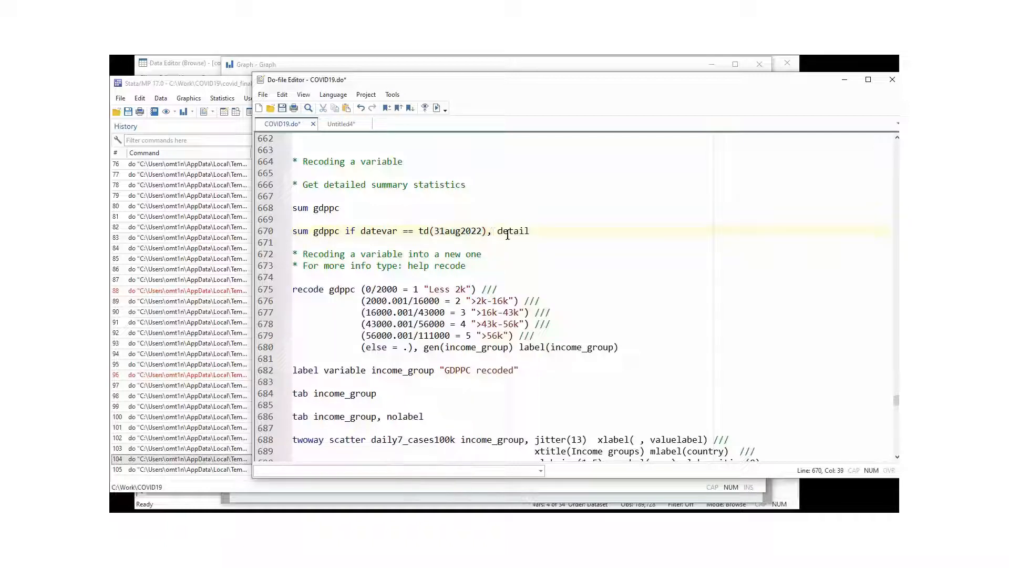
Run sum gdppc if datevar == td(31aug2022), detail from line 670.
{"action": "left_click", "coordinate": [508, 232]}
{"action": "left_click", "coordinate": [266, 232]}
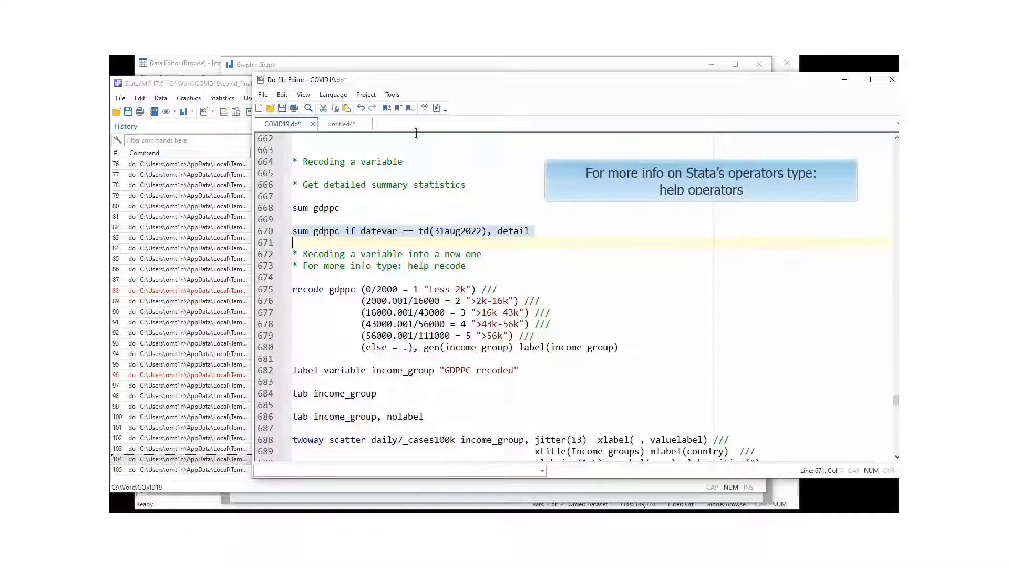
{"action": "left_click", "coordinate": [437, 109]}
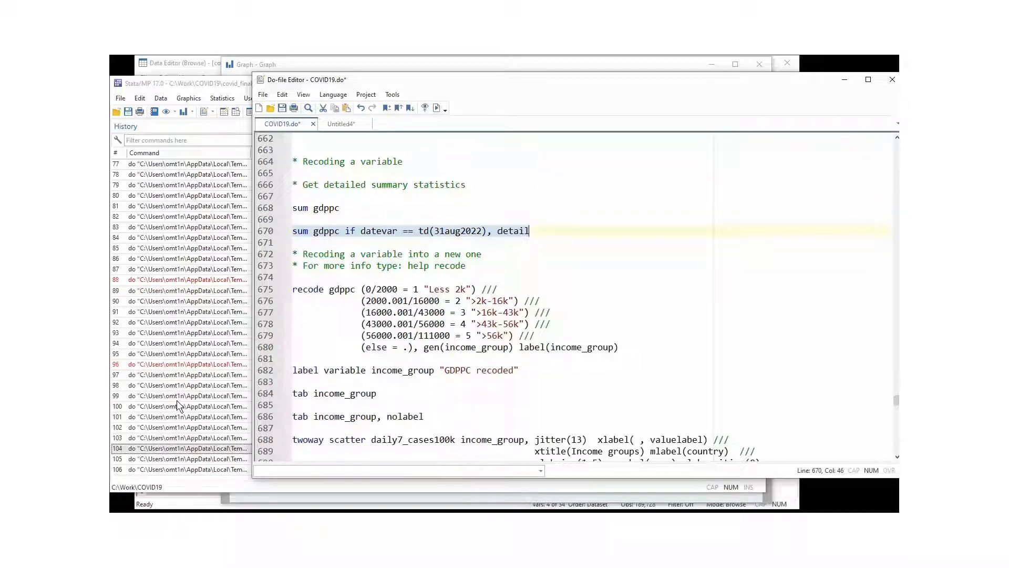
{"action": "left_click", "coordinate": [177, 406]}
{"action": "left_click", "coordinate": [178, 396]}
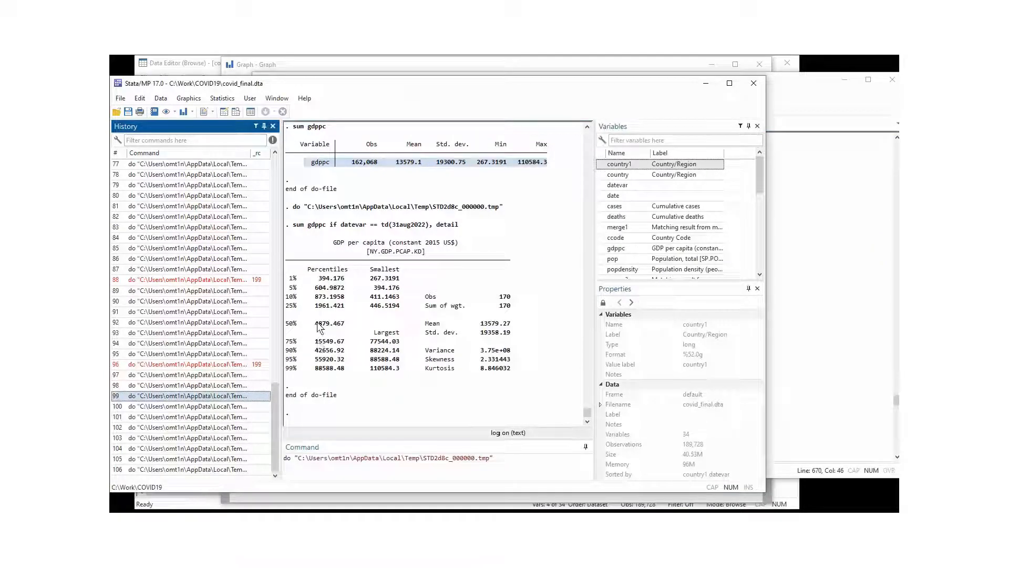
{"action": "left_click", "coordinate": [312, 164]}
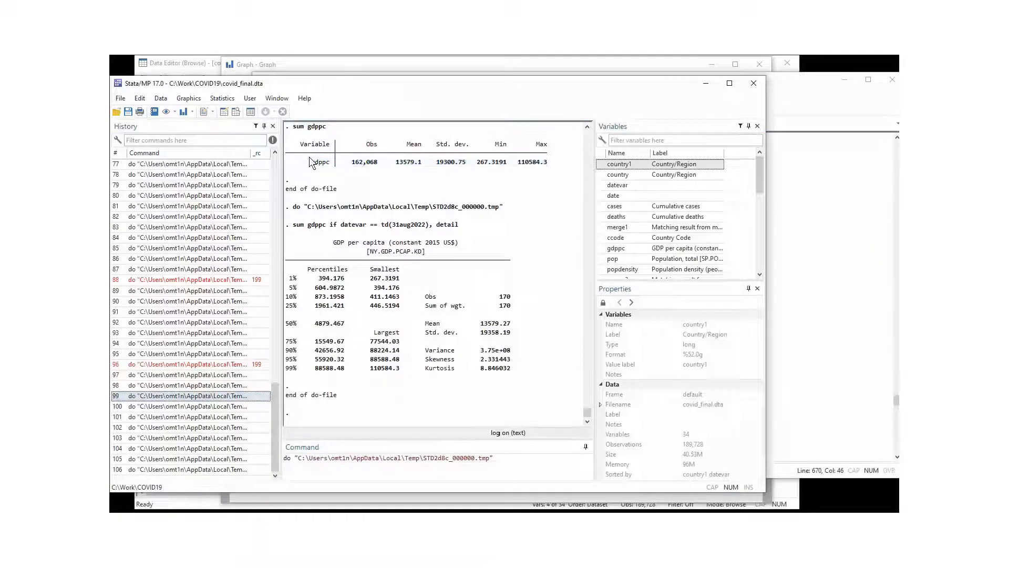
{"action": "left_click_drag", "start_coordinate": [310, 158], "coordinate": [533, 180]}
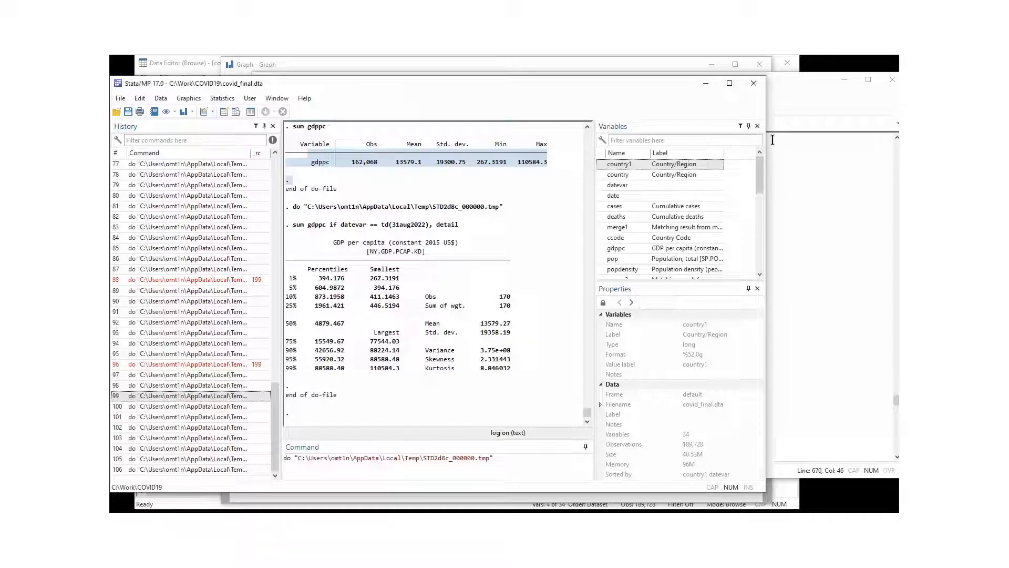
{"action": "left_click", "coordinate": [793, 105]}
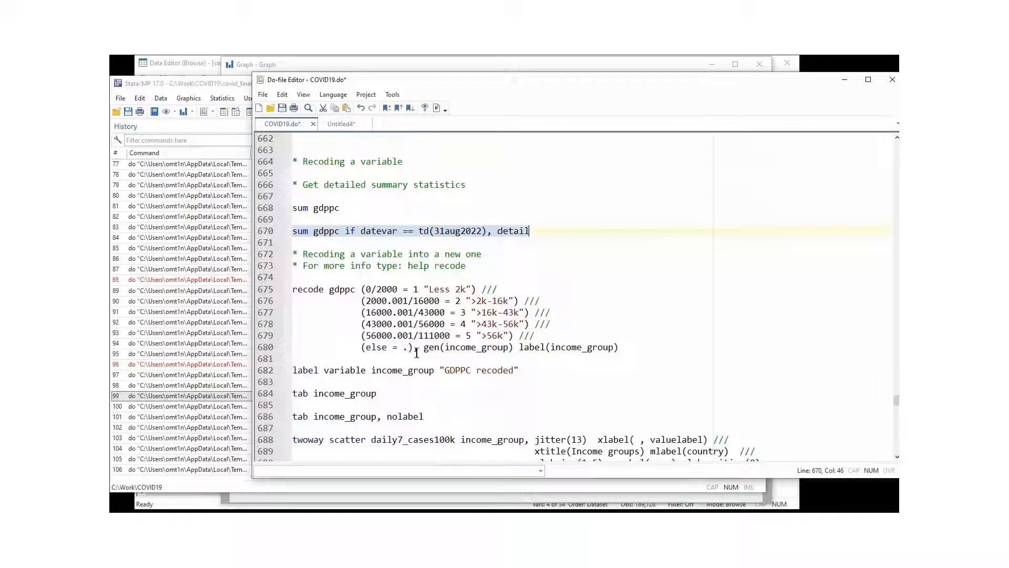
Examine the recode of gdppc on line 675, including the first range 0/2000 = 1.
{"action": "double_click", "coordinate": [307, 290]}
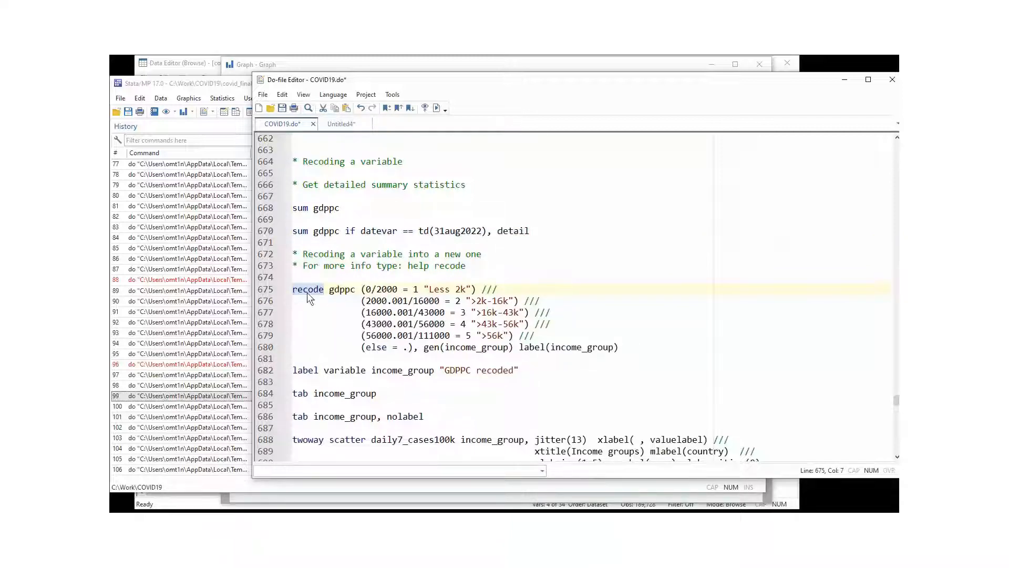
{"action": "left_click_drag", "start_coordinate": [408, 265], "coordinate": [483, 263]}
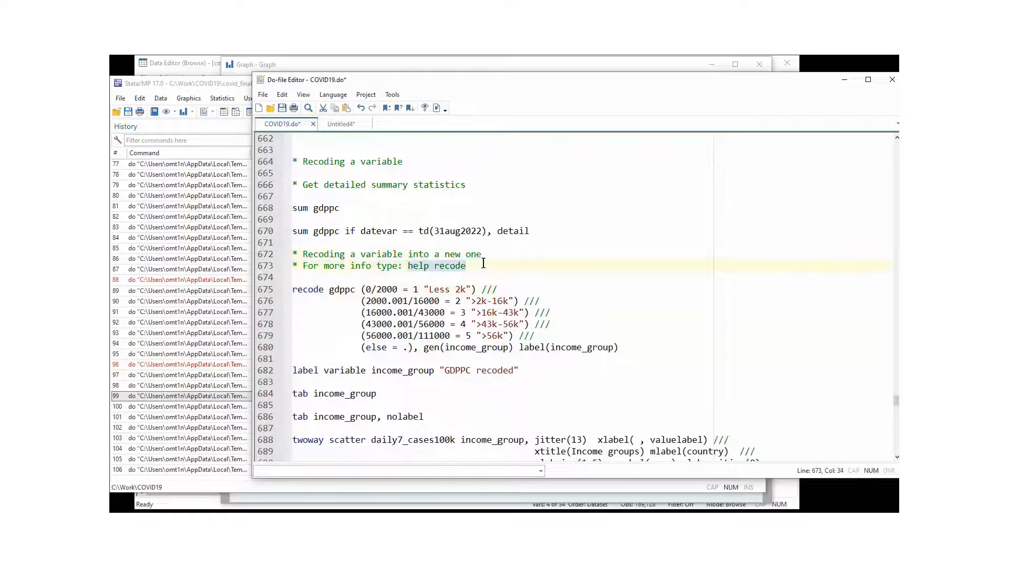
{"action": "left_click", "coordinate": [352, 278]}
{"action": "double_click", "coordinate": [342, 289]}
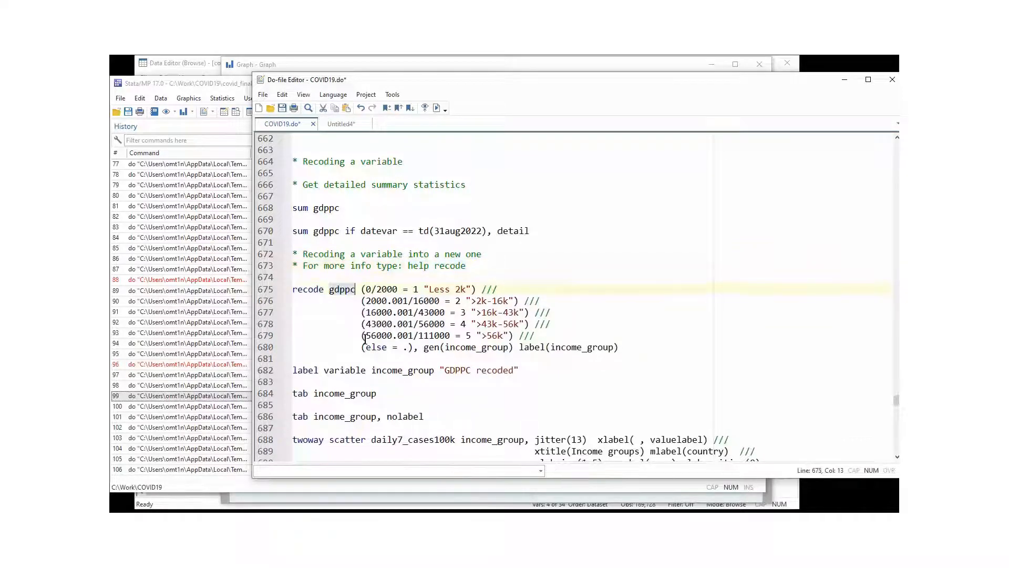
{"action": "left_click", "coordinate": [362, 291]}
{"action": "left_click_drag", "start_coordinate": [367, 289], "coordinate": [422, 290]}
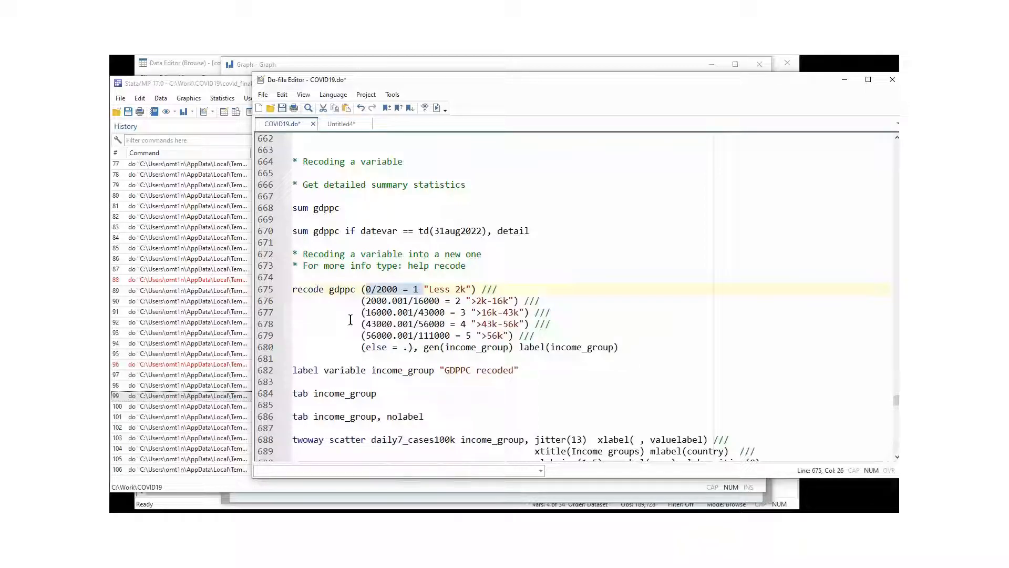
Compare the detailed gdppc percentiles with the 0/2000 'Less 2k' cut-off.
{"action": "left_click", "coordinate": [272, 489]}
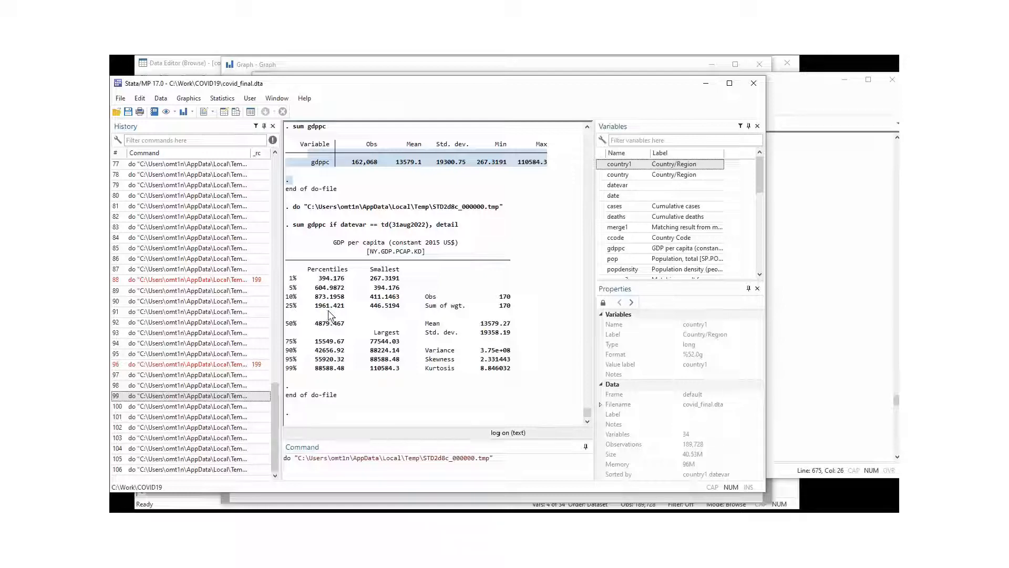
{"action": "left_click", "coordinate": [818, 113]}
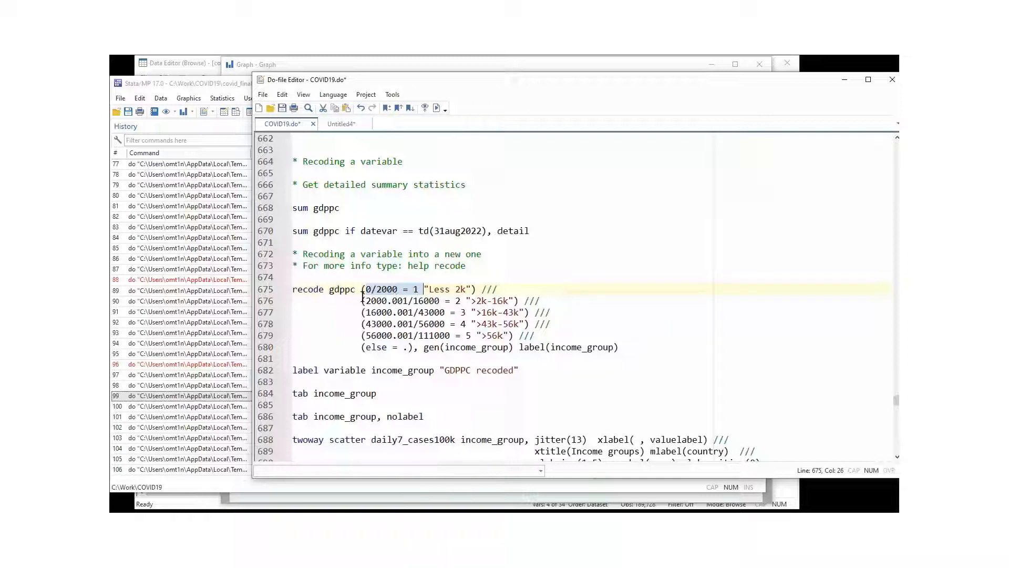
{"action": "left_click", "coordinate": [405, 291]}
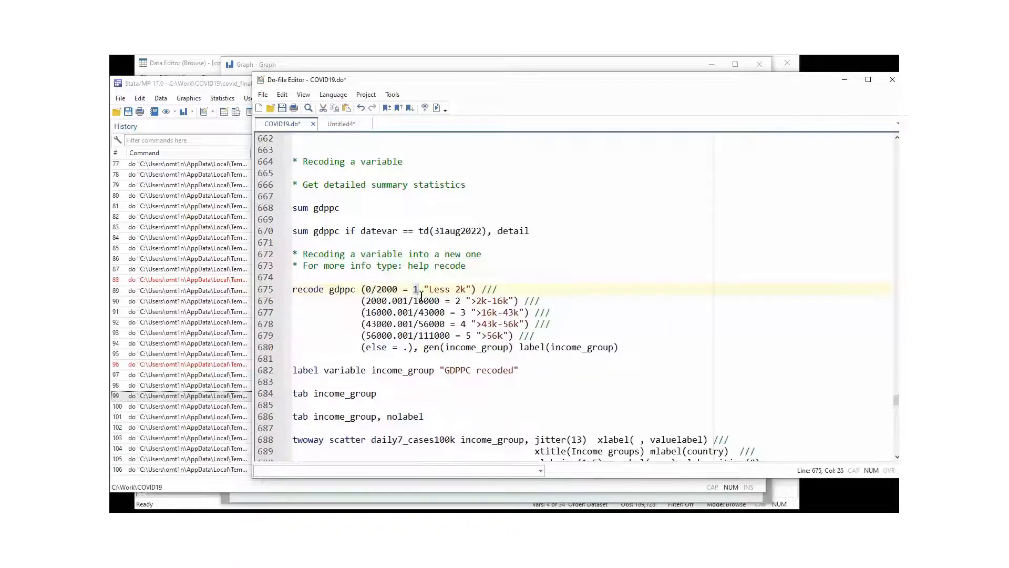
{"action": "left_click", "coordinate": [431, 291]}
{"action": "left_click_drag", "start_coordinate": [431, 290], "coordinate": [466, 291]}
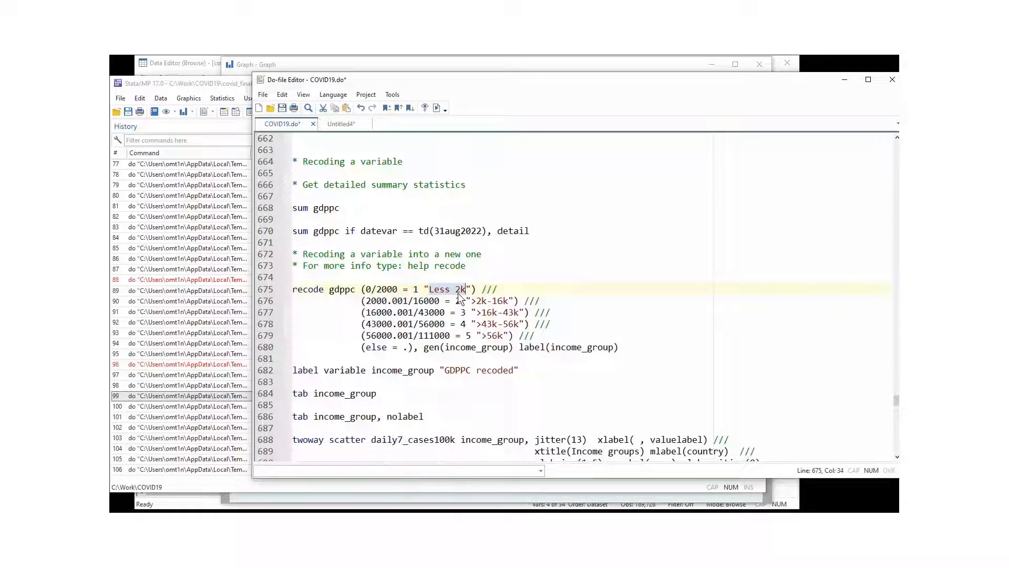
{"action": "left_click", "coordinate": [232, 427]}
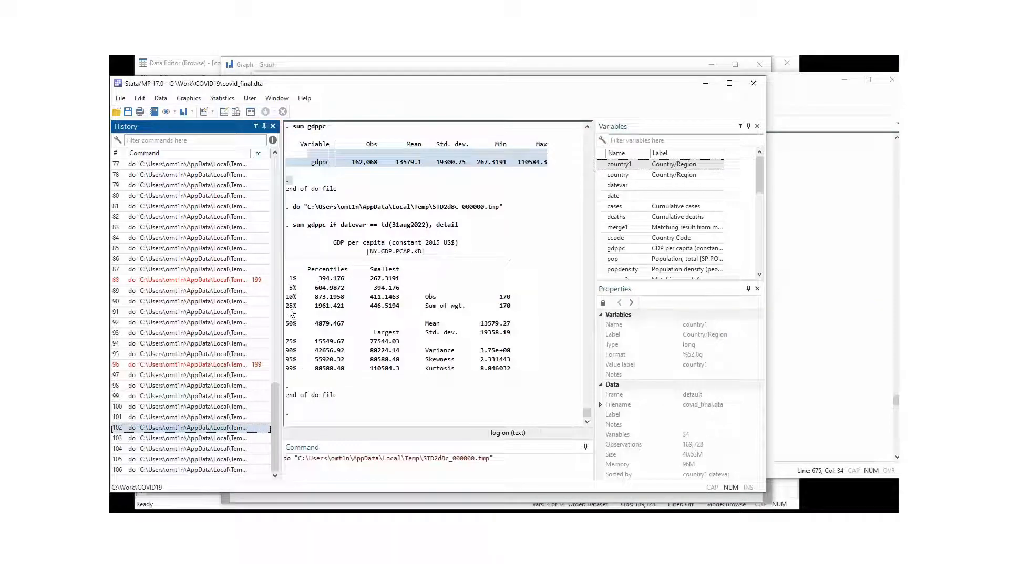
Read the gdppc 25% percentile (1961.421), then return to the recode in COVID19.do.
{"action": "left_click_drag", "start_coordinate": [287, 306], "coordinate": [402, 332]}
{"action": "left_click", "coordinate": [360, 332]}
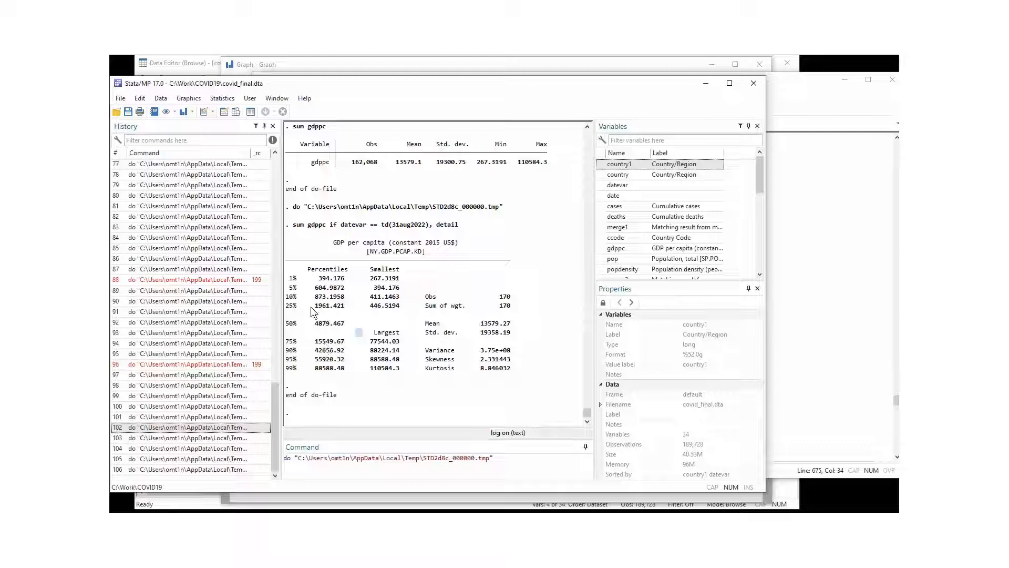
{"action": "left_click", "coordinate": [794, 119]}
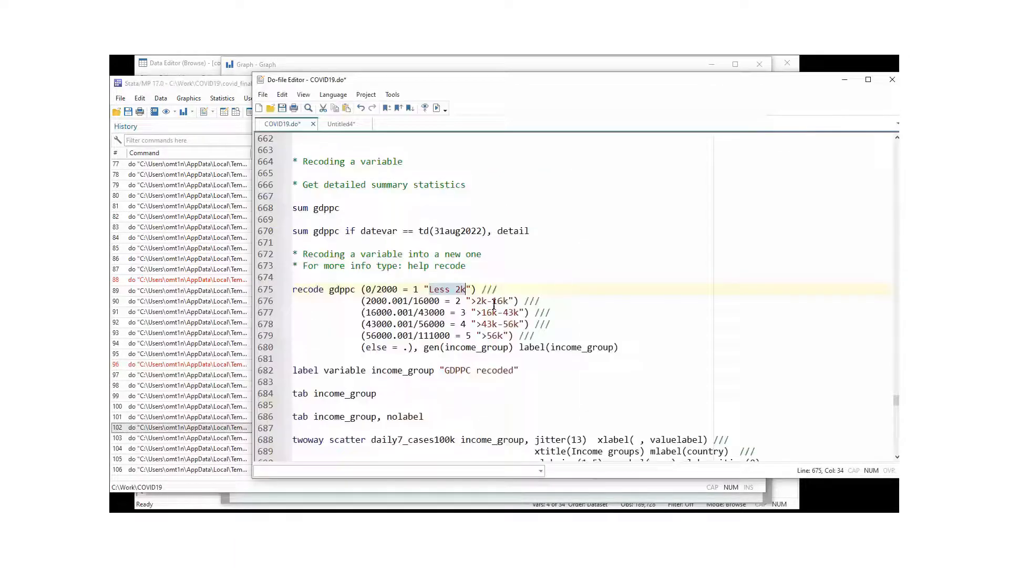
Check the second range 2000.001/16000 and its >2k label against the percentile output.
{"action": "left_click_drag", "start_coordinate": [439, 302], "coordinate": [361, 302]}
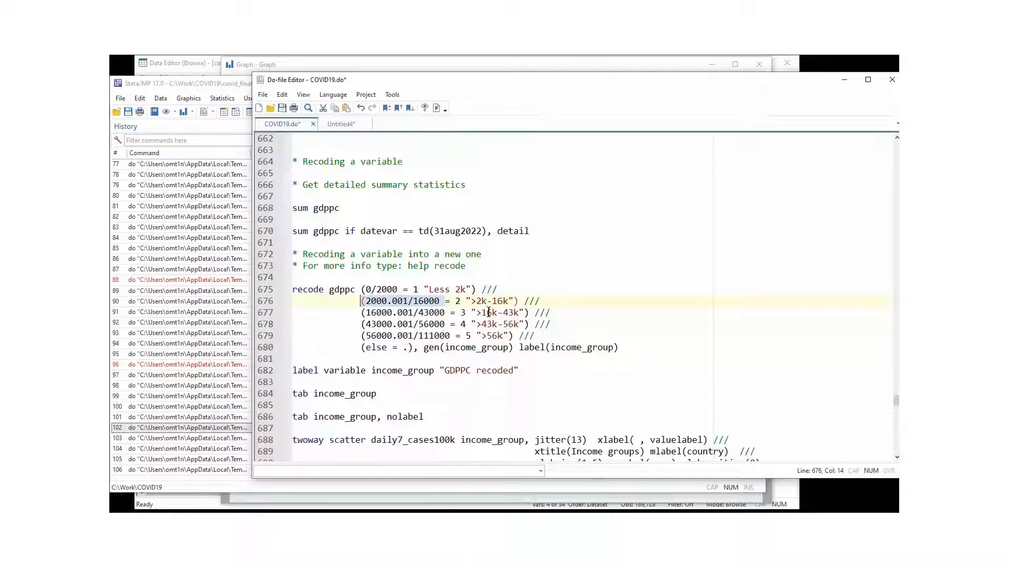
{"action": "left_click_drag", "start_coordinate": [471, 302], "coordinate": [489, 306]}
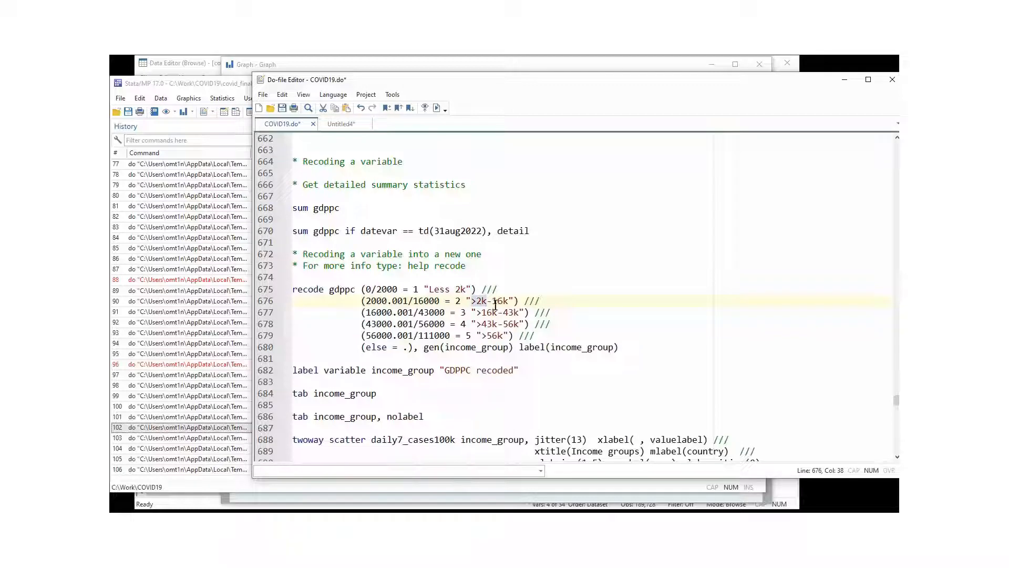
{"action": "left_click", "coordinate": [454, 312]}
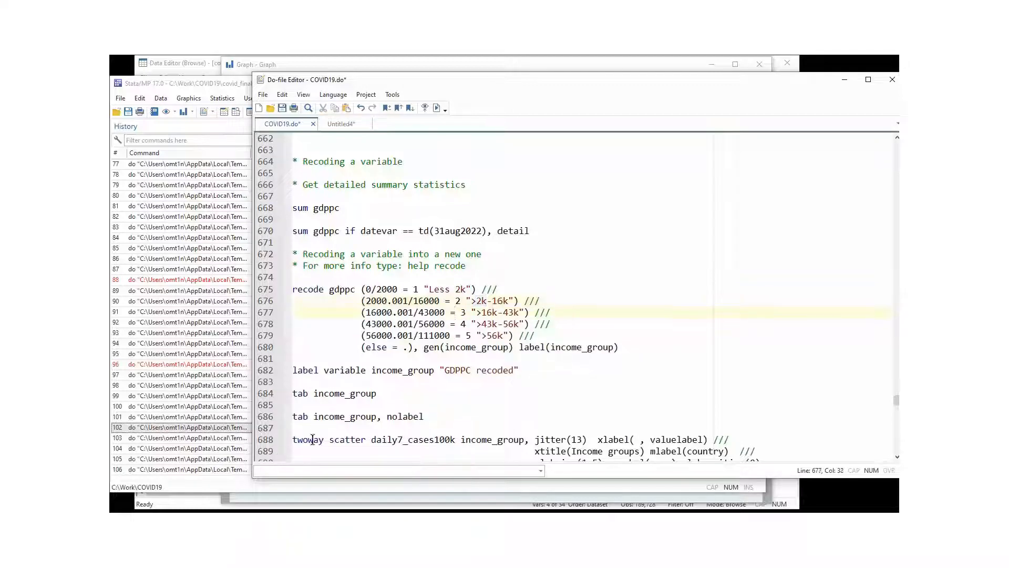
{"action": "left_click", "coordinate": [257, 486]}
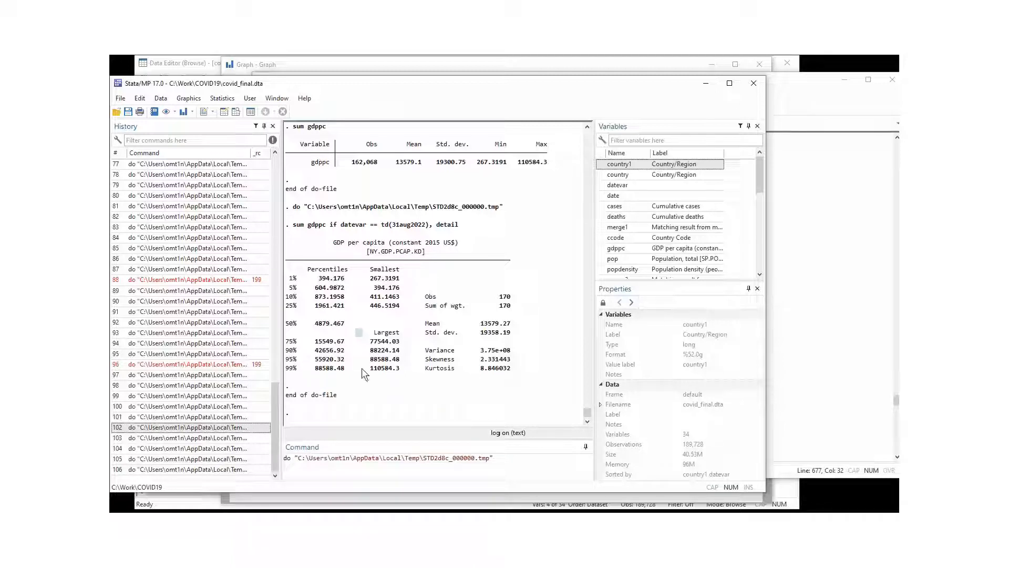
{"action": "left_click", "coordinate": [791, 336]}
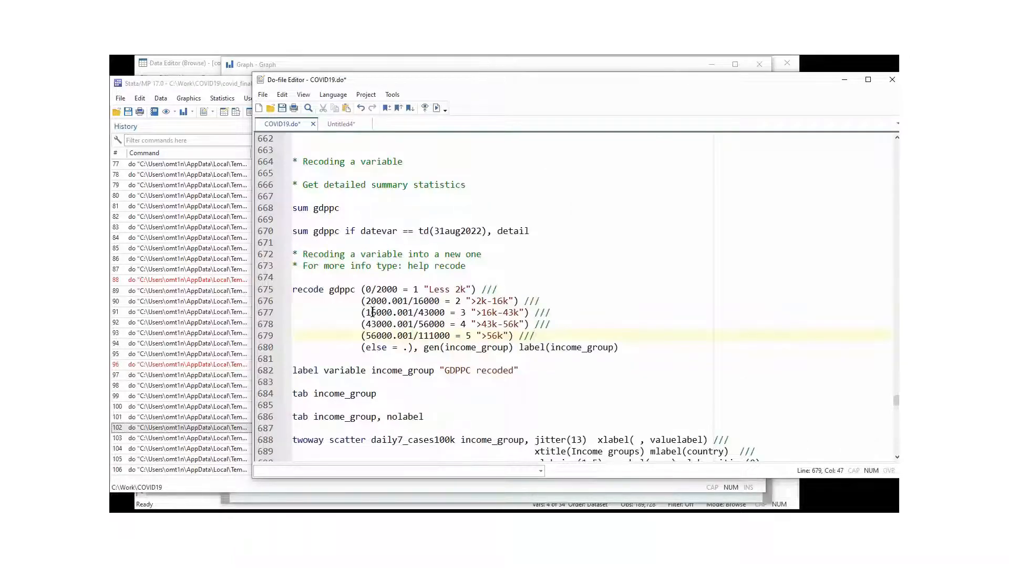
Review the upper income brackets, the else = . clause and gen(income_group) with its value label.
{"action": "left_click_drag", "start_coordinate": [361, 312], "coordinate": [525, 339]}
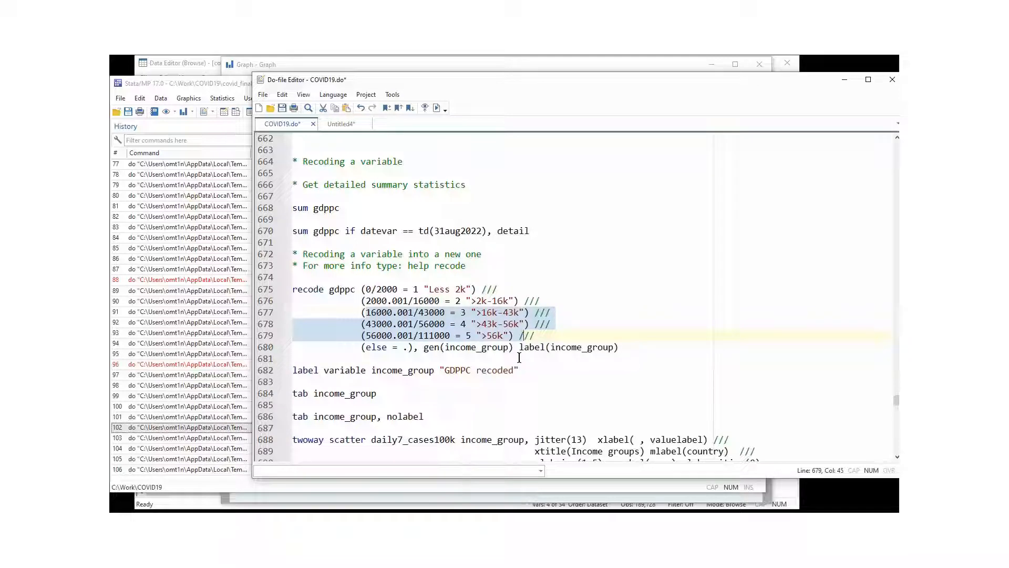
{"action": "left_click", "coordinate": [519, 362]}
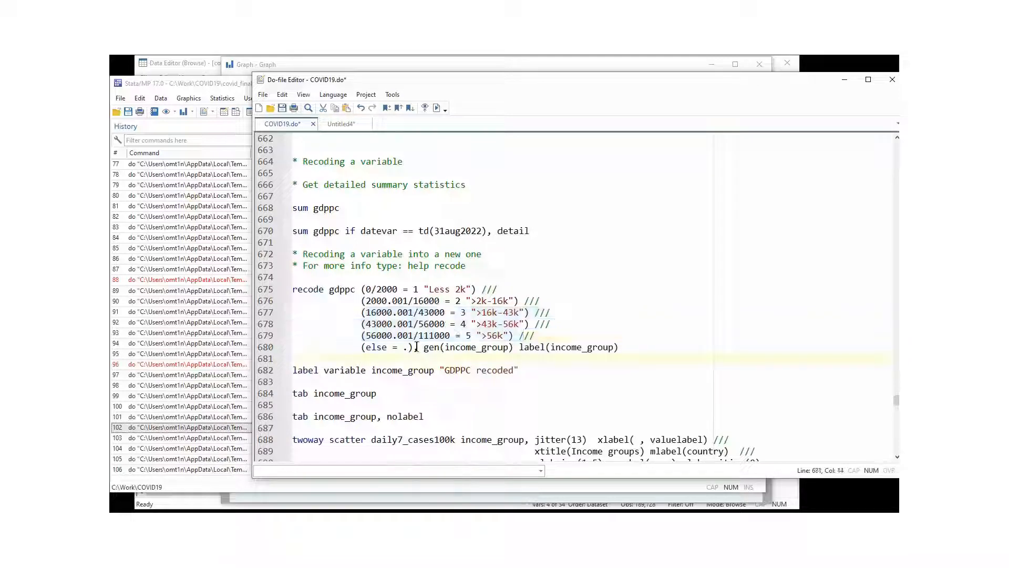
{"action": "left_click_drag", "start_coordinate": [536, 335], "coordinate": [296, 289]}
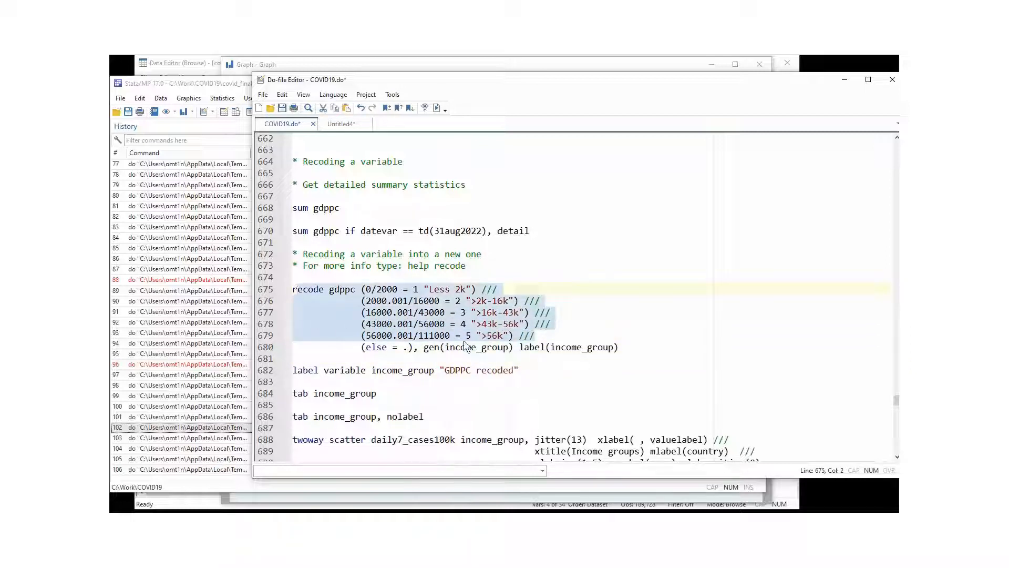
{"action": "left_click", "coordinate": [408, 347]}
{"action": "left_click_drag", "start_coordinate": [407, 347], "coordinate": [362, 348]}
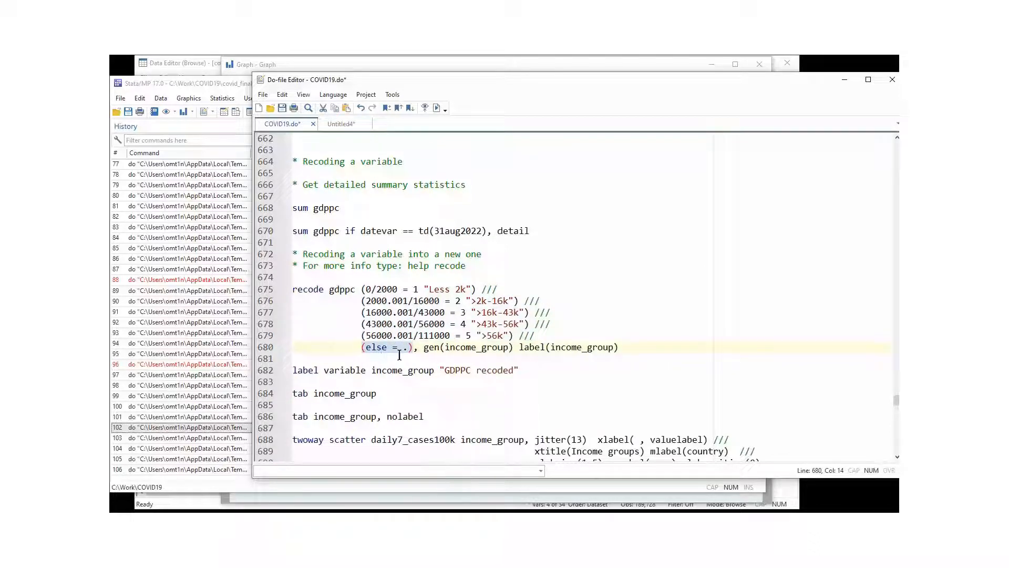
{"action": "left_click_drag", "start_coordinate": [403, 348], "coordinate": [417, 347]}
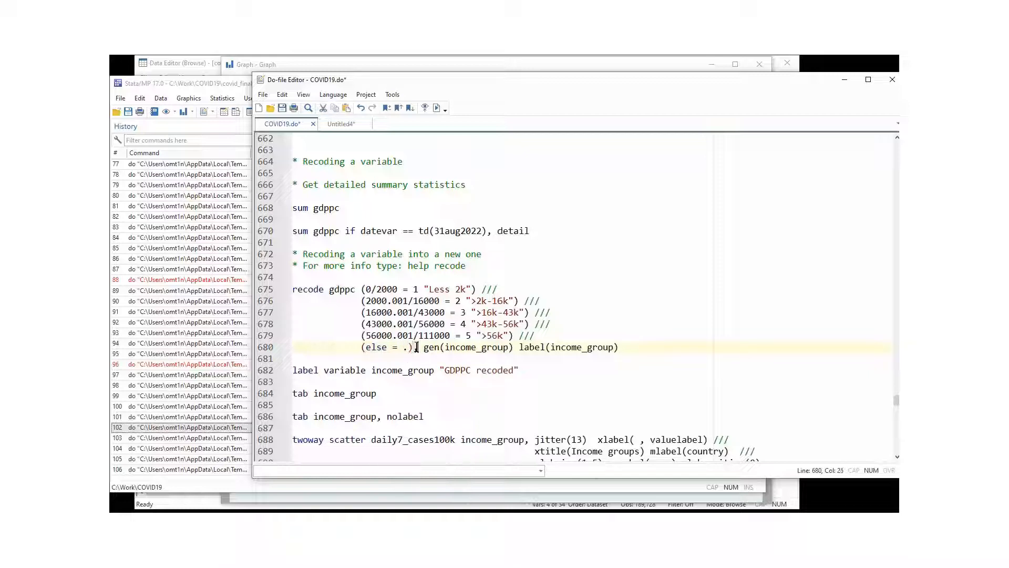
{"action": "left_click", "coordinate": [449, 348]}
{"action": "left_click_drag", "start_coordinate": [445, 348], "coordinate": [509, 348]}
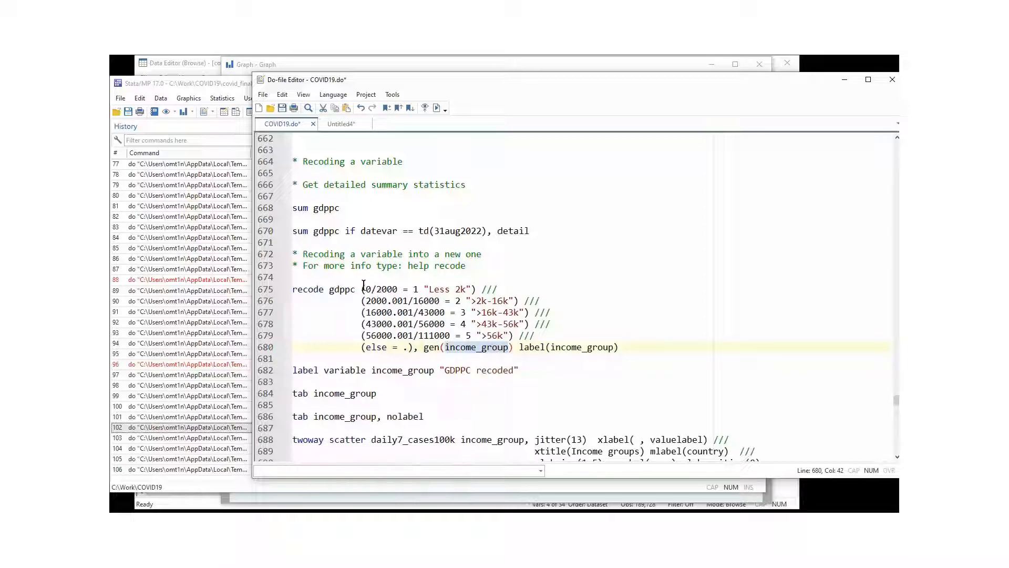
{"action": "left_click", "coordinate": [542, 348]}
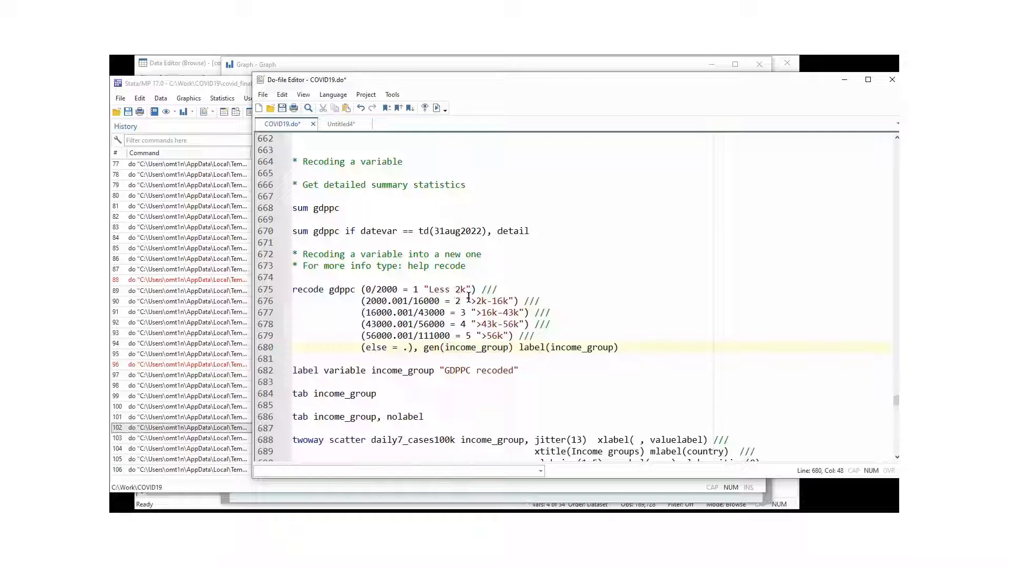
{"action": "left_click_drag", "start_coordinate": [549, 347], "coordinate": [603, 348]}
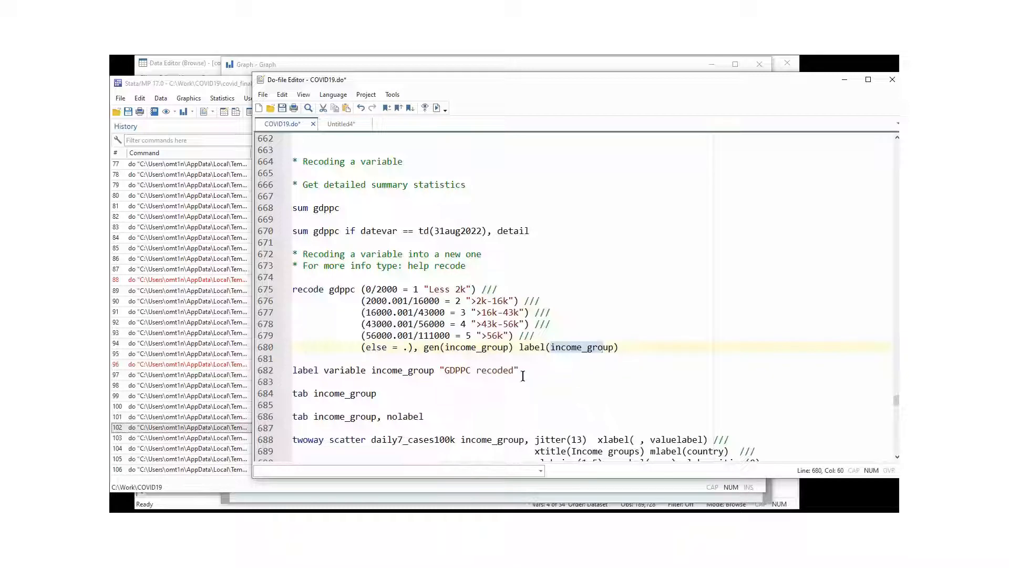
Review the label variable line giving income_group the label 'GDPPC recoded'.
{"action": "left_click", "coordinate": [338, 369]}
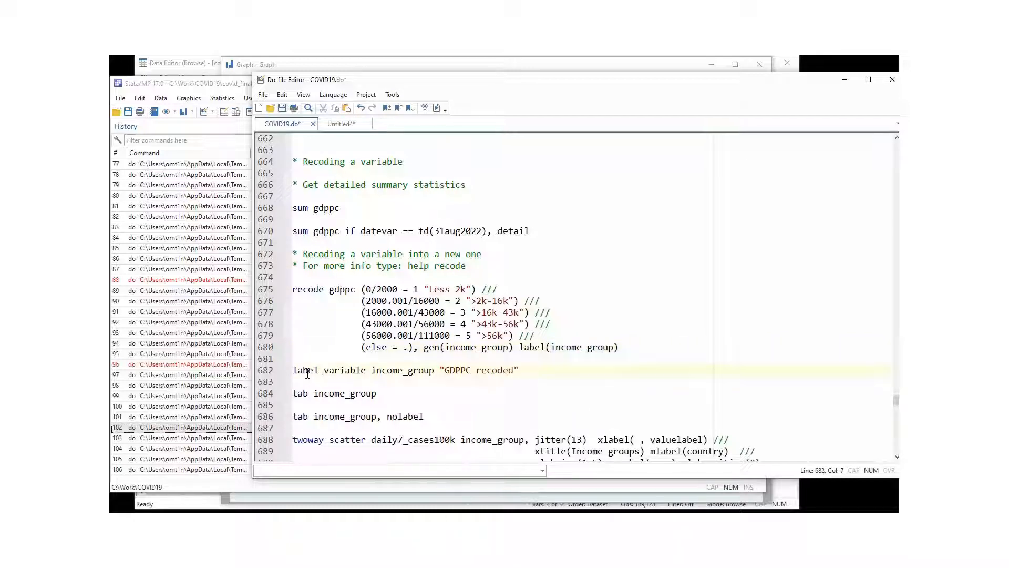
{"action": "left_click", "coordinate": [294, 371]}
{"action": "left_click_drag", "start_coordinate": [296, 371], "coordinate": [373, 372]}
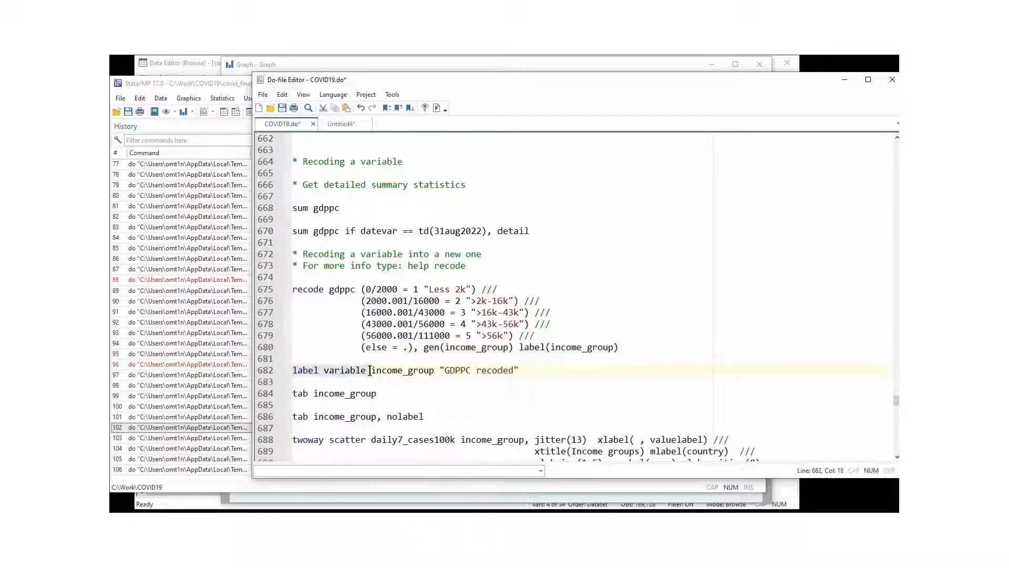
{"action": "left_click", "coordinate": [374, 372]}
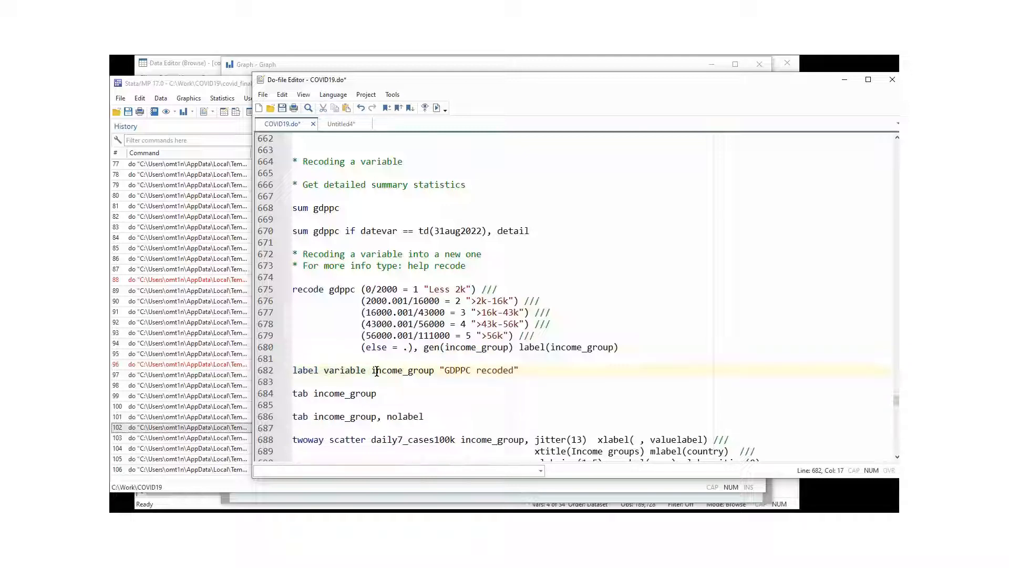
{"action": "left_click_drag", "start_coordinate": [371, 372], "coordinate": [403, 372]}
{"action": "left_click", "coordinate": [448, 372]}
{"action": "double_click", "coordinate": [496, 371]}
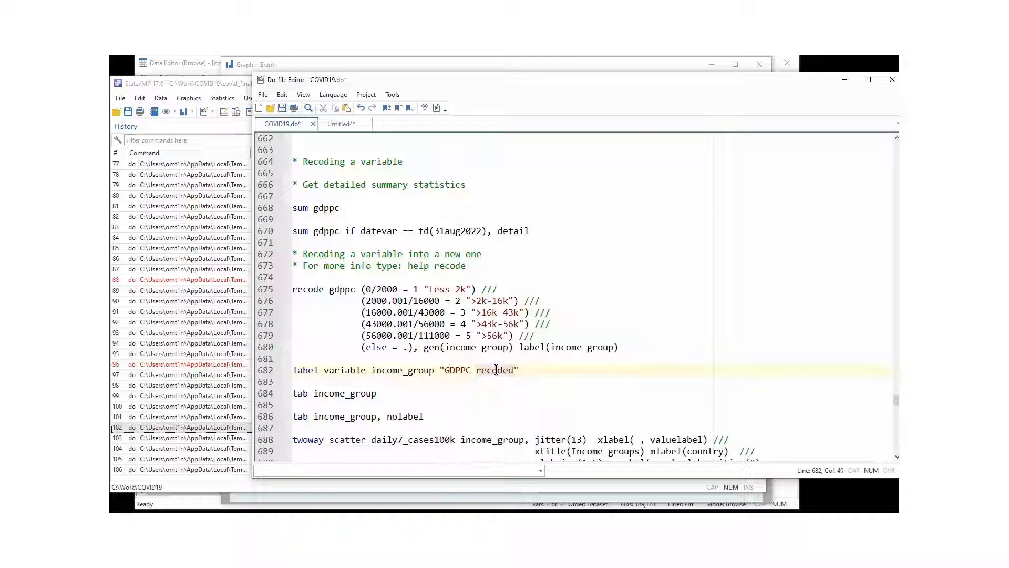
{"action": "left_click", "coordinate": [373, 383]}
Save COVID19.do and run the recode, label and tab commands on lines 675–684.
{"action": "left_click_drag", "start_coordinate": [377, 394], "coordinate": [267, 289]}
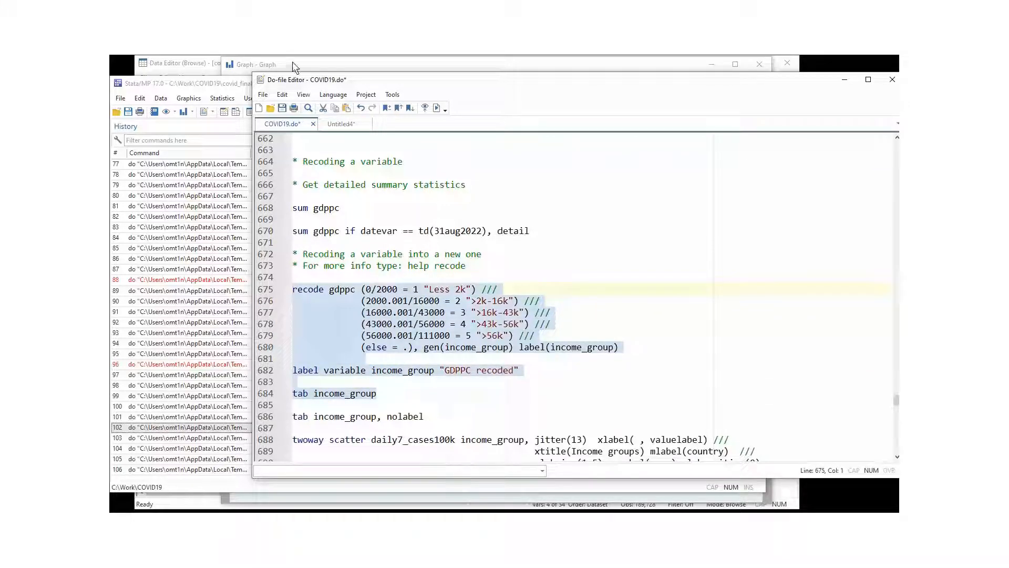
{"action": "left_click", "coordinate": [282, 107]}
{"action": "left_click", "coordinate": [438, 107]}
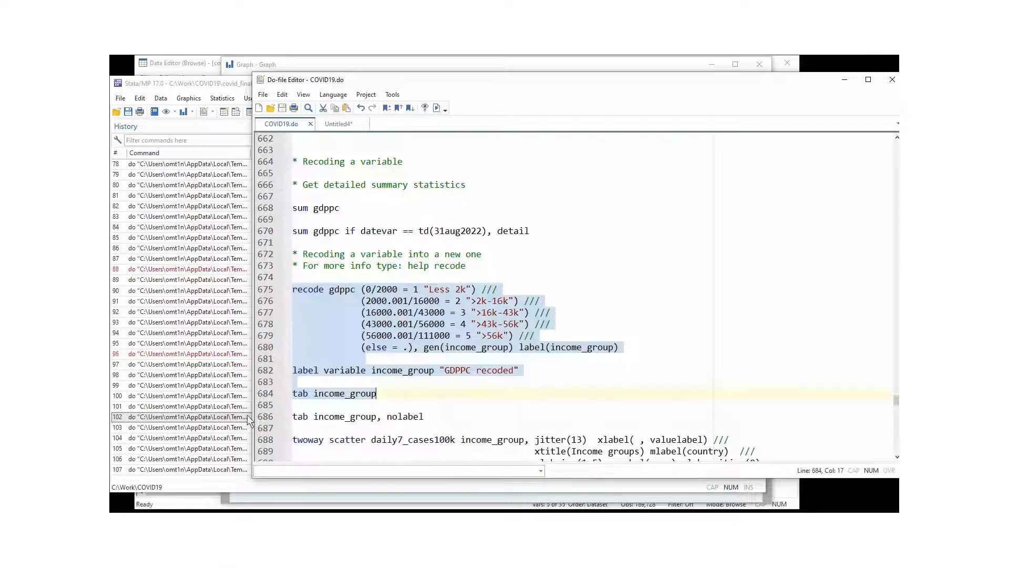
{"action": "left_click", "coordinate": [212, 438]}
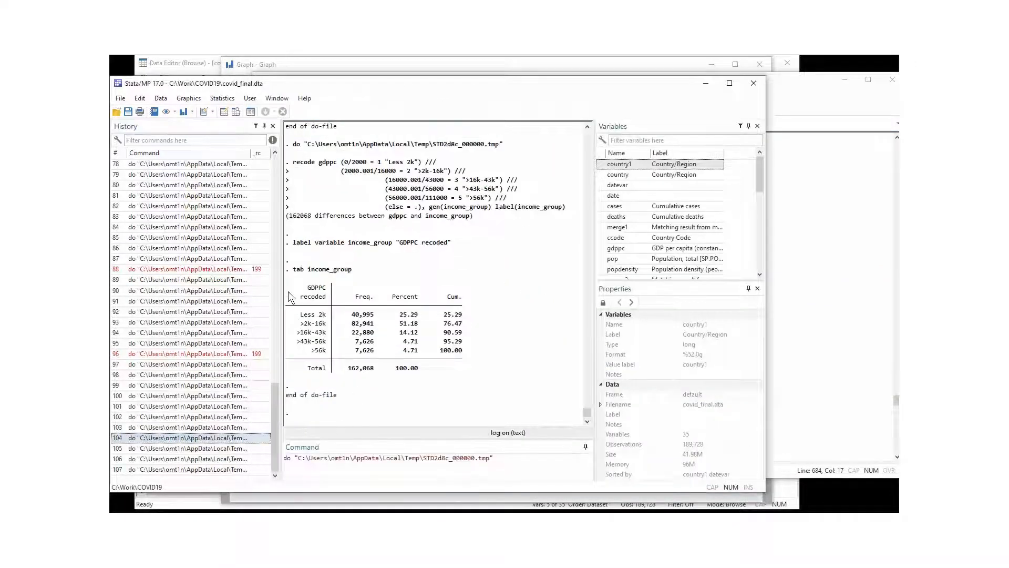
Review the echoed recode and label variable commands in the Results output.
{"action": "left_click_drag", "start_coordinate": [288, 162], "coordinate": [455, 228]}
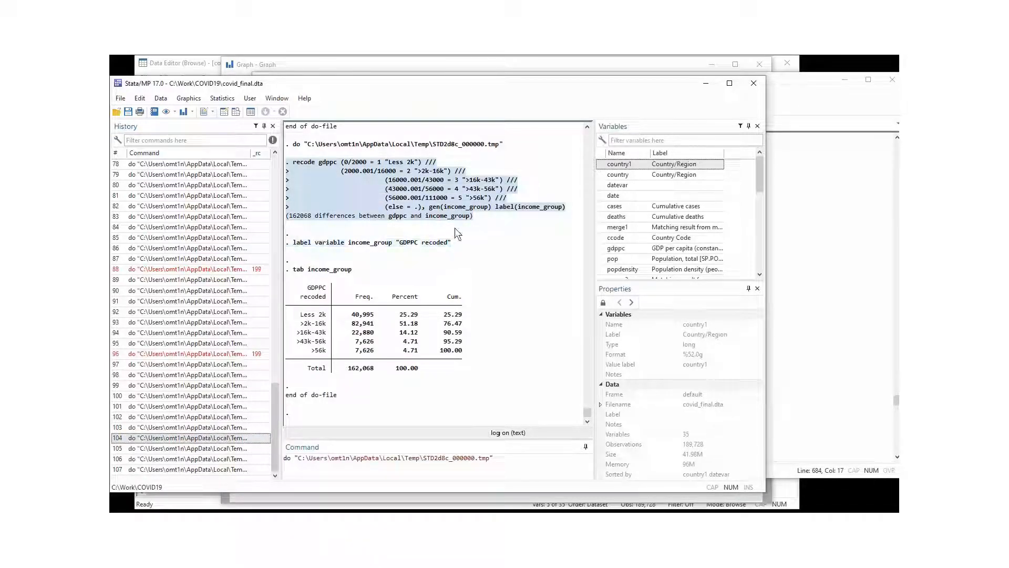
{"action": "left_click", "coordinate": [442, 246]}
{"action": "left_click_drag", "start_coordinate": [292, 243], "coordinate": [492, 242]}
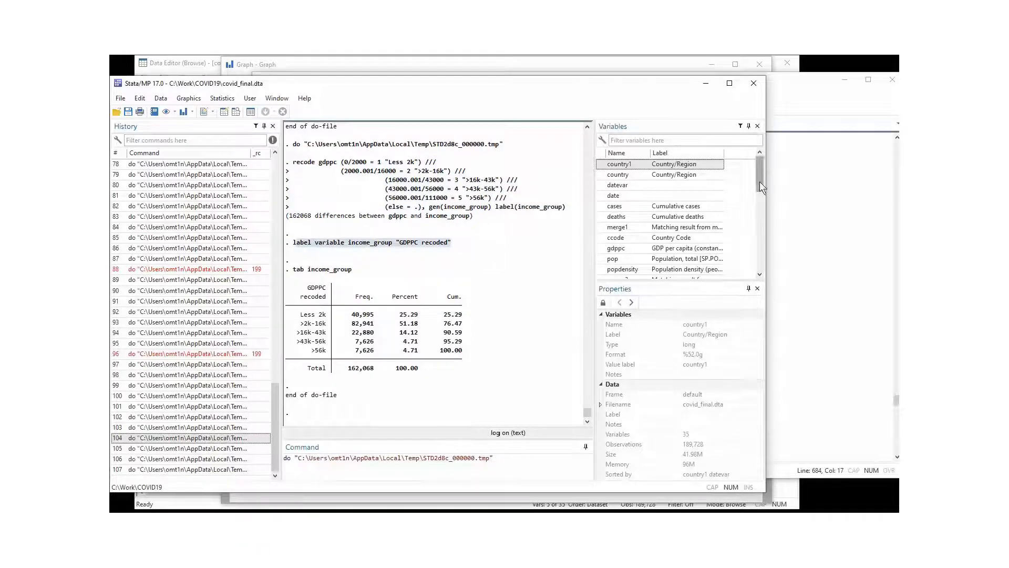
{"action": "left_click_drag", "start_coordinate": [760, 181], "coordinate": [761, 270]}
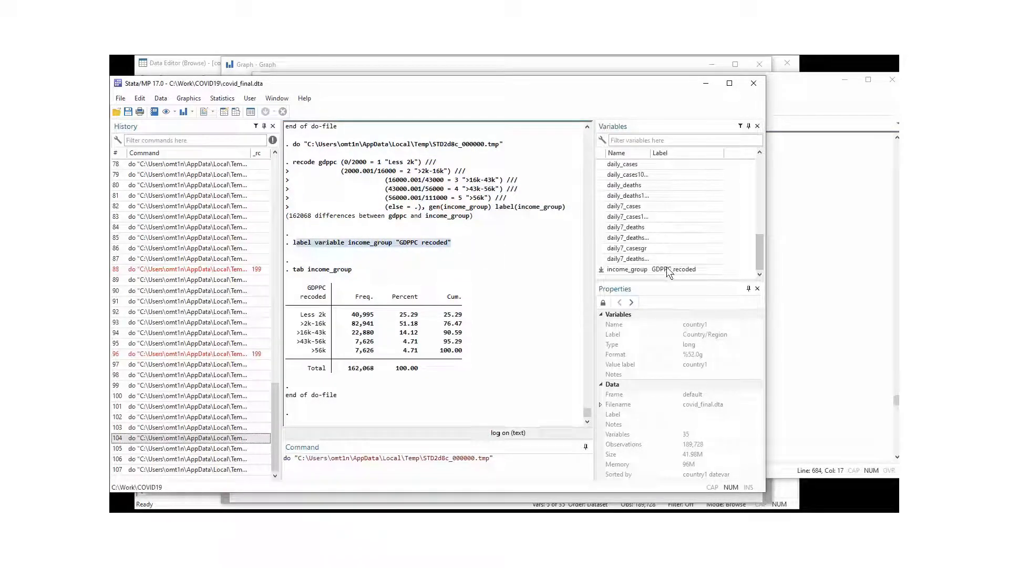
{"action": "left_click", "coordinate": [414, 308]}
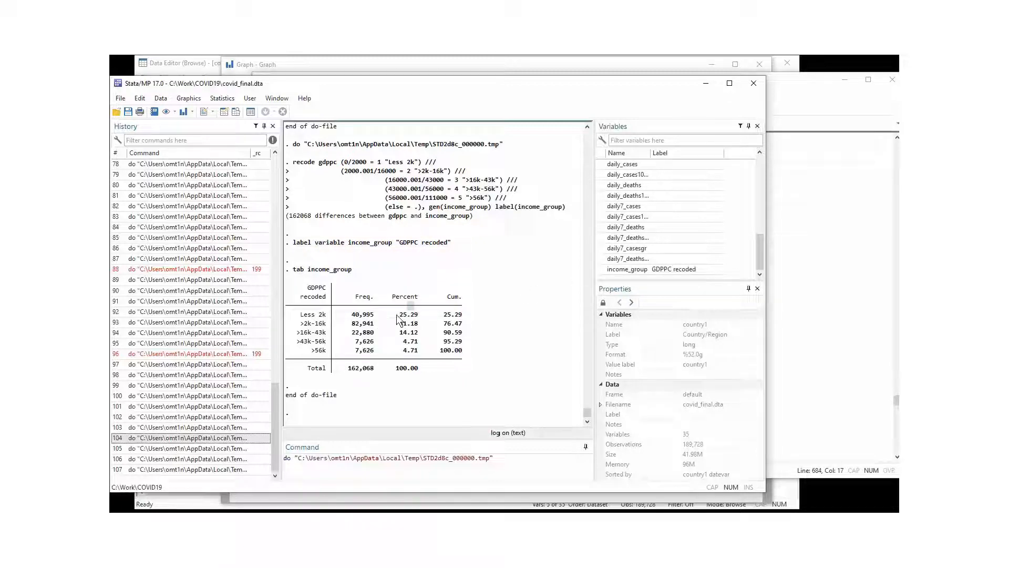
Check the income_group table: Less 2k at 25.29% and 82,941 observations in >2k-16k.
{"action": "left_click_drag", "start_coordinate": [397, 315], "coordinate": [419, 318]}
{"action": "left_click_drag", "start_coordinate": [296, 318], "coordinate": [427, 318]}
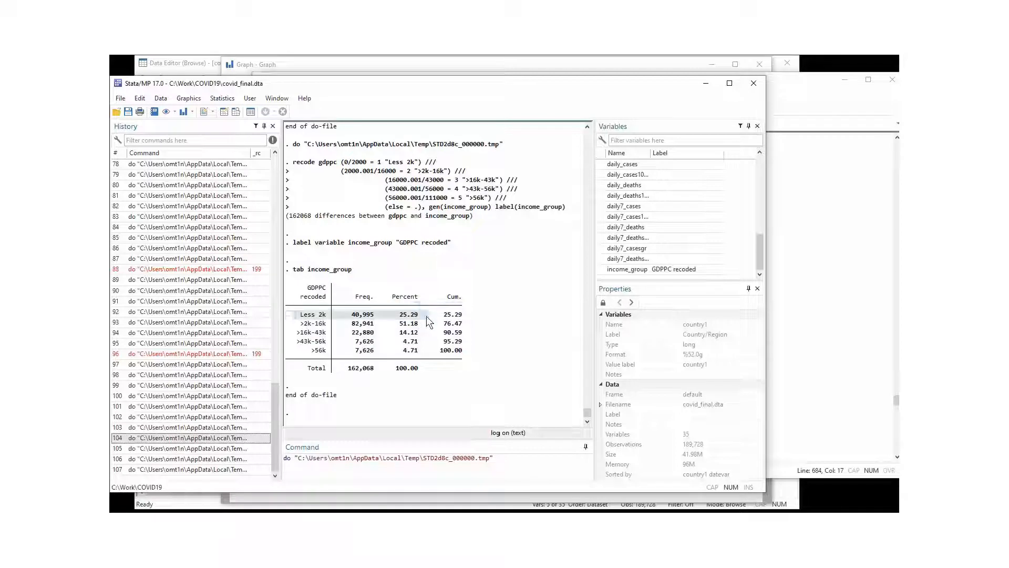
{"action": "left_click", "coordinate": [370, 327]}
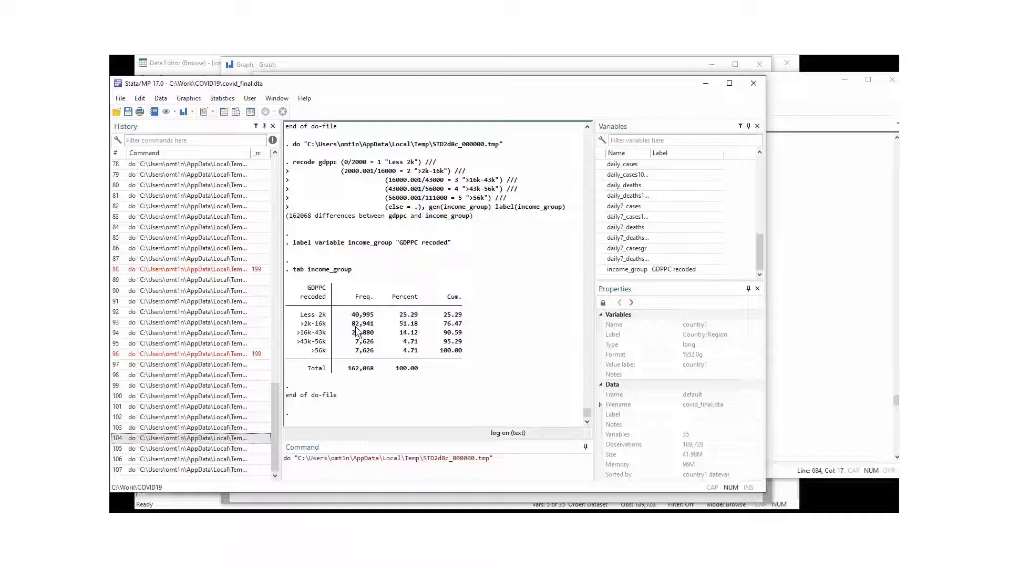
{"action": "left_click_drag", "start_coordinate": [355, 326], "coordinate": [385, 324]}
{"action": "left_click", "coordinate": [402, 337]}
{"action": "left_click_drag", "start_coordinate": [460, 323], "coordinate": [292, 316]}
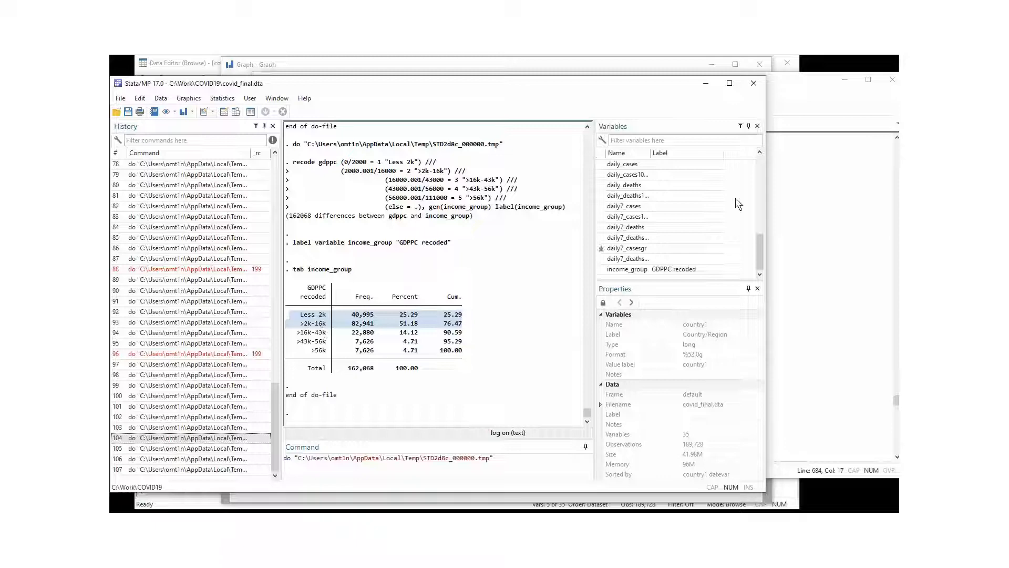
{"action": "left_click", "coordinate": [812, 112]}
Run tab income_group, nolabel and compare codes 1–5 against the labelled table's rows.
{"action": "left_click", "coordinate": [524, 389]}
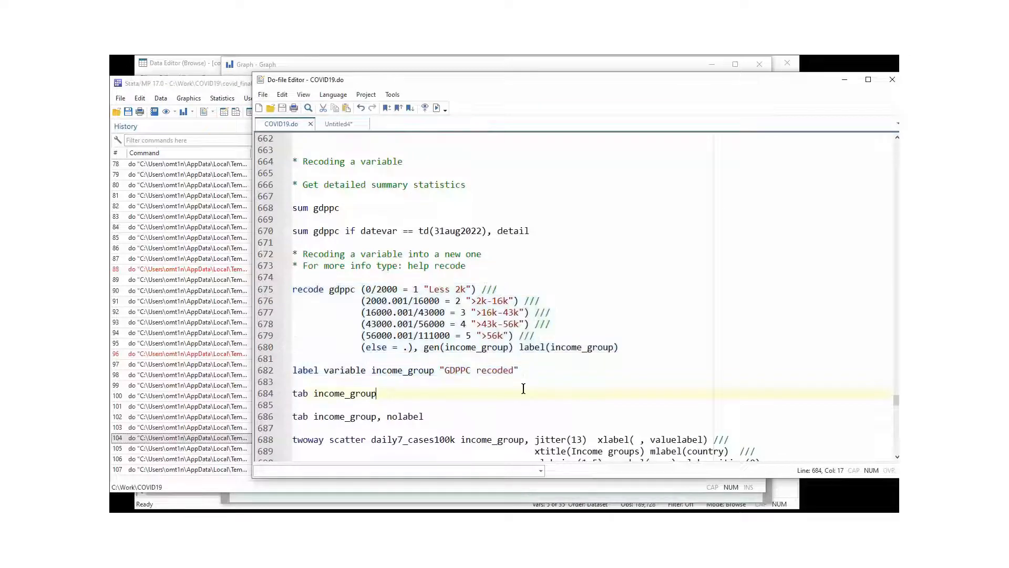
{"action": "scroll", "coordinate": [524, 388], "scroll_direction": "down", "scroll_amount": 2}
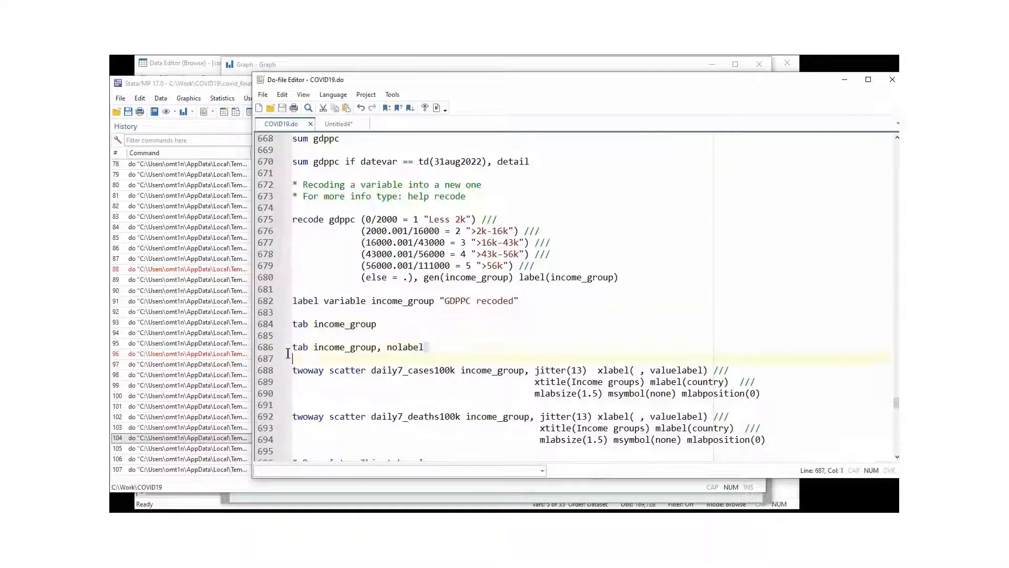
{"action": "left_click_drag", "start_coordinate": [424, 347], "coordinate": [258, 348]}
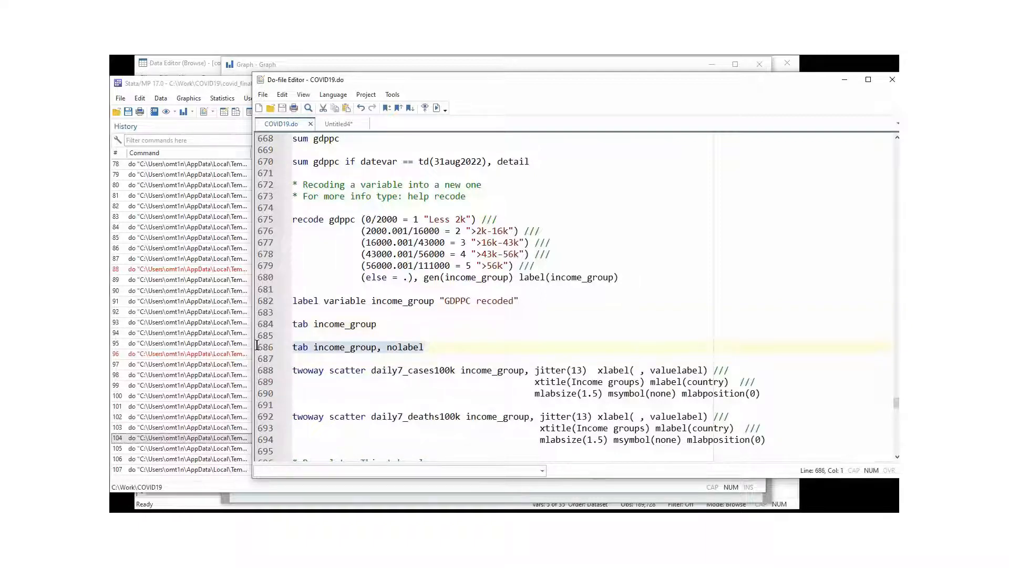
{"action": "left_click", "coordinate": [438, 108]}
{"action": "left_click", "coordinate": [211, 441]}
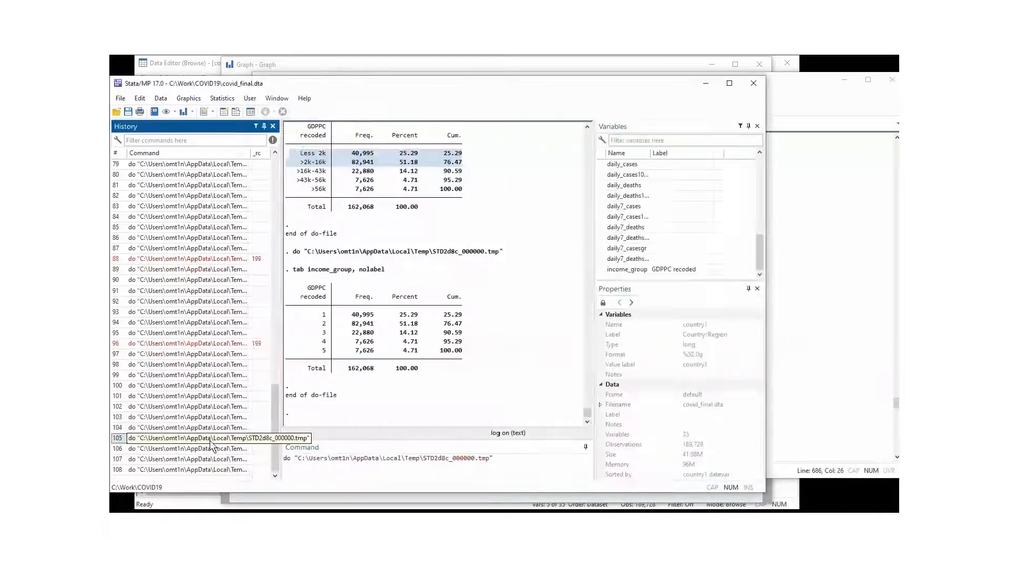
{"action": "left_click", "coordinate": [347, 336]}
{"action": "left_click_drag", "start_coordinate": [293, 155], "coordinate": [459, 193]}
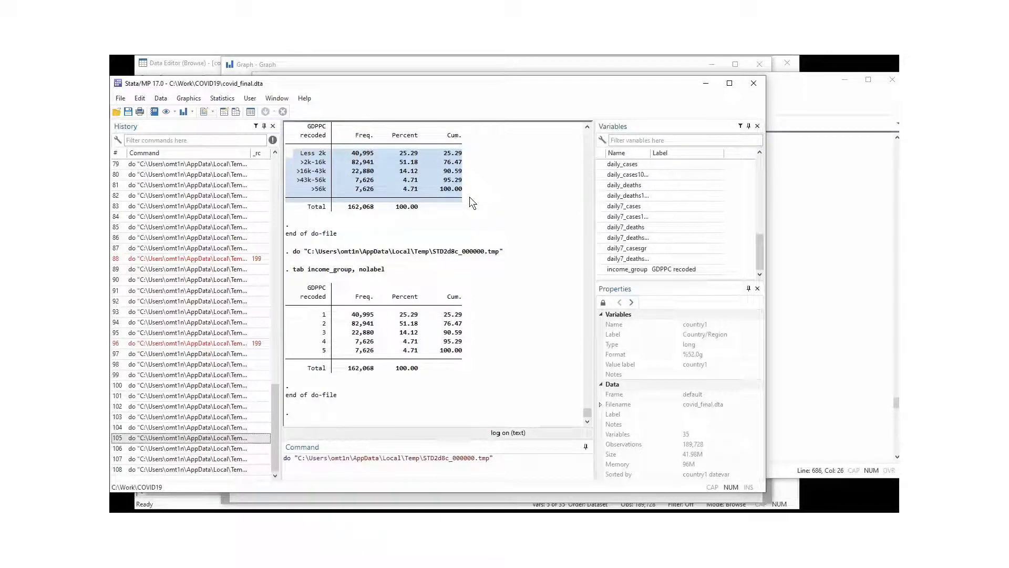
{"action": "left_click_drag", "start_coordinate": [295, 314], "coordinate": [463, 348]}
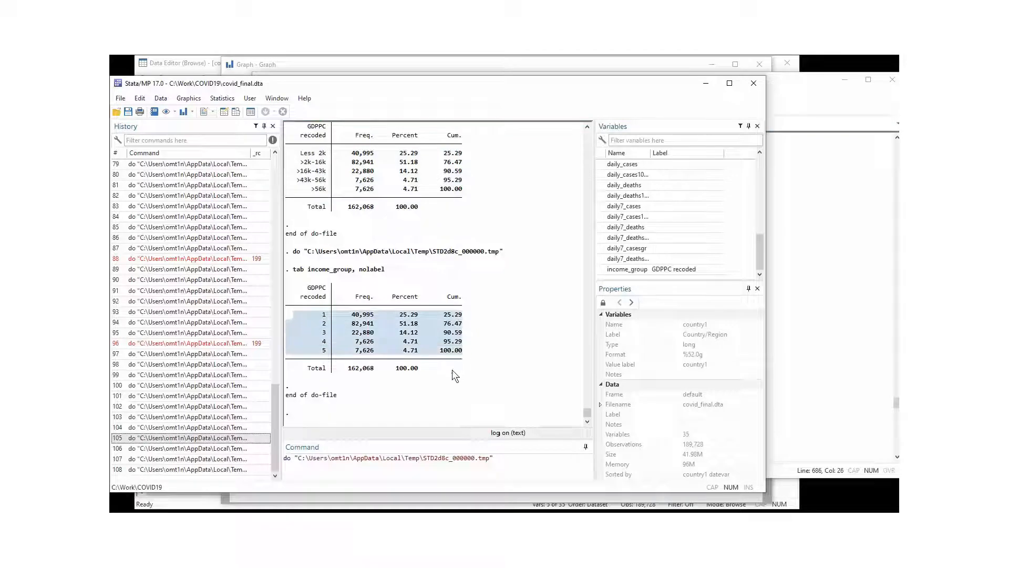
{"action": "left_click", "coordinate": [810, 113]}
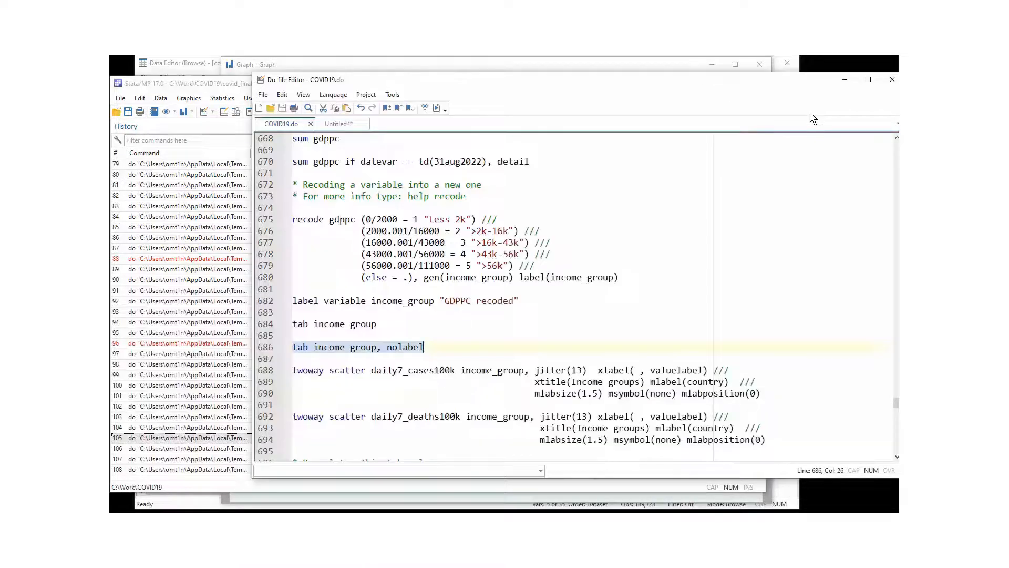
Run the lines 688–690 twoway scatter of daily7_cases100k by income group with country labels.
{"action": "left_click", "coordinate": [558, 362]}
{"action": "scroll", "coordinate": [557, 363], "scroll_direction": "down", "scroll_amount": 2}
{"action": "scroll", "coordinate": [559, 361], "scroll_direction": "down", "scroll_amount": 1}
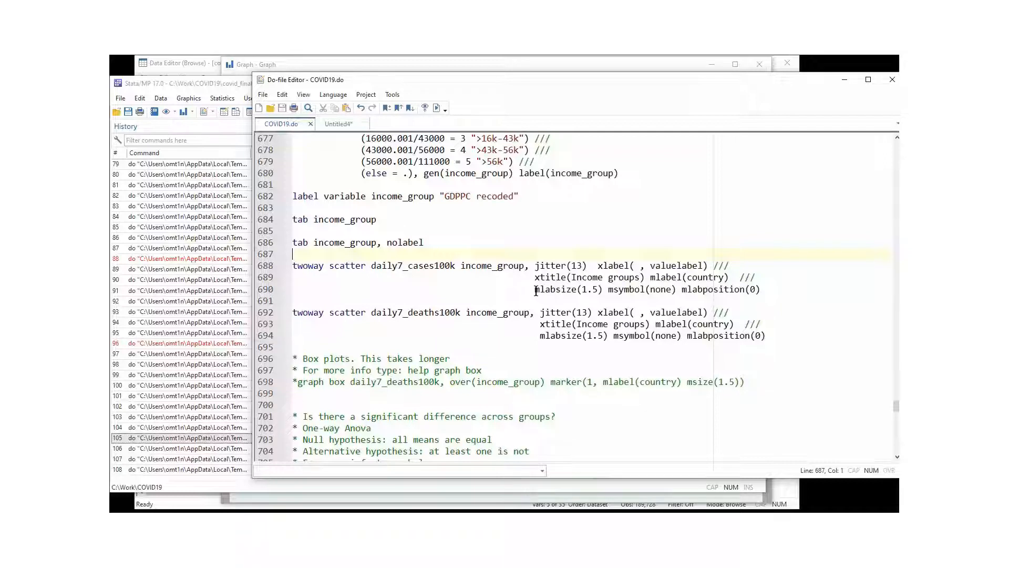
{"action": "left_click_drag", "start_coordinate": [536, 291], "coordinate": [779, 284]}
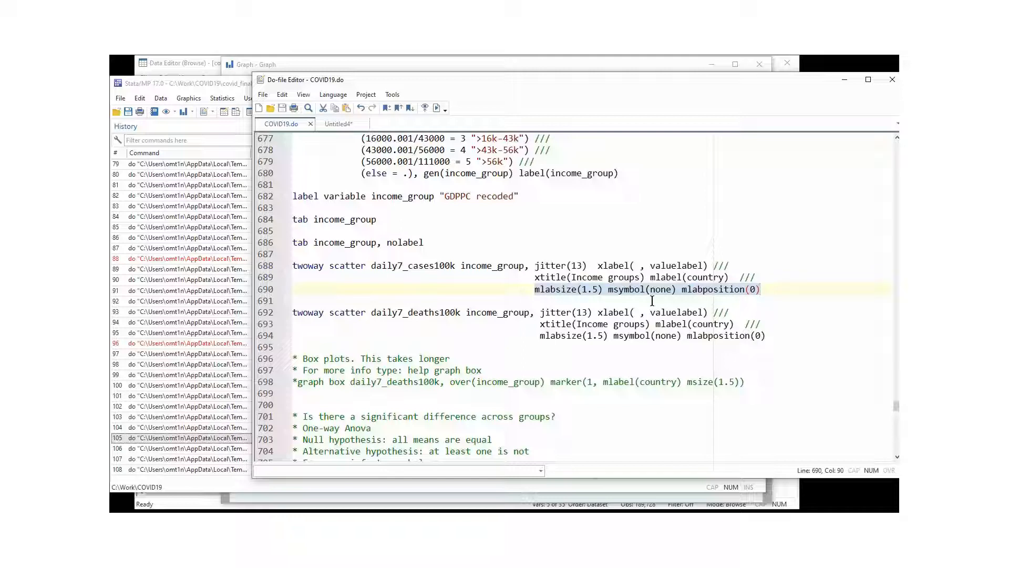
{"action": "left_click", "coordinate": [660, 278]}
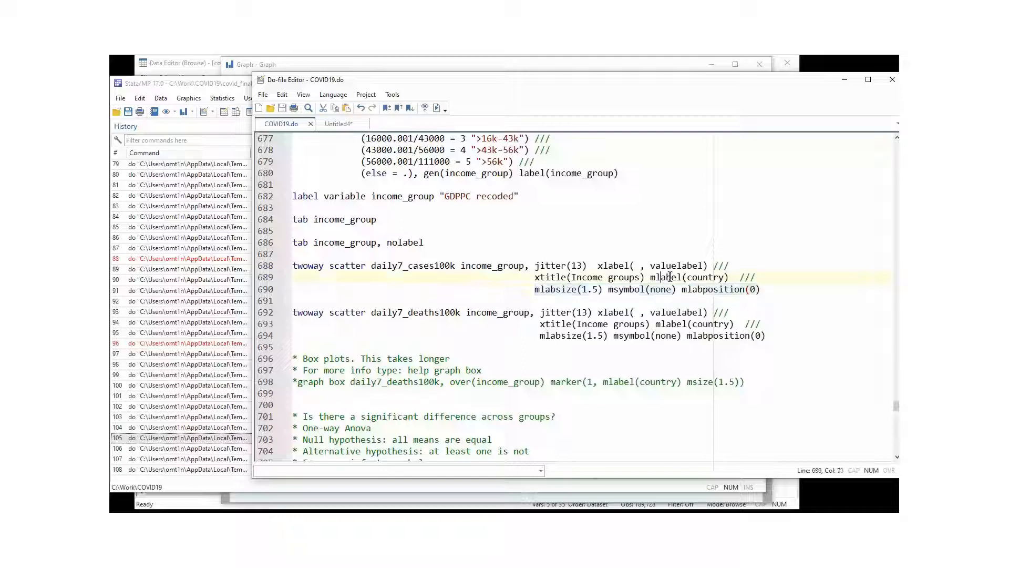
{"action": "left_click_drag", "start_coordinate": [761, 289], "coordinate": [242, 262]}
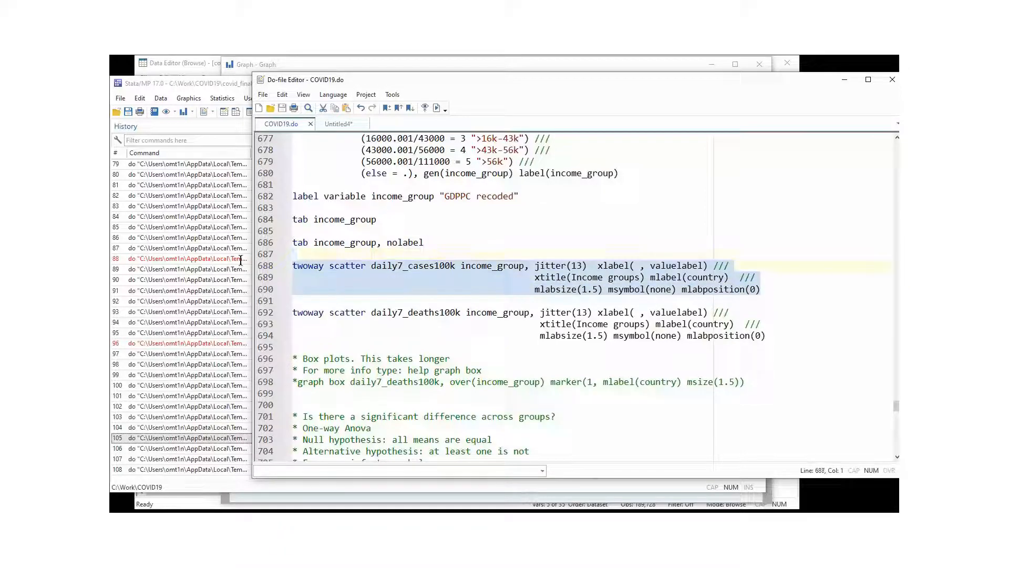
{"action": "left_click", "coordinate": [435, 109]}
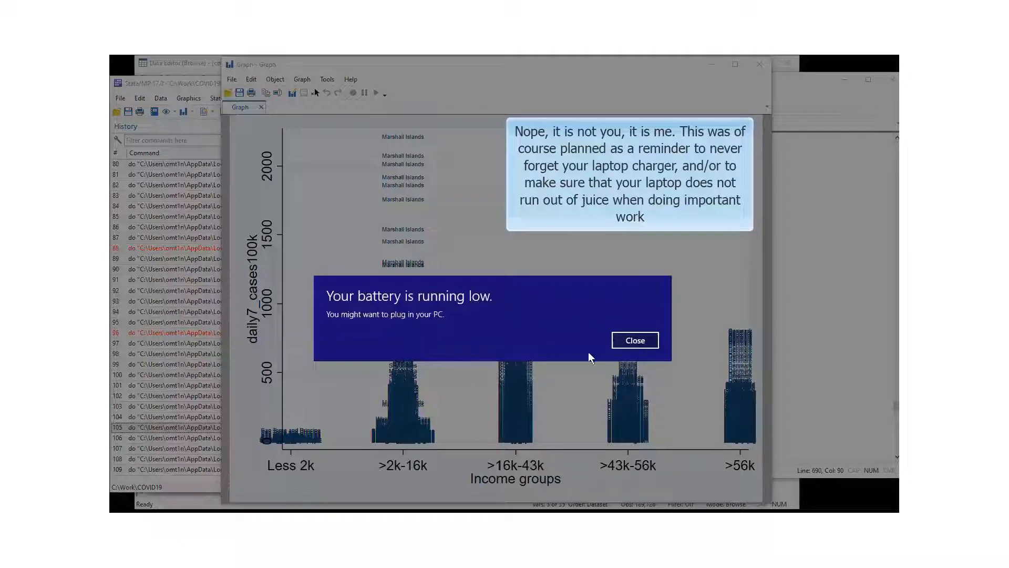
Dismiss the low-battery warning, review the cases scatter, then close the graph.
{"action": "left_click", "coordinate": [644, 342]}
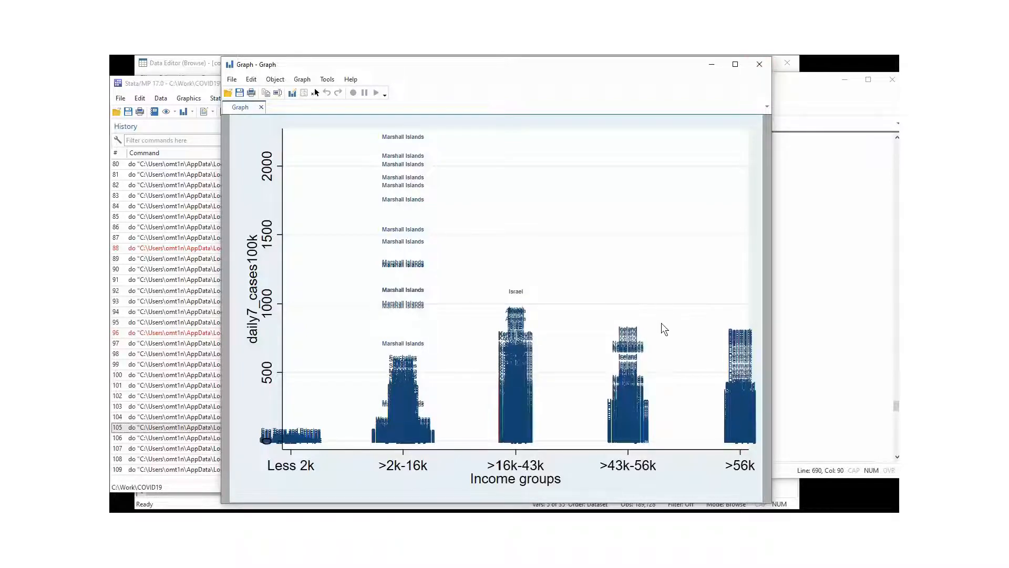
{"action": "left_click", "coordinate": [759, 64]}
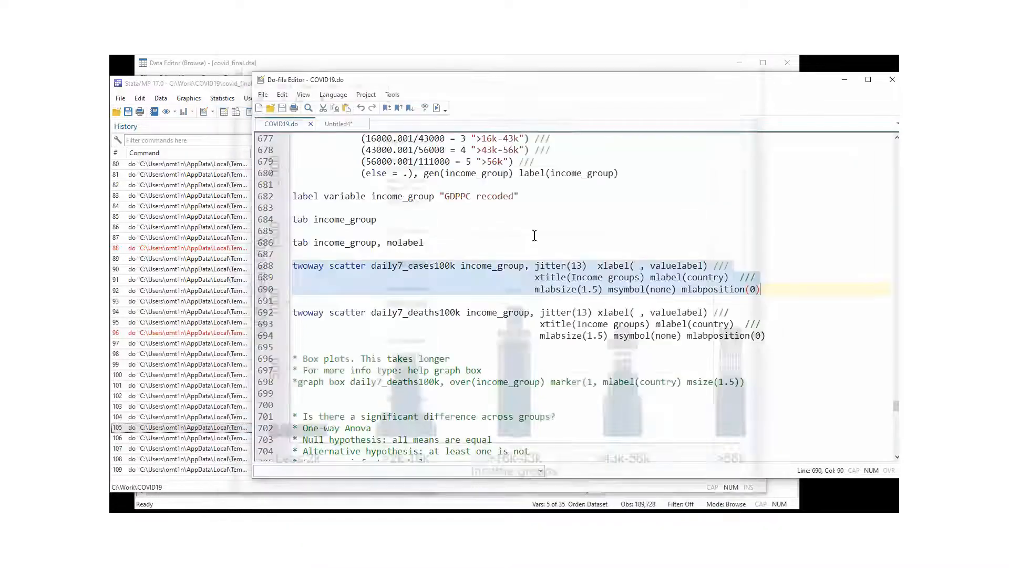
Plot daily7_deaths100k by income group from lines 692–694, review it, and close the graph.
{"action": "left_click", "coordinate": [407, 358]}
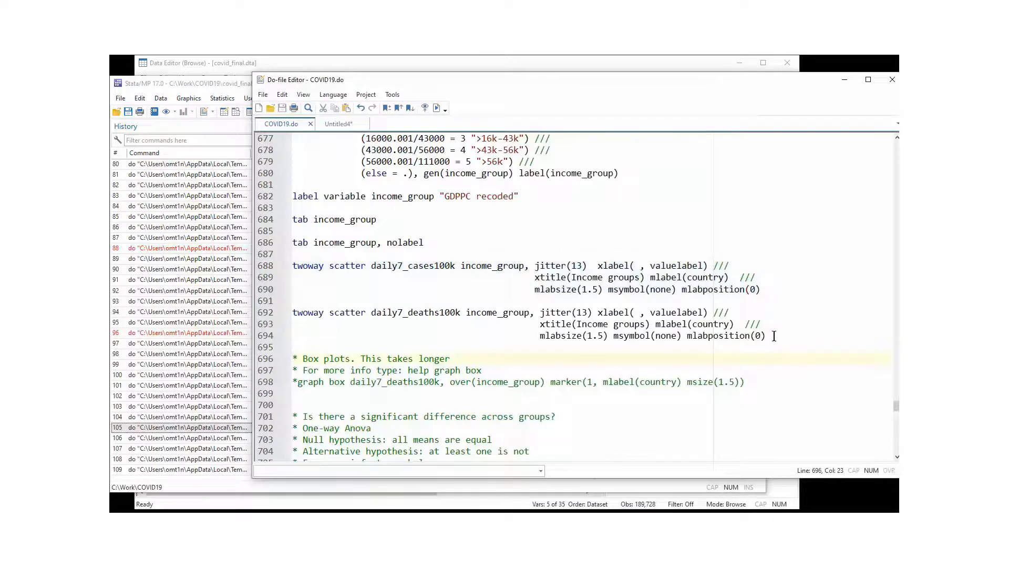
{"action": "left_click_drag", "start_coordinate": [768, 335], "coordinate": [293, 313]}
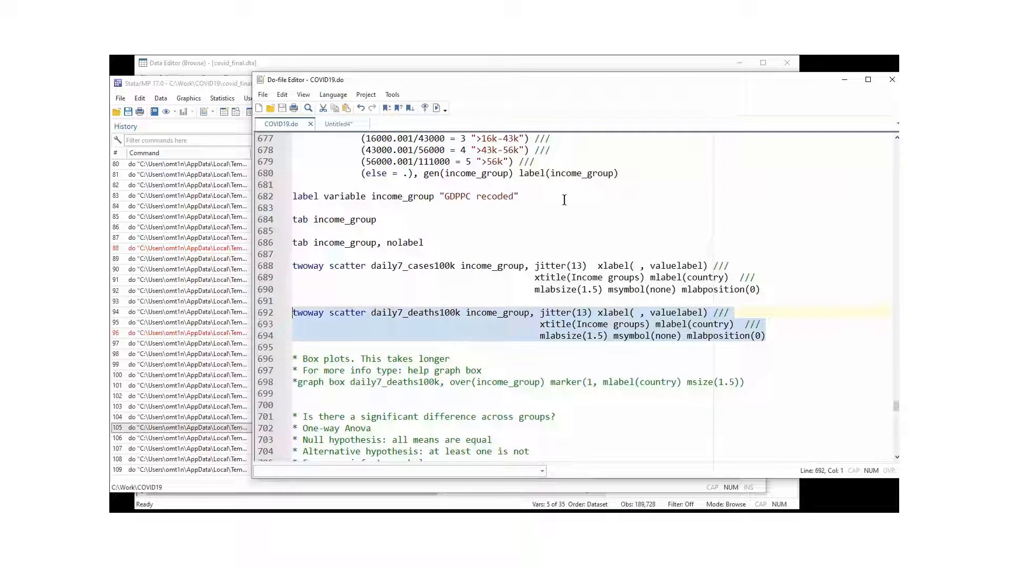
{"action": "left_click", "coordinate": [436, 107]}
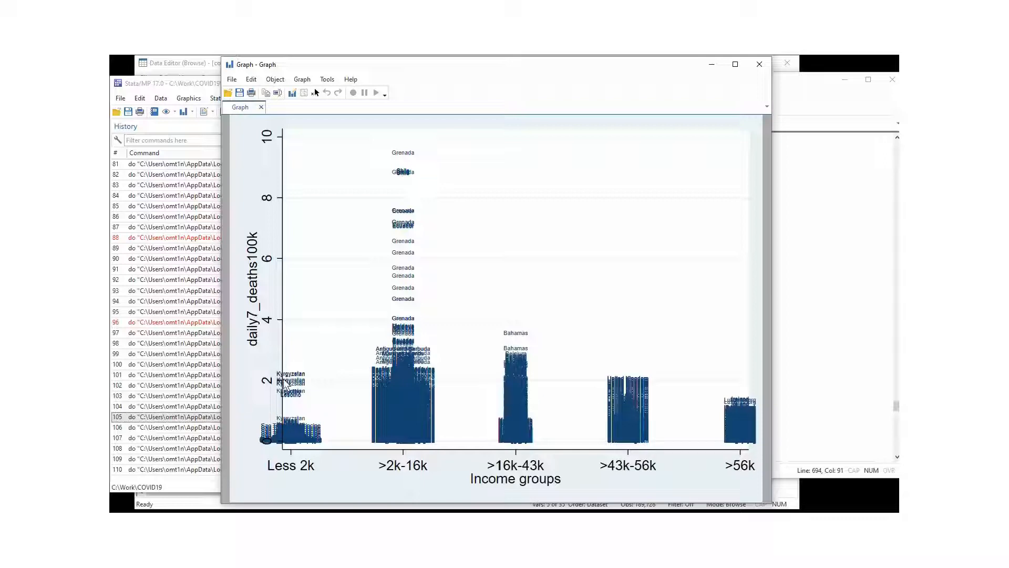
{"action": "left_click", "coordinate": [760, 64]}
{"action": "left_click", "coordinate": [468, 358]}
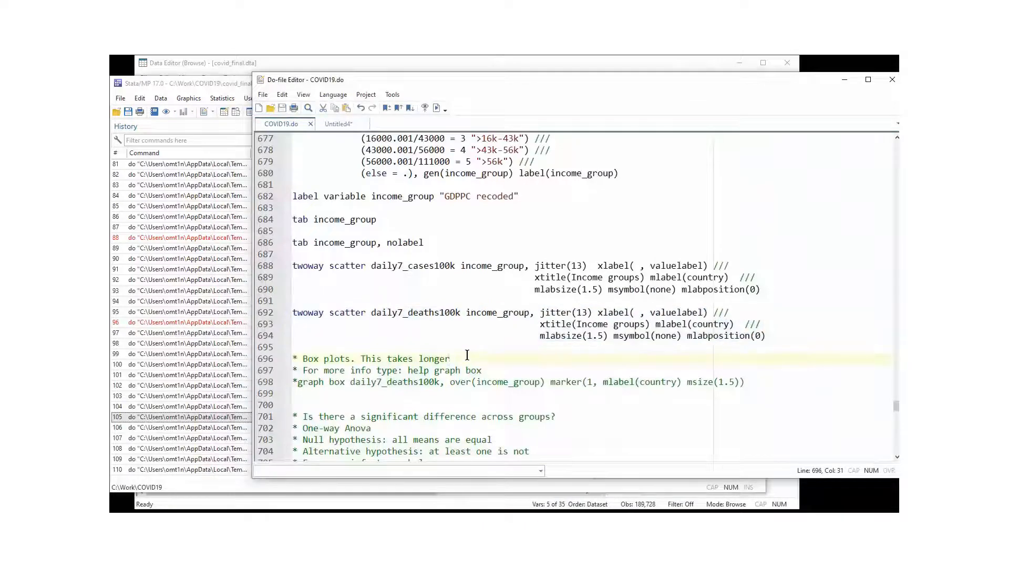
{"action": "scroll", "coordinate": [468, 356], "scroll_direction": "down", "scroll_amount": 1}
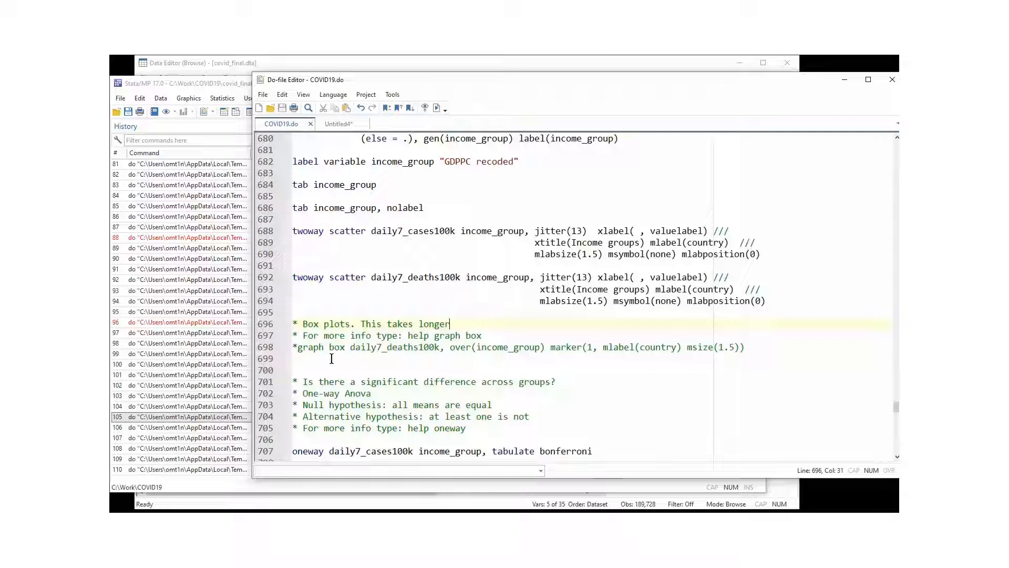
{"action": "left_click_drag", "start_coordinate": [299, 348], "coordinate": [438, 351]}
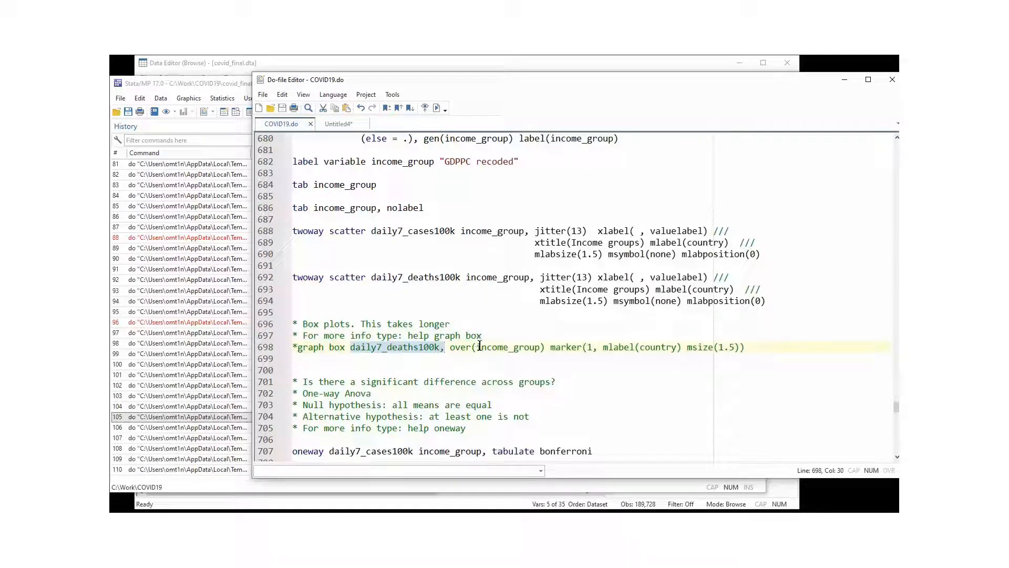
{"action": "left_click", "coordinate": [442, 348]}
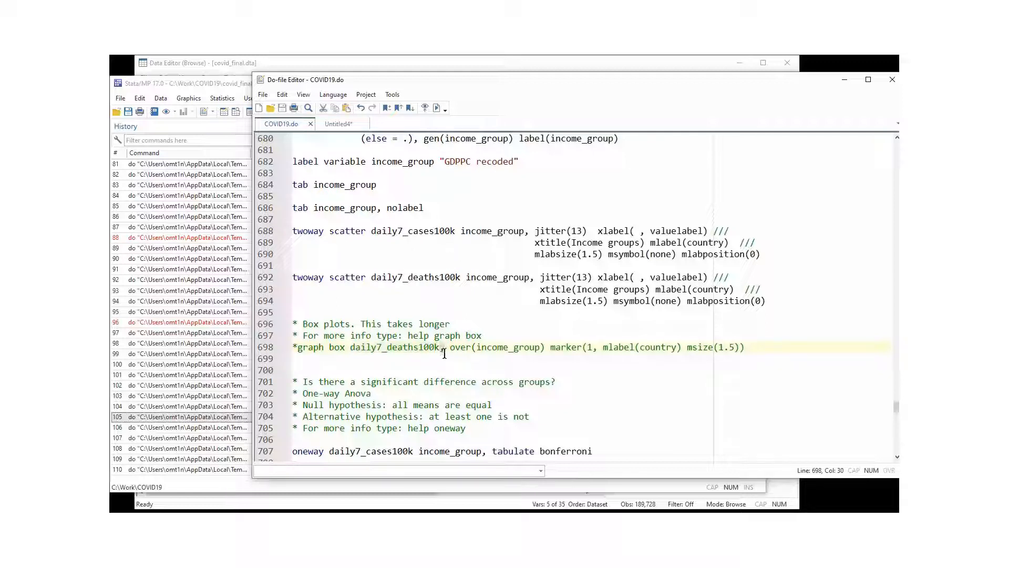
{"action": "left_click", "coordinate": [479, 347]}
{"action": "left_click_drag", "start_coordinate": [479, 347], "coordinate": [540, 349]}
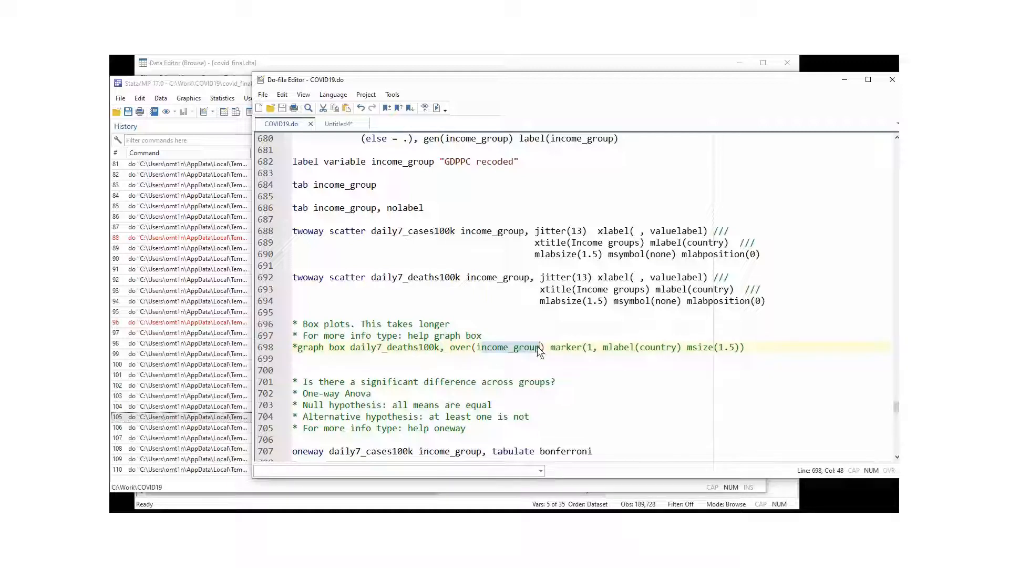
{"action": "left_click", "coordinate": [581, 348]}
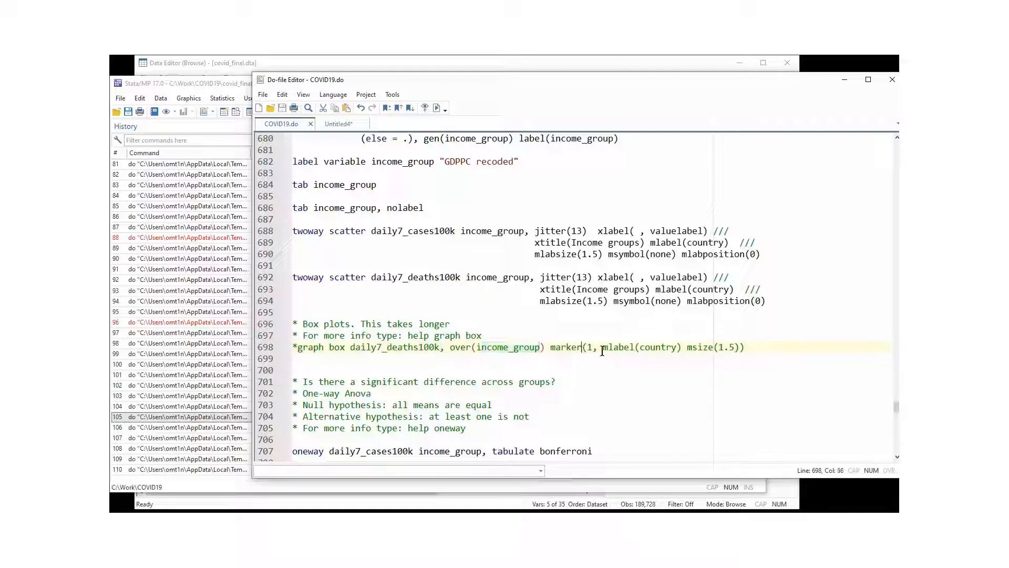
{"action": "left_click_drag", "start_coordinate": [603, 348], "coordinate": [677, 350]}
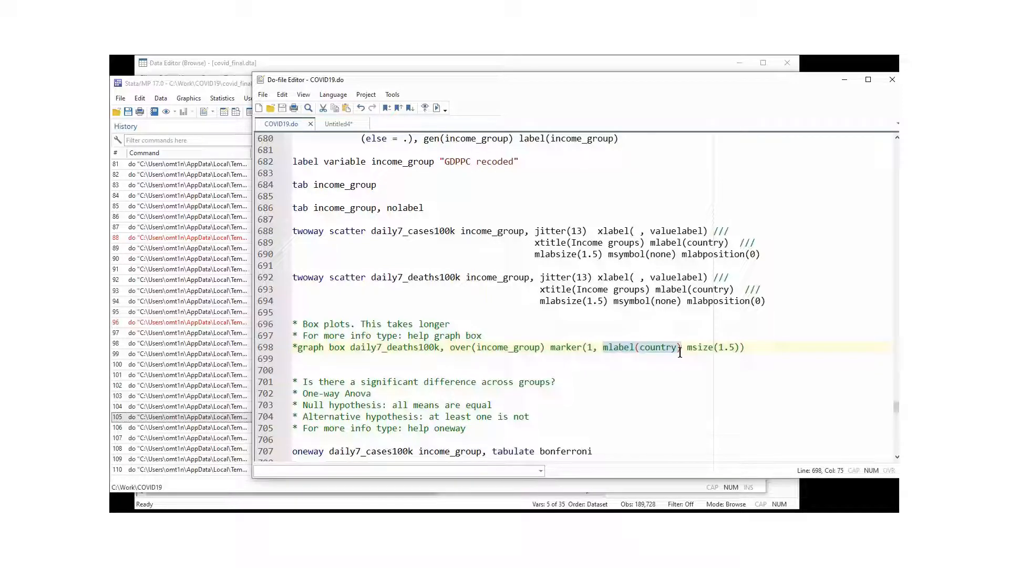
{"action": "left_click", "coordinate": [581, 379]}
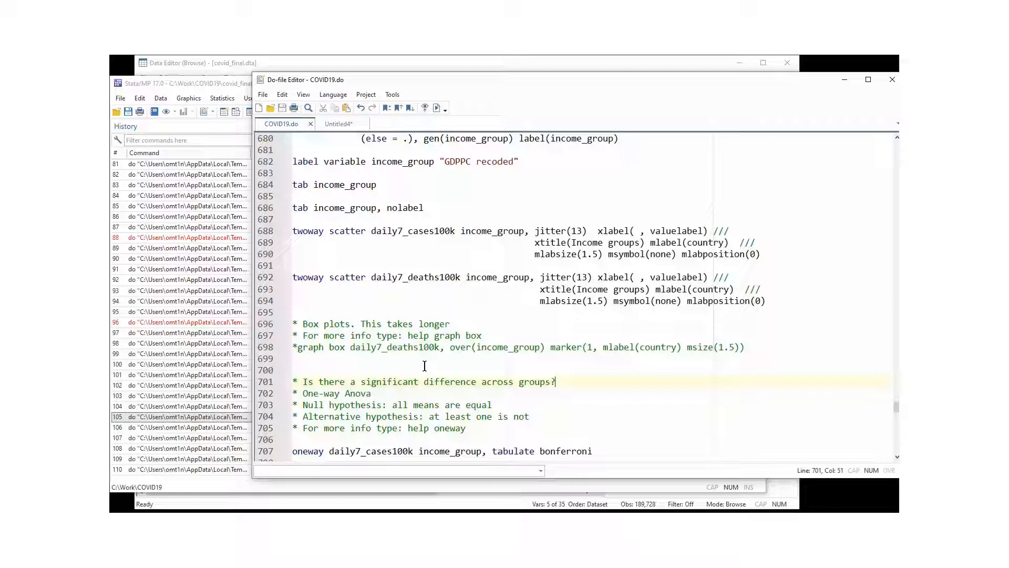
Insert a comma after income_group in the line 707 oneway daily7_cases100k command.
{"action": "scroll", "coordinate": [425, 366], "scroll_direction": "down", "scroll_amount": 4}
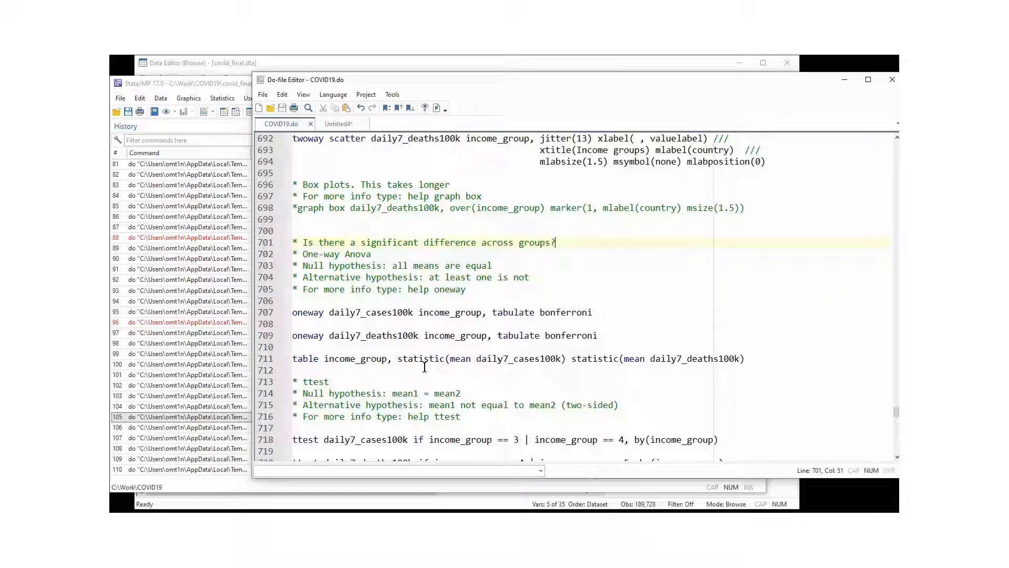
{"action": "left_click_drag", "start_coordinate": [303, 254], "coordinate": [371, 254]}
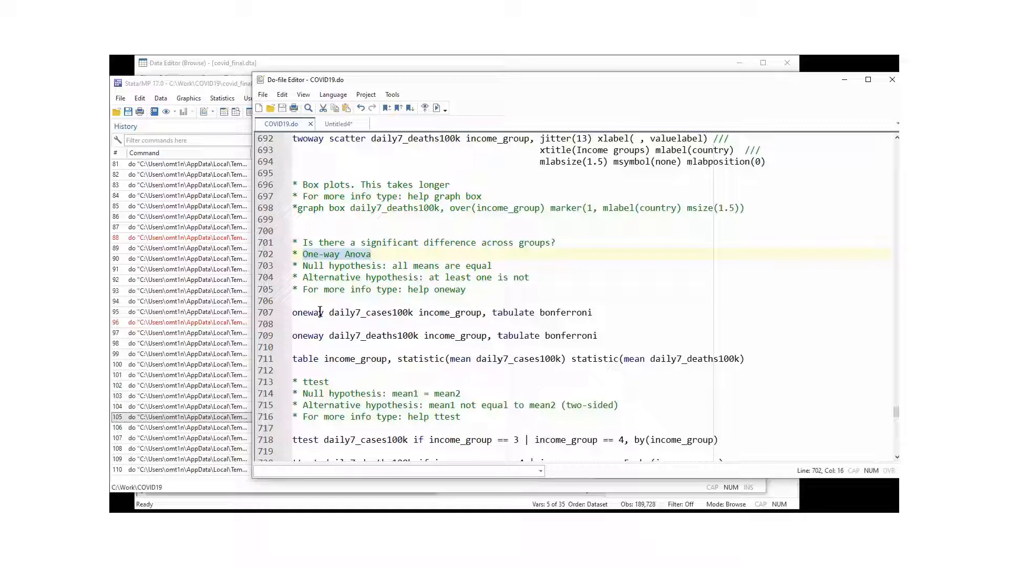
{"action": "double_click", "coordinate": [319, 312]}
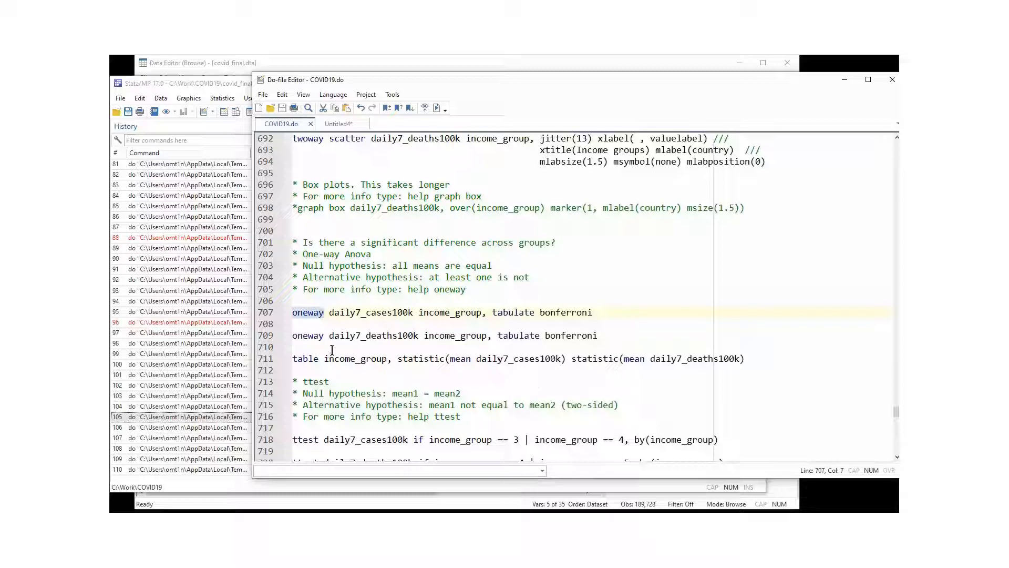
{"action": "left_click", "coordinate": [333, 321]}
{"action": "left_click_drag", "start_coordinate": [329, 313], "coordinate": [481, 311]}
{"action": "left_click", "coordinate": [484, 320]}
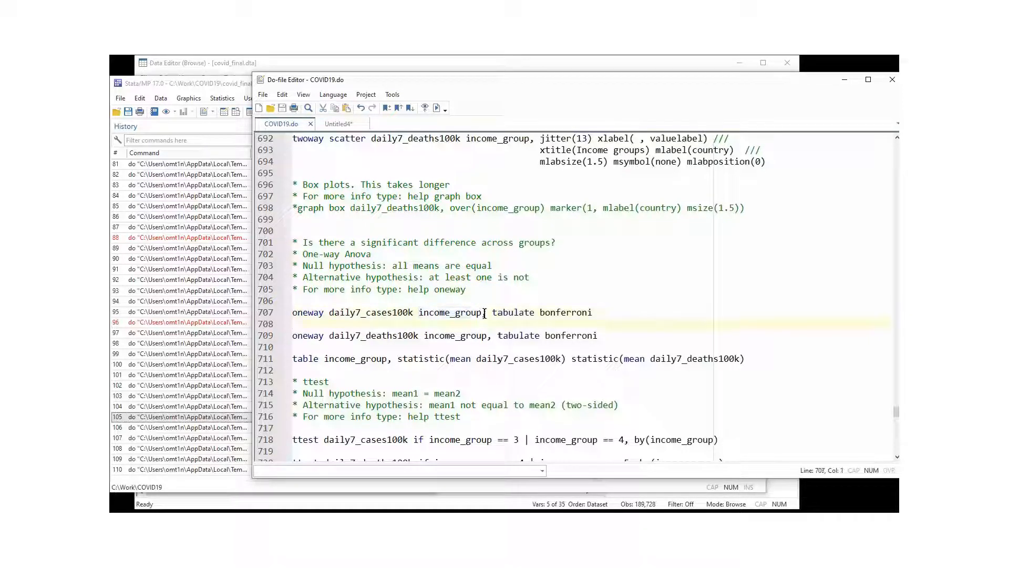
{"action": "left_click", "coordinate": [483, 312]}
{"action": "type", "text": ","}
Run 'oneway daily7_cases100k income_group, tabulate bonferroni' from line 707.
{"action": "double_click", "coordinate": [501, 314]}
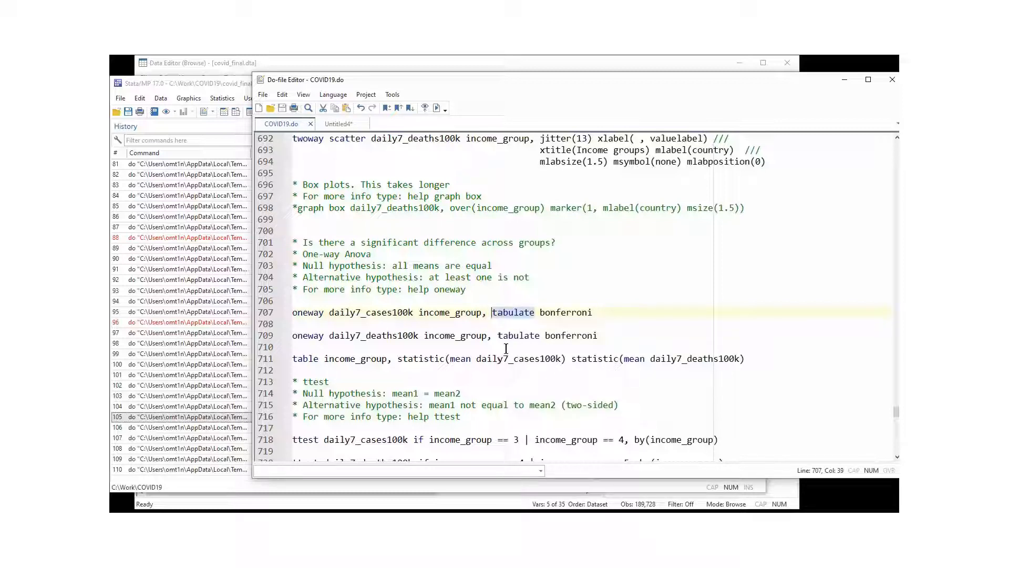
{"action": "double_click", "coordinate": [557, 314]}
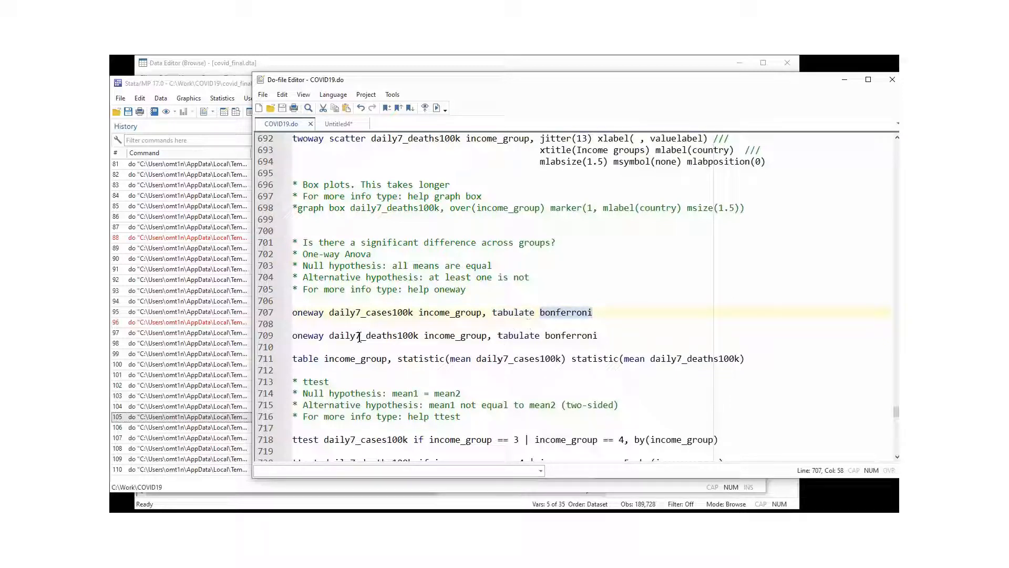
{"action": "left_click", "coordinate": [269, 314]}
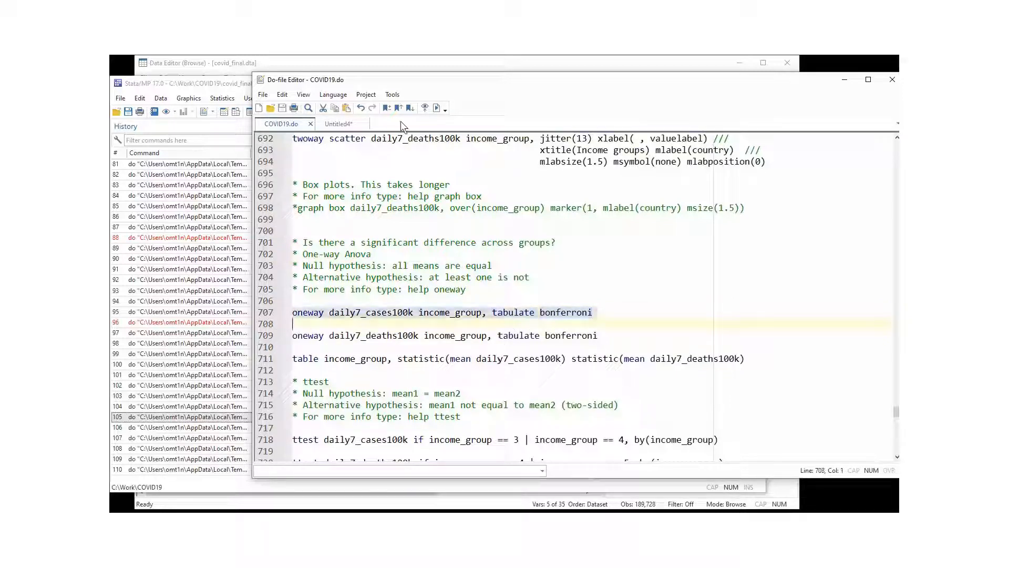
{"action": "left_click", "coordinate": [436, 108]}
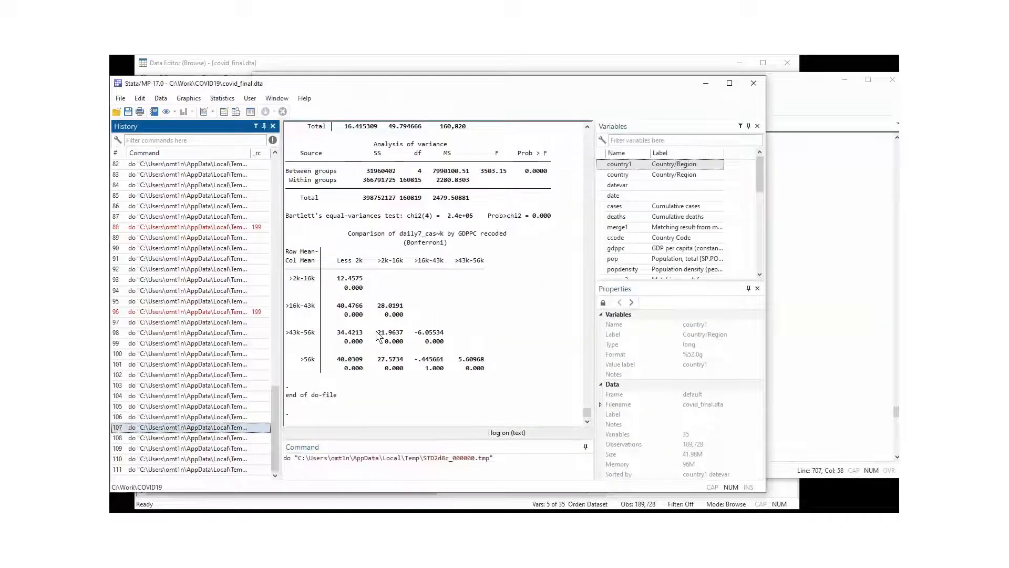
{"action": "scroll", "coordinate": [377, 335], "scroll_direction": "up", "scroll_amount": 5}
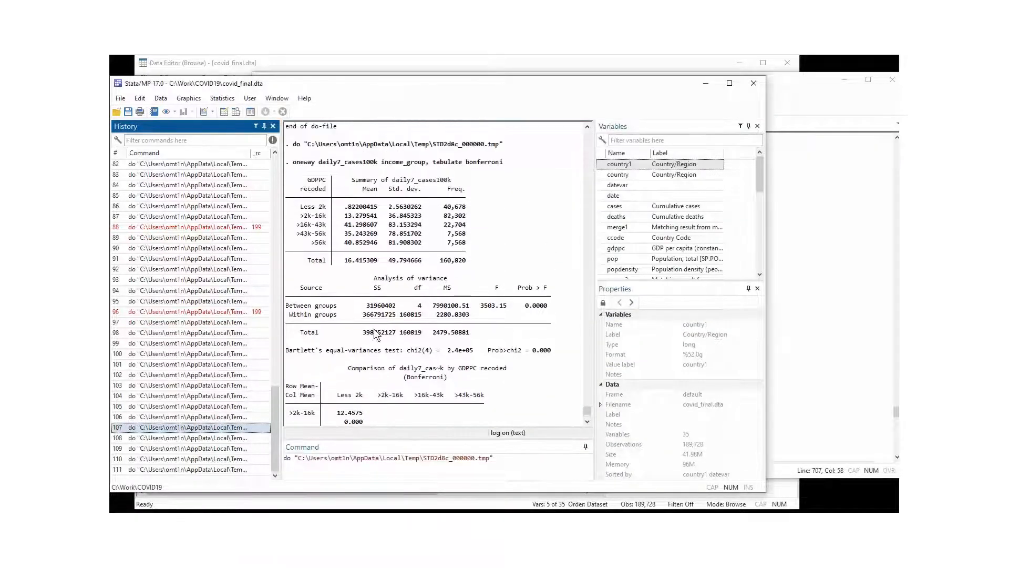
{"action": "left_click", "coordinate": [303, 163]}
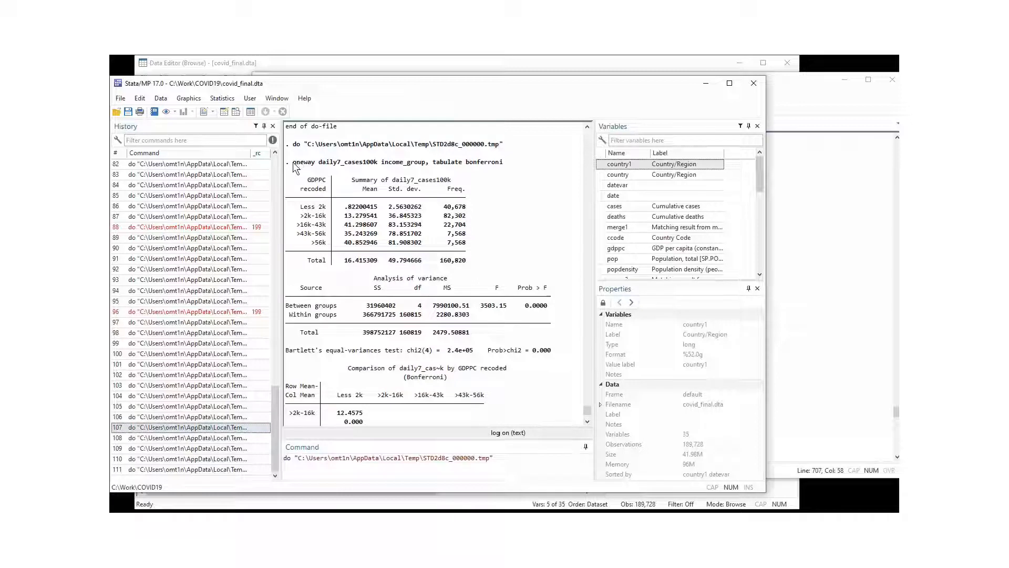
{"action": "left_click_drag", "start_coordinate": [293, 164], "coordinate": [519, 162]}
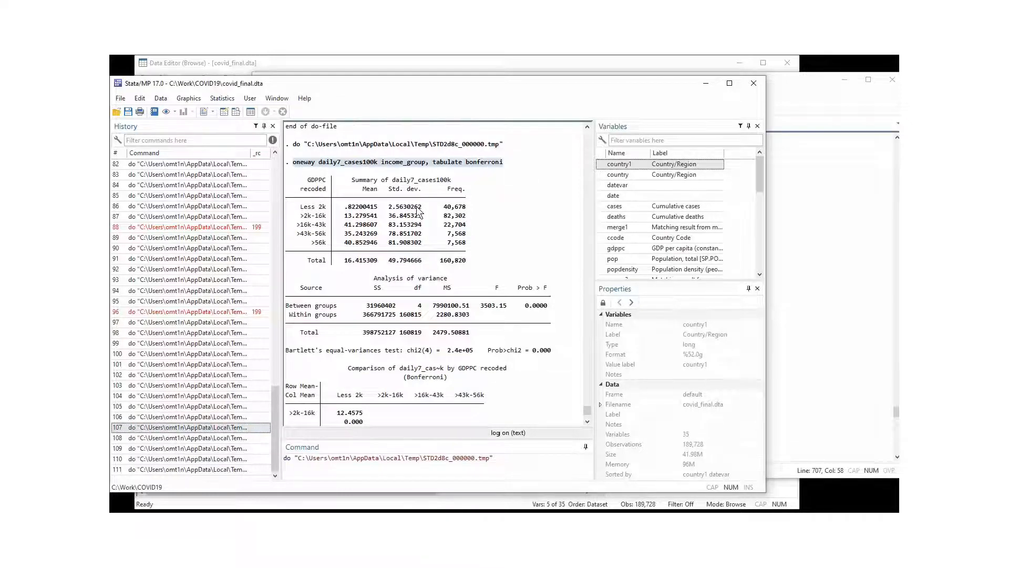
{"action": "scroll", "coordinate": [401, 220], "scroll_direction": "down", "scroll_amount": 1}
{"action": "scroll", "coordinate": [402, 220], "scroll_direction": "up", "scroll_amount": 1}
{"action": "left_click_drag", "start_coordinate": [288, 178], "coordinate": [460, 265]}
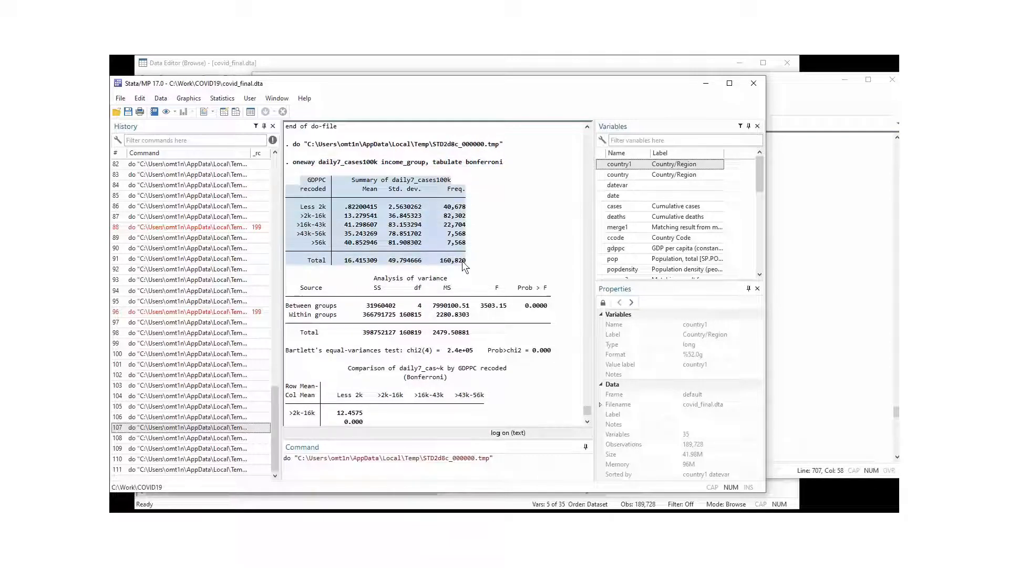
{"action": "left_click", "coordinate": [358, 221]}
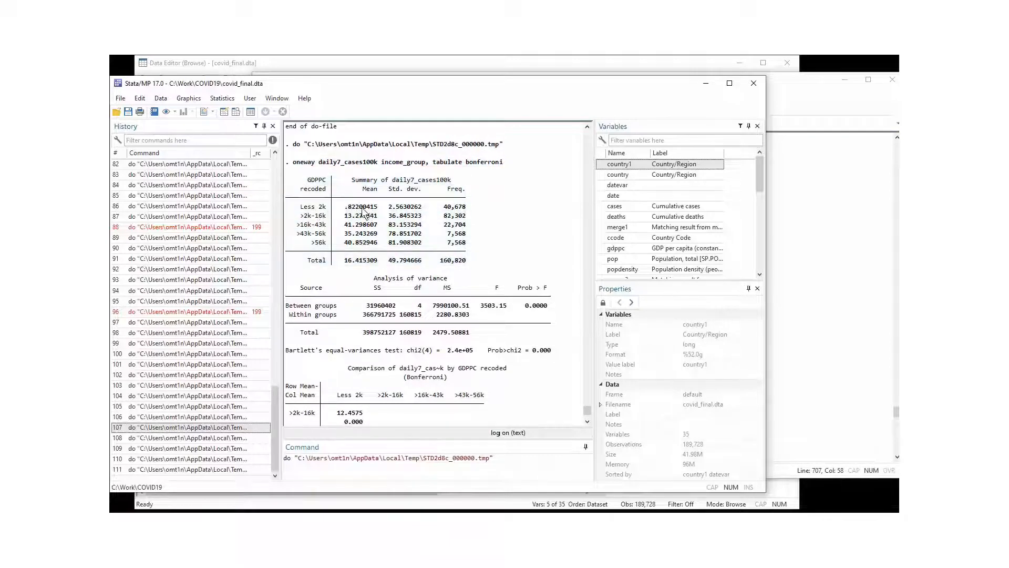
{"action": "left_click_drag", "start_coordinate": [349, 208], "coordinate": [374, 209]}
{"action": "left_click_drag", "start_coordinate": [300, 208], "coordinate": [345, 211]}
{"action": "left_click", "coordinate": [345, 213]}
{"action": "mouse_move", "coordinate": [345, 216]}
{"action": "left_mouse_down"}
{"action": "mouse_move", "coordinate": [378, 216]}
{"action": "mouse_move", "coordinate": [355, 227]}
{"action": "left_mouse_up"}
{"action": "left_click", "coordinate": [345, 233]}
{"action": "left_click_drag", "start_coordinate": [342, 242], "coordinate": [383, 252]}
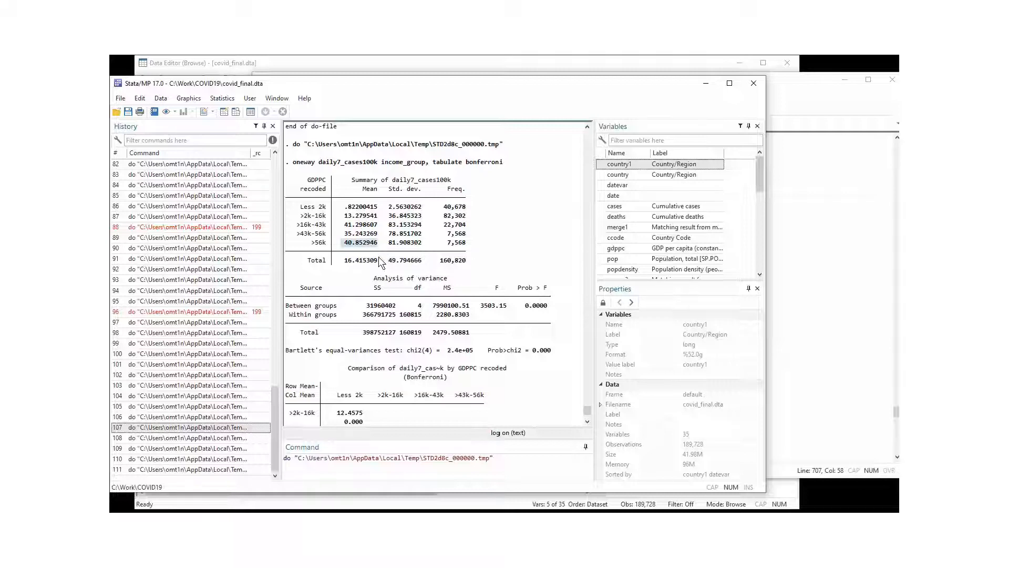
{"action": "left_click", "coordinate": [355, 236]}
{"action": "left_click_drag", "start_coordinate": [292, 279], "coordinate": [550, 336]}
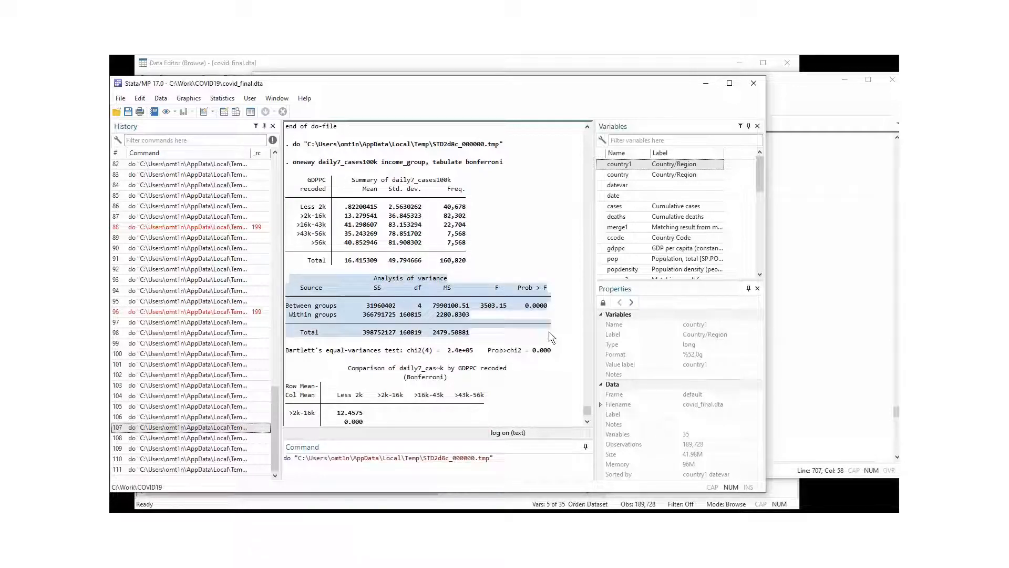
{"action": "left_click", "coordinate": [541, 314]}
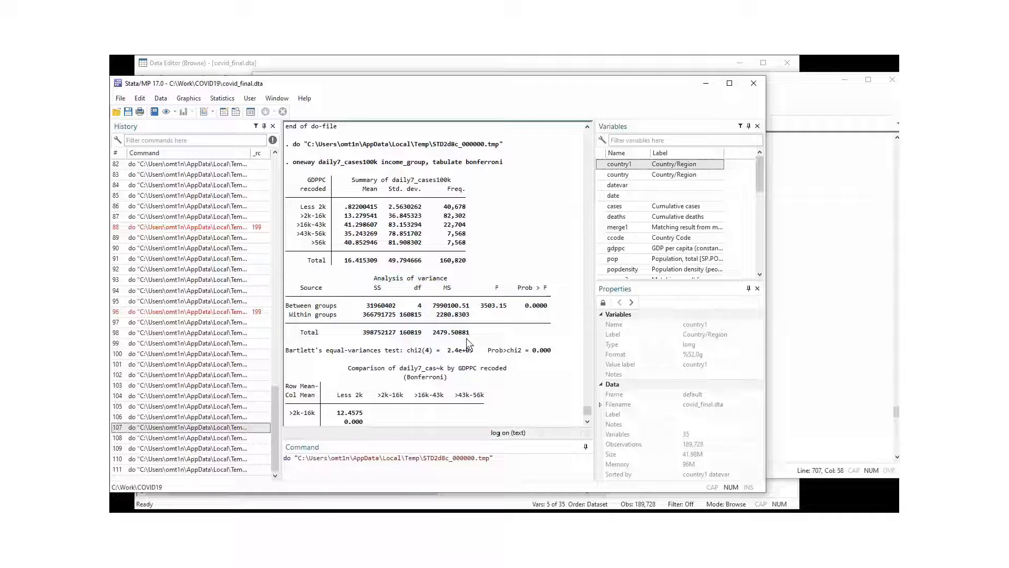
{"action": "left_click_drag", "start_coordinate": [523, 305], "coordinate": [547, 308]}
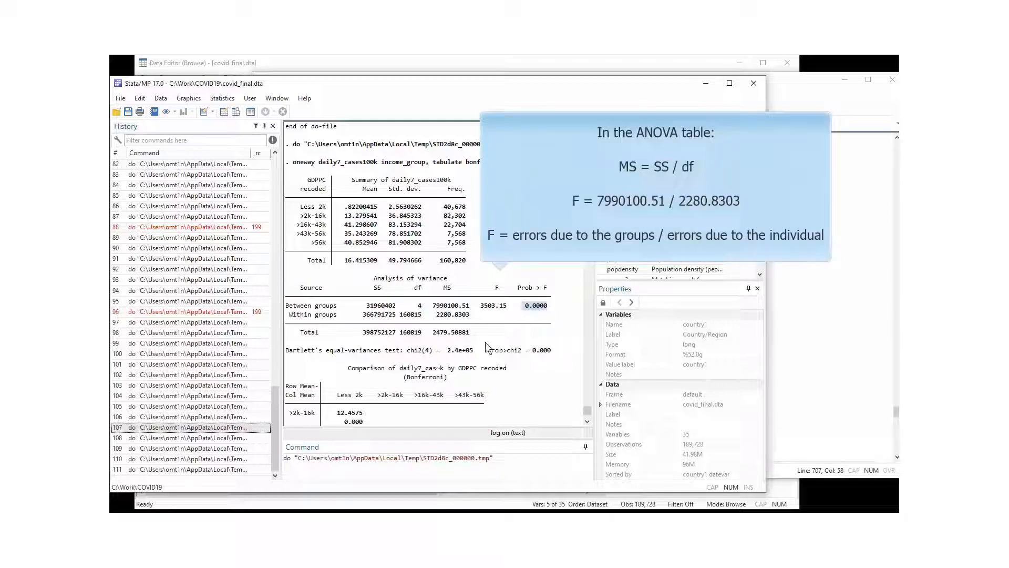
{"action": "left_click_drag", "start_coordinate": [487, 339], "coordinate": [288, 280]}
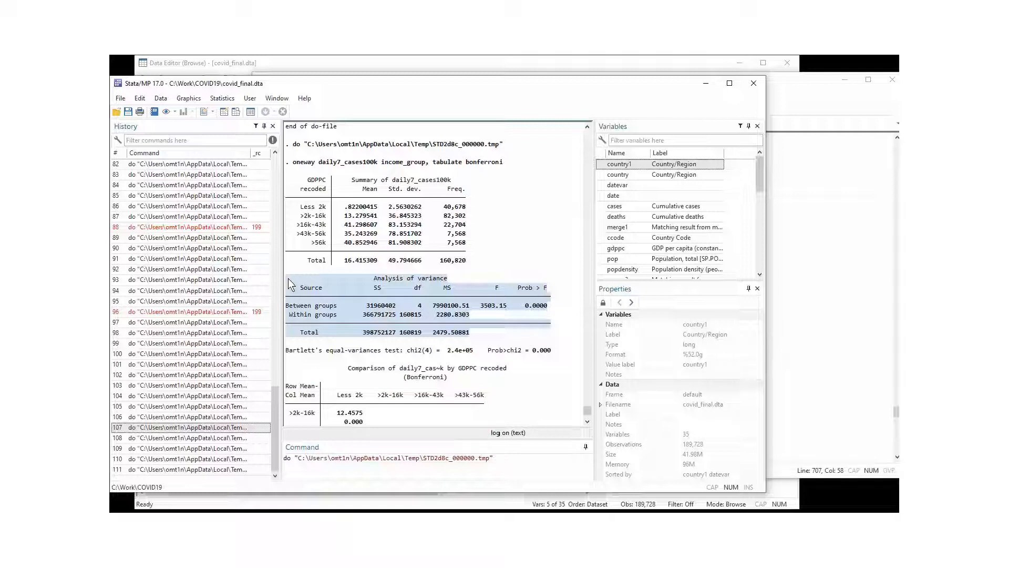
{"action": "left_click", "coordinate": [346, 352]}
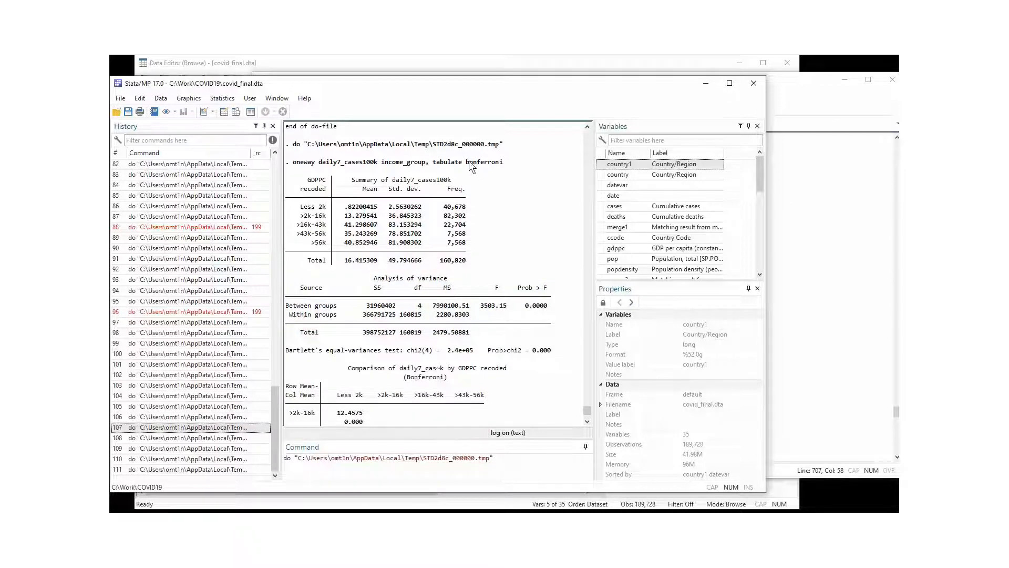
{"action": "left_click_drag", "start_coordinate": [469, 162], "coordinate": [503, 162]}
{"action": "scroll", "coordinate": [437, 238], "scroll_direction": "down", "scroll_amount": 2}
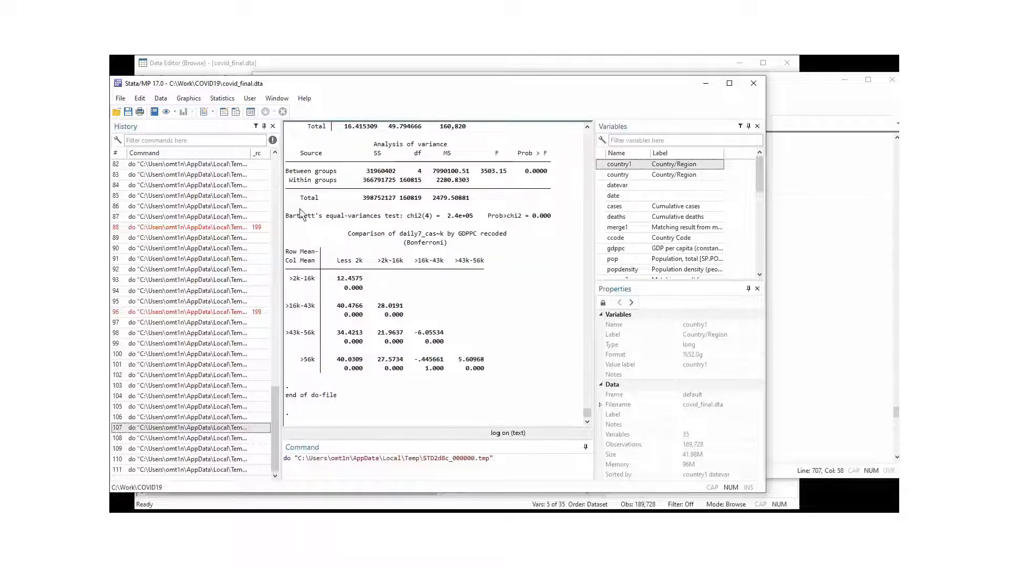
Review Prob > F 0.0000 and Bonferroni values such as the 40.4766 mean difference.
{"action": "left_click_drag", "start_coordinate": [288, 232], "coordinate": [486, 369]}
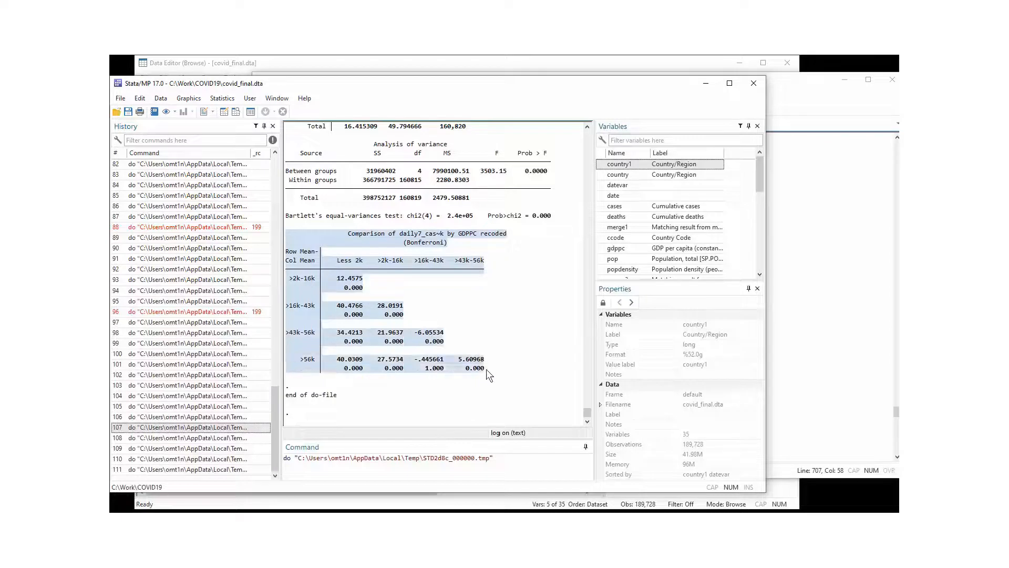
{"action": "left_click", "coordinate": [412, 321]}
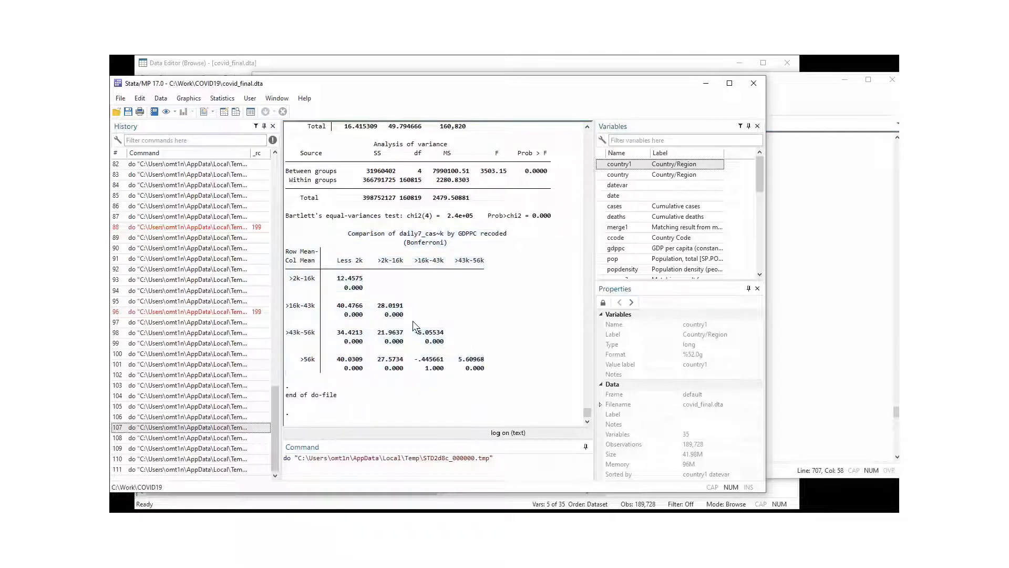
{"action": "double_click", "coordinate": [529, 172]}
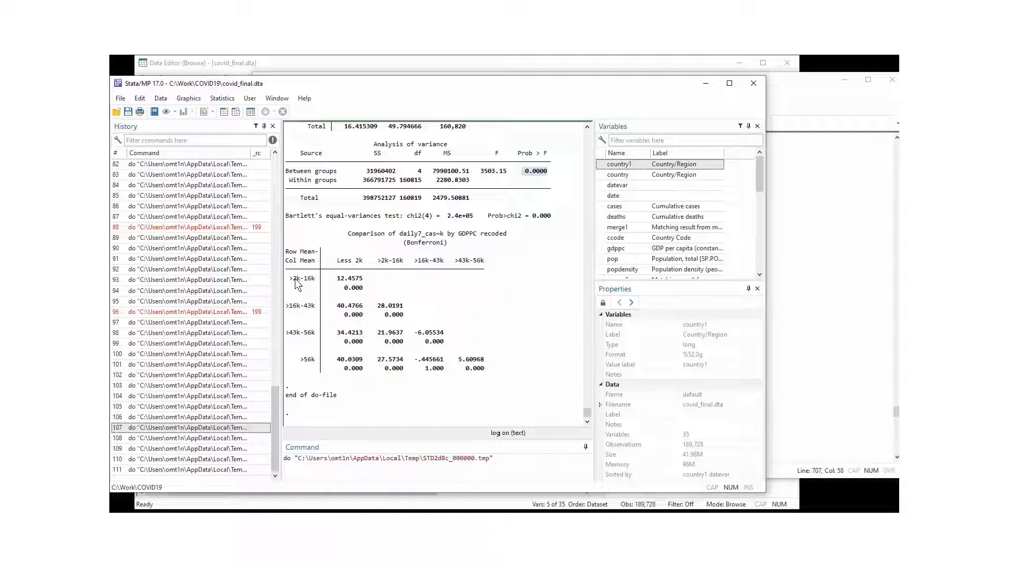
{"action": "left_click", "coordinate": [337, 278]}
{"action": "left_click_drag", "start_coordinate": [342, 286], "coordinate": [362, 292]}
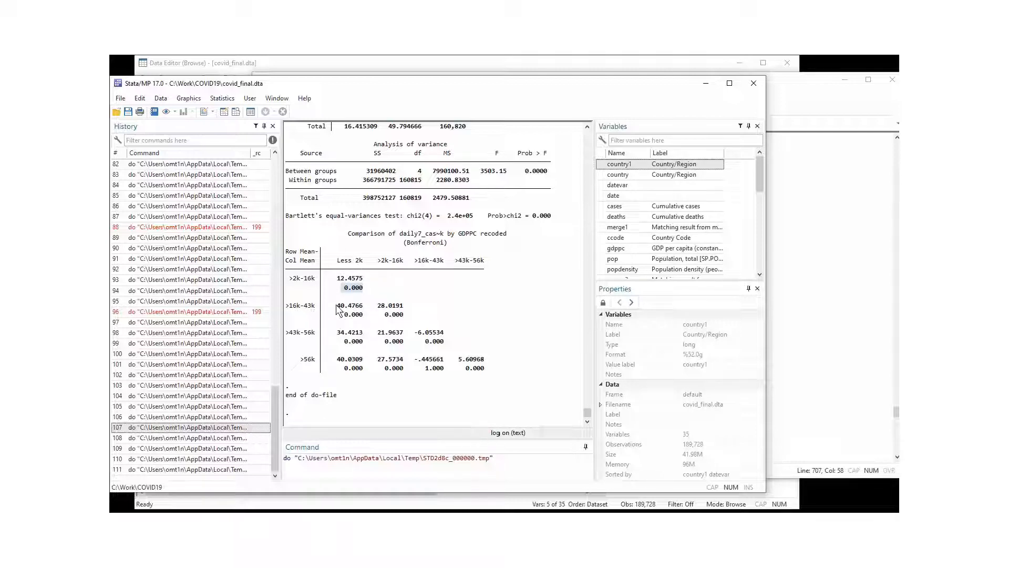
{"action": "left_click_drag", "start_coordinate": [337, 308], "coordinate": [364, 310]}
{"action": "left_click_drag", "start_coordinate": [344, 288], "coordinate": [363, 288]}
{"action": "left_click", "coordinate": [383, 283]}
Check the >16k-43k summary row and the 1.000 p-value in the >56k comparison row.
{"action": "scroll", "coordinate": [376, 303], "scroll_direction": "up", "scroll_amount": 6}
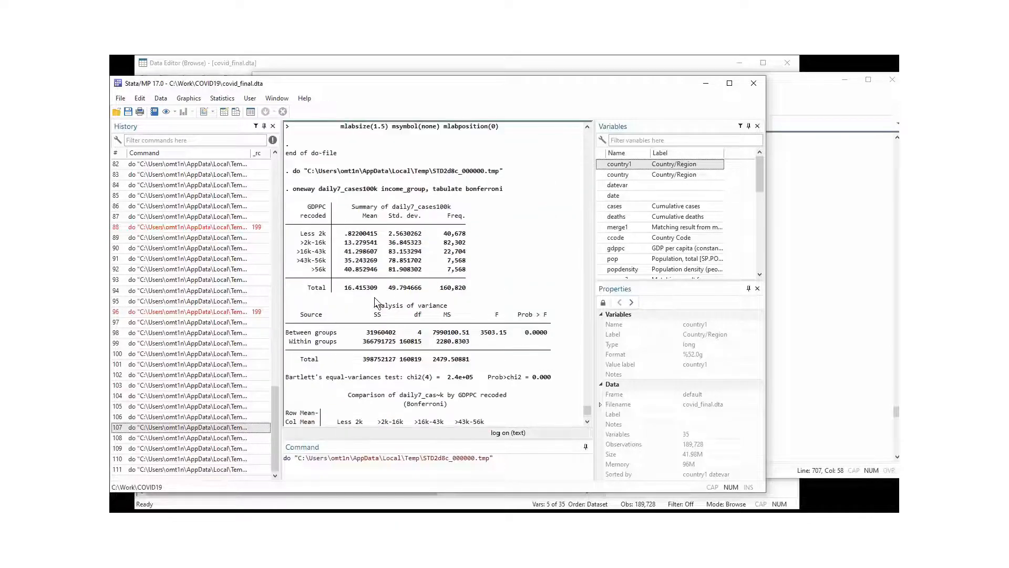
{"action": "left_click_drag", "start_coordinate": [296, 253], "coordinate": [380, 248]}
{"action": "left_click_drag", "start_coordinate": [305, 269], "coordinate": [382, 271]}
{"action": "scroll", "coordinate": [378, 336], "scroll_direction": "down", "scroll_amount": 5}
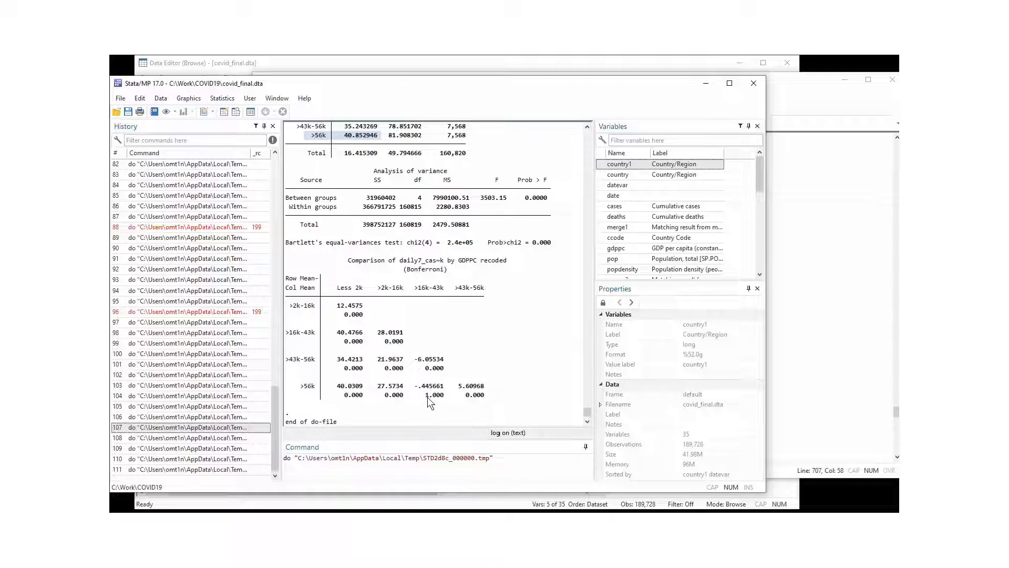
{"action": "left_click_drag", "start_coordinate": [415, 387], "coordinate": [447, 386]}
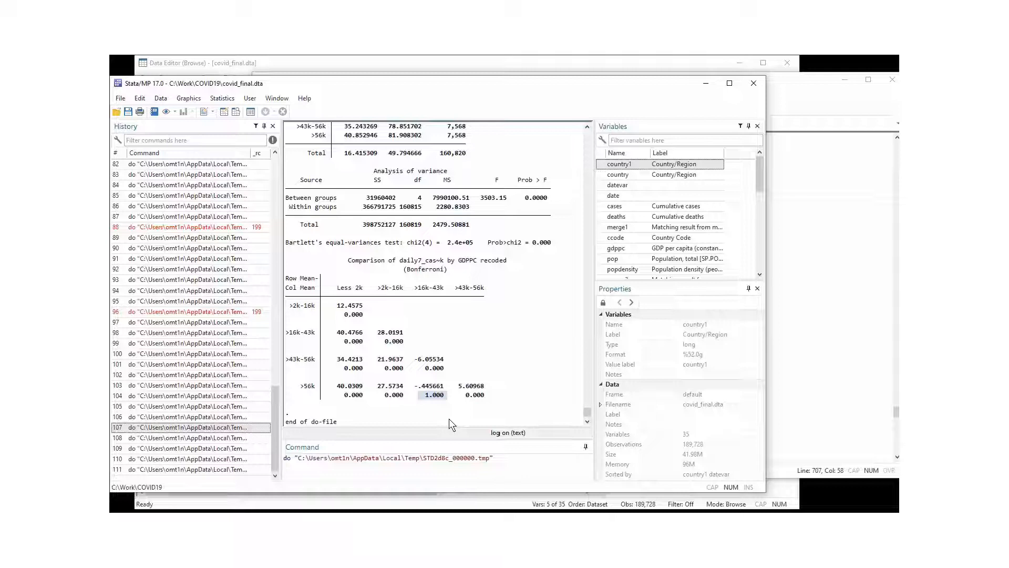
{"action": "scroll", "coordinate": [432, 384], "scroll_direction": "up", "scroll_amount": 1}
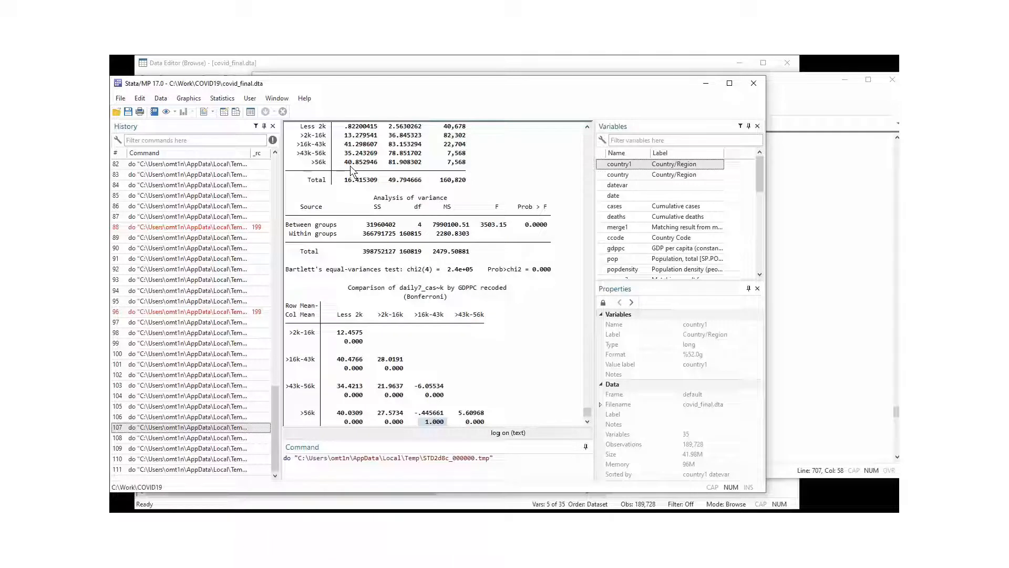
{"action": "scroll", "coordinate": [371, 283], "scroll_direction": "down", "scroll_amount": 2}
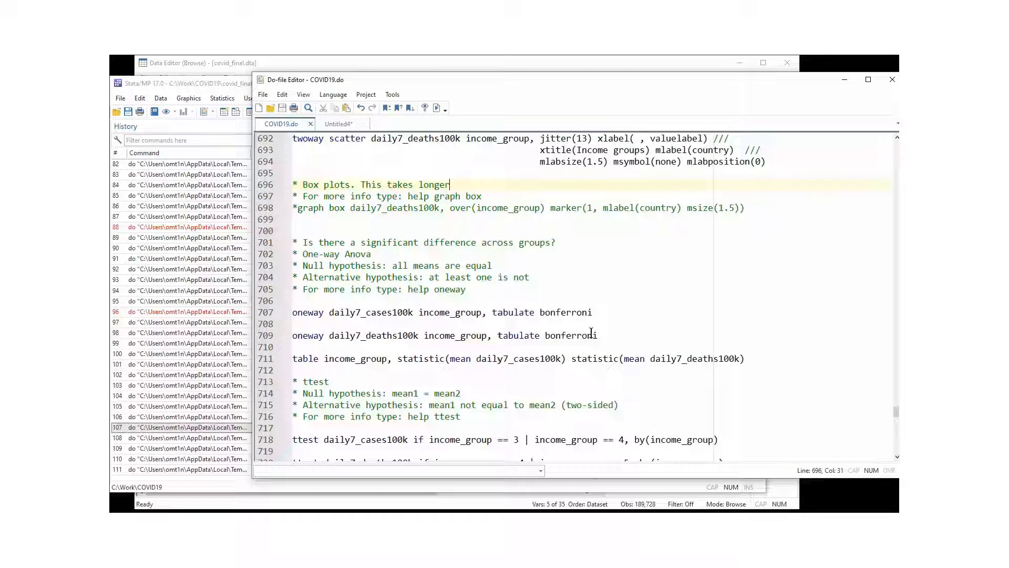
Run the line 709 oneway daily7_deaths100k Bonferroni command.
{"action": "left_click_drag", "start_coordinate": [599, 335], "coordinate": [273, 336]}
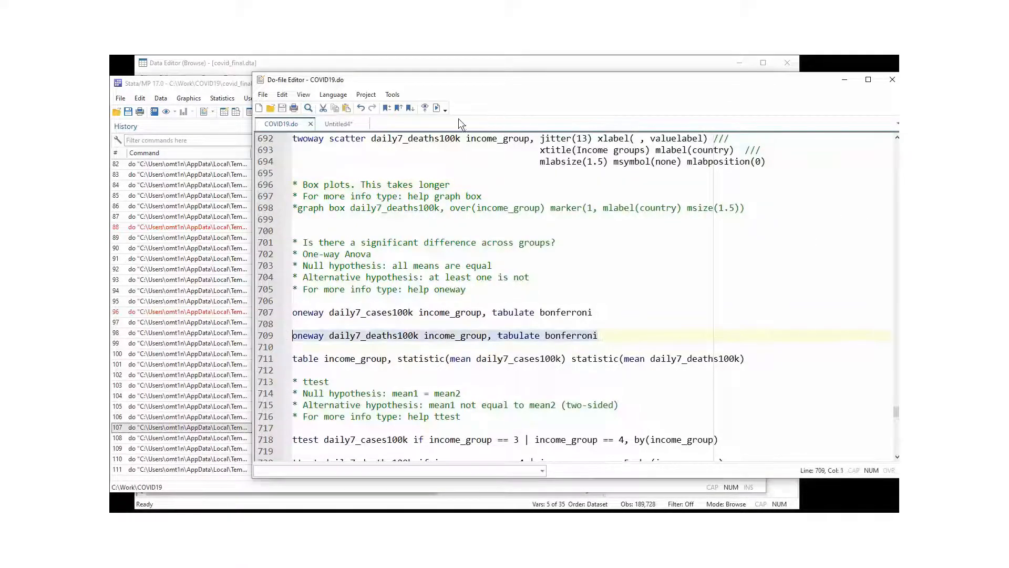
{"action": "left_click", "coordinate": [437, 109]}
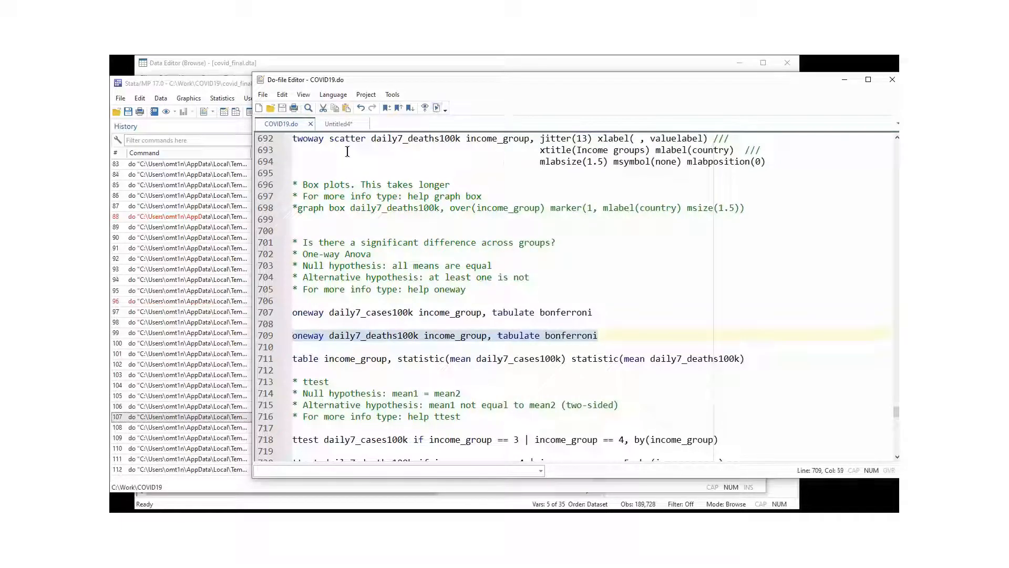
{"action": "left_click", "coordinate": [214, 415]}
Review the death group means, Prob > F 0.0000 and the 0.494 p-value for >56k.
{"action": "scroll", "coordinate": [363, 265], "scroll_direction": "up", "scroll_amount": 8}
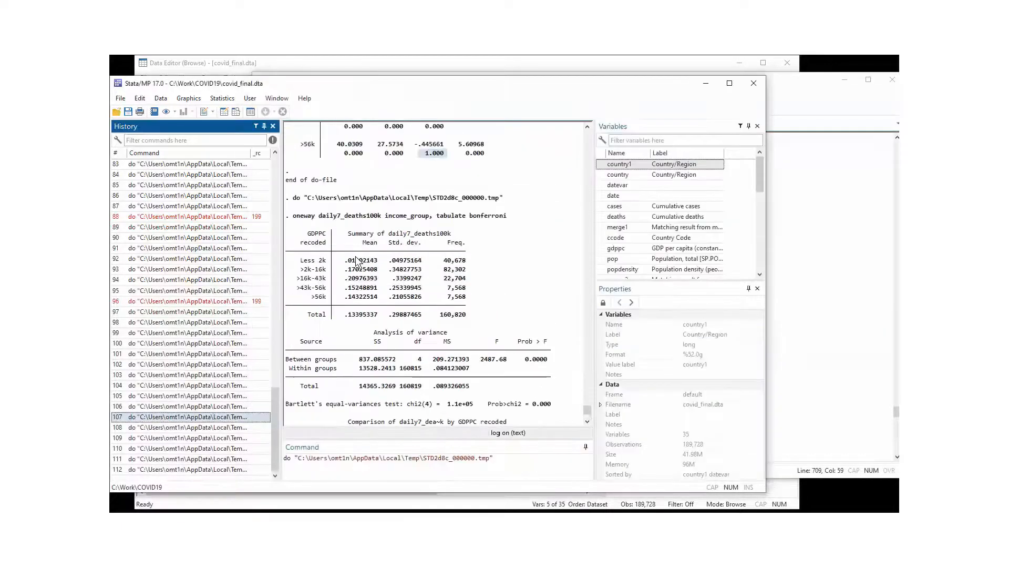
{"action": "left_click_drag", "start_coordinate": [298, 260], "coordinate": [475, 301]}
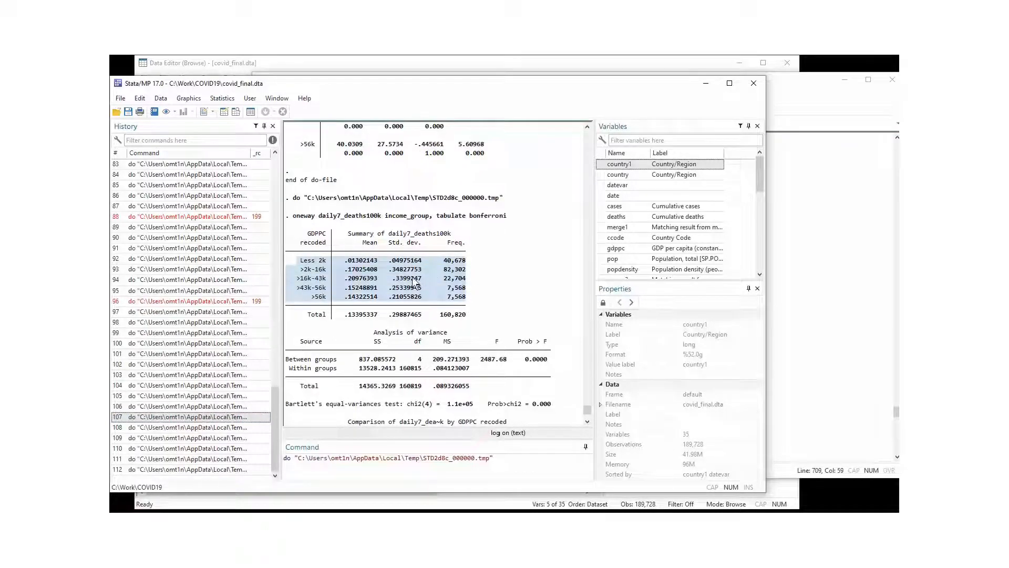
{"action": "scroll", "coordinate": [415, 283], "scroll_direction": "down", "scroll_amount": 2}
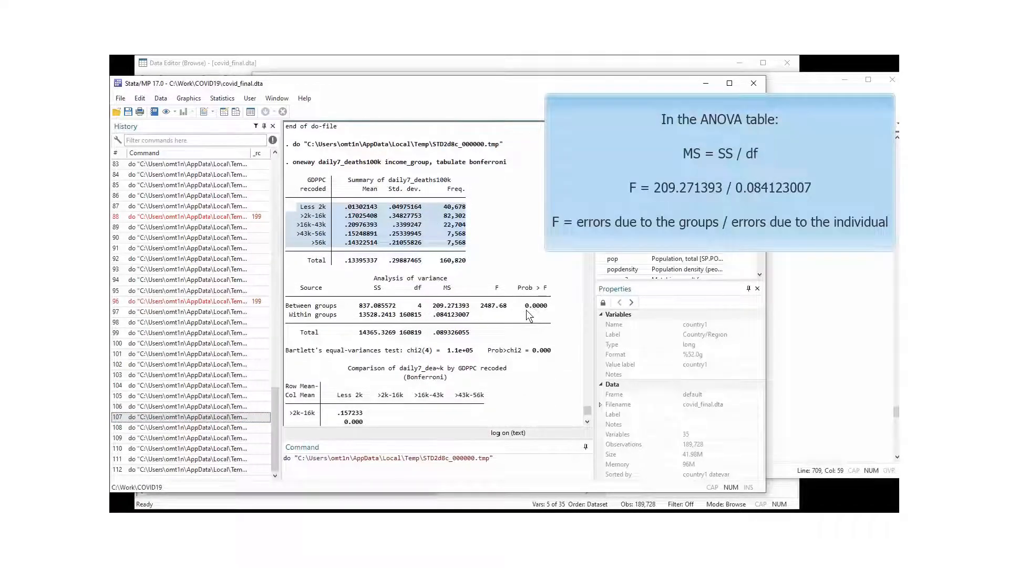
{"action": "left_click_drag", "start_coordinate": [527, 311], "coordinate": [563, 311]}
{"action": "scroll", "coordinate": [456, 299], "scroll_direction": "down", "scroll_amount": 4}
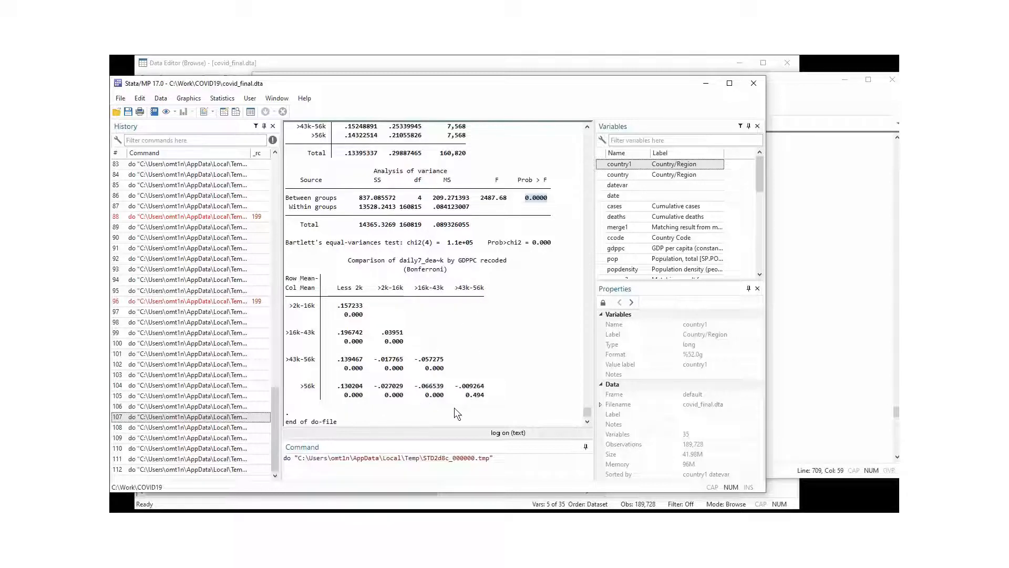
{"action": "double_click", "coordinate": [476, 395]}
{"action": "scroll", "coordinate": [490, 402], "scroll_direction": "up", "scroll_amount": 3}
{"action": "scroll", "coordinate": [490, 403], "scroll_direction": "down", "scroll_amount": 3}
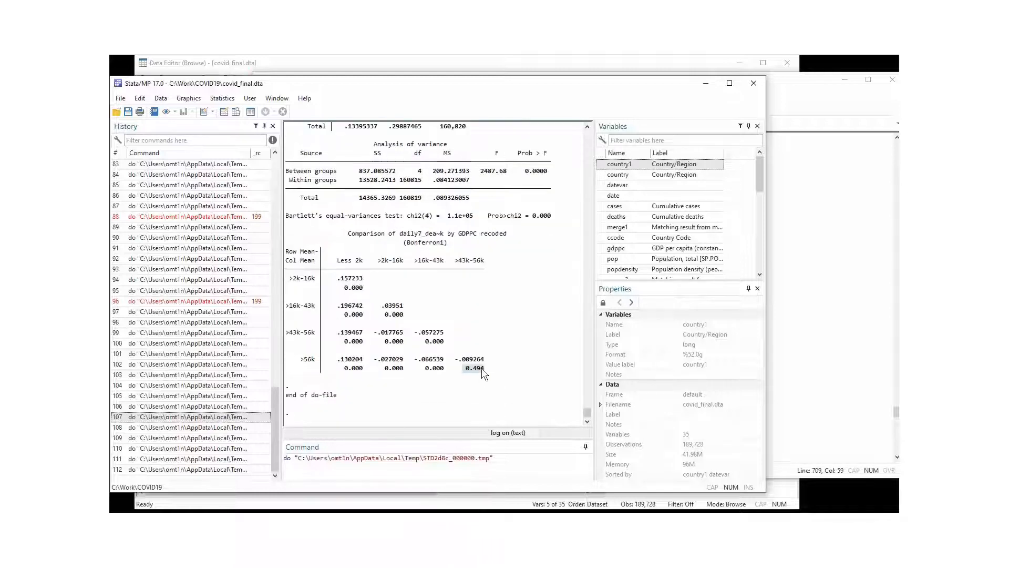
{"action": "left_click", "coordinate": [822, 97]}
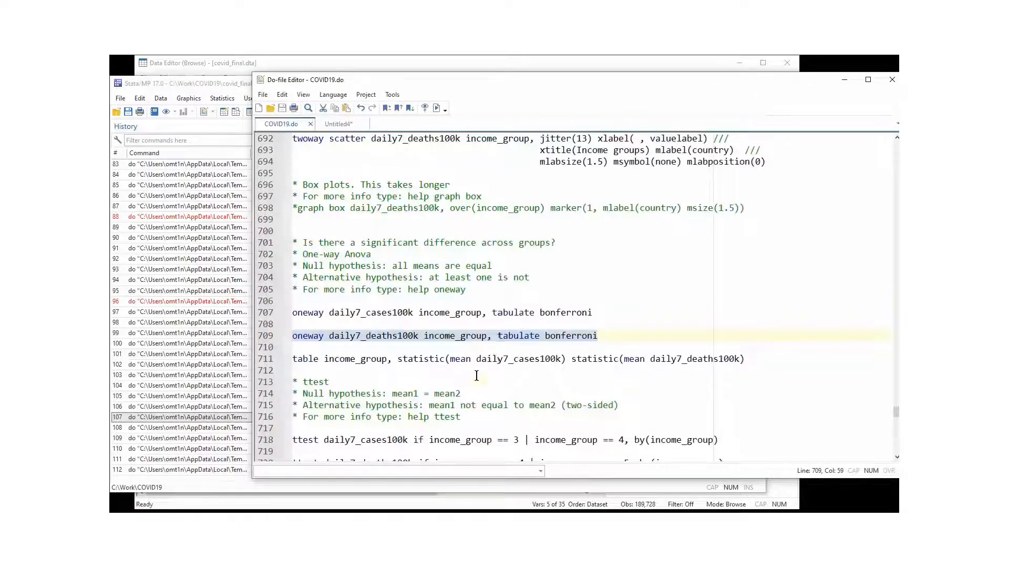
Inspect the line 711 table command of mean daily7_cases100k and daily7_deaths100k by income_group.
{"action": "left_click", "coordinate": [475, 377]}
{"action": "scroll", "coordinate": [475, 377], "scroll_direction": "down", "scroll_amount": 1}
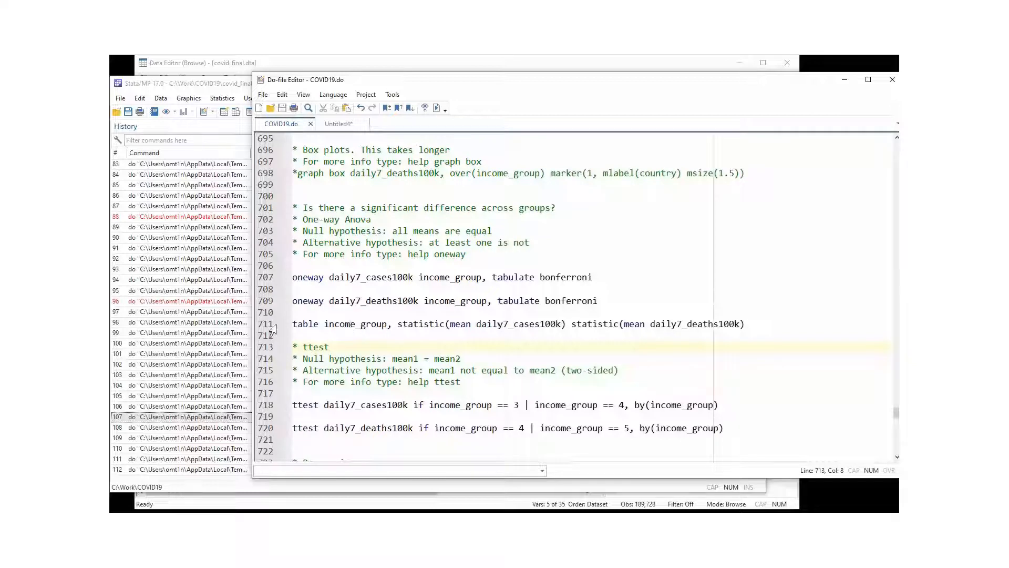
{"action": "left_click", "coordinate": [271, 326]}
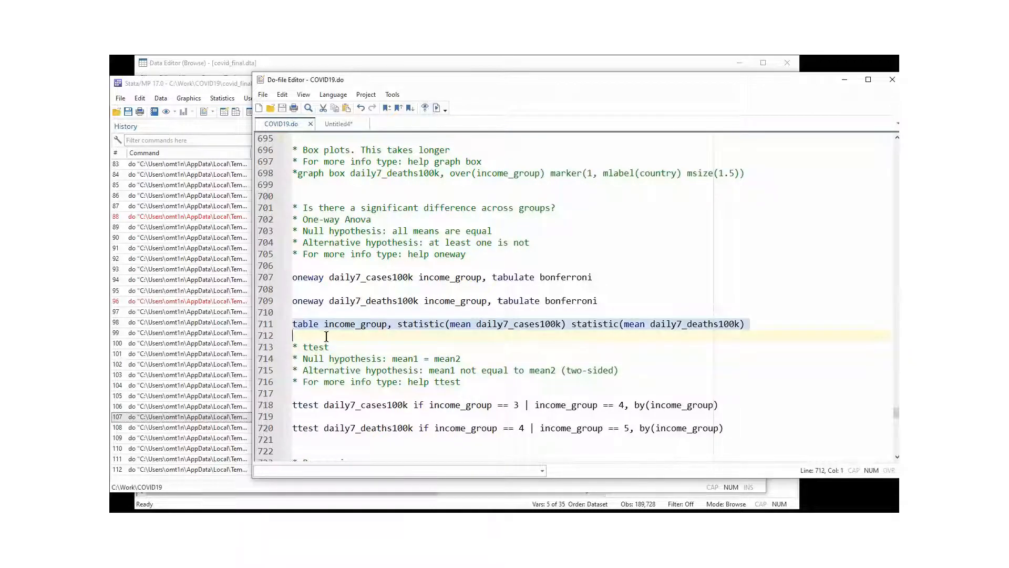
{"action": "double_click", "coordinate": [301, 325]}
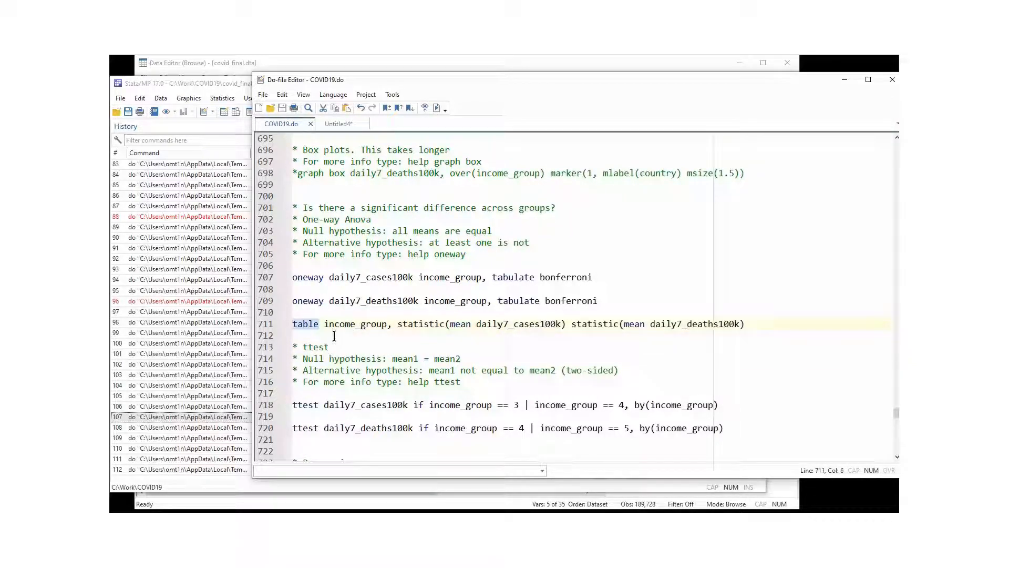
{"action": "left_click", "coordinate": [330, 325]}
{"action": "left_click_drag", "start_coordinate": [331, 326], "coordinate": [403, 321]}
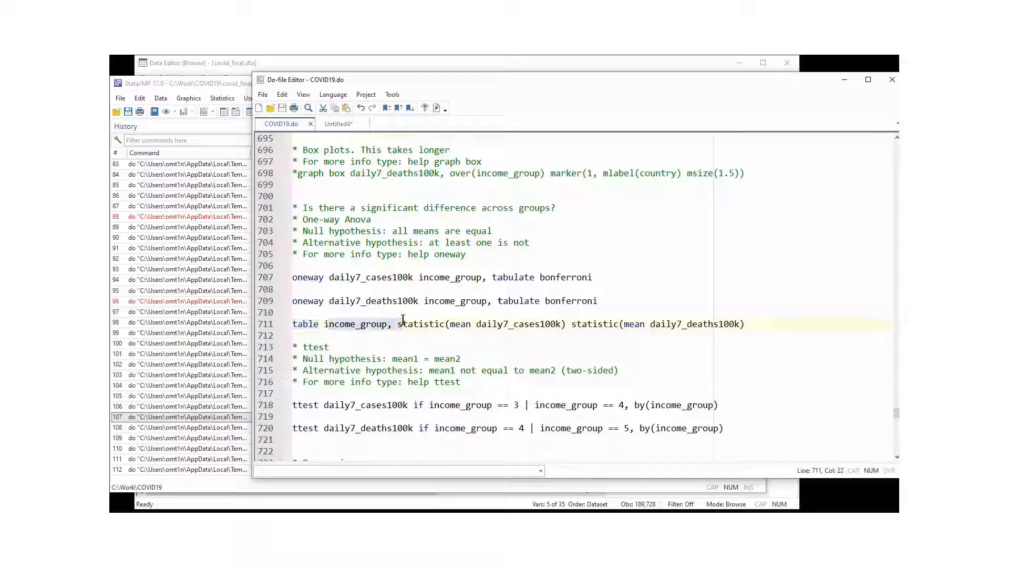
{"action": "left_click", "coordinate": [408, 333]}
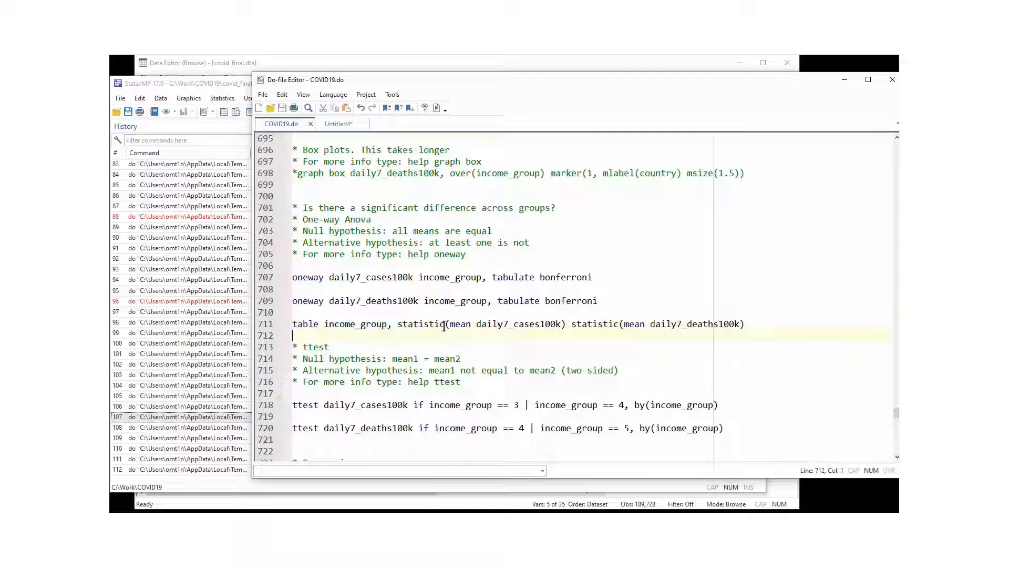
{"action": "left_click_drag", "start_coordinate": [450, 325], "coordinate": [556, 324]}
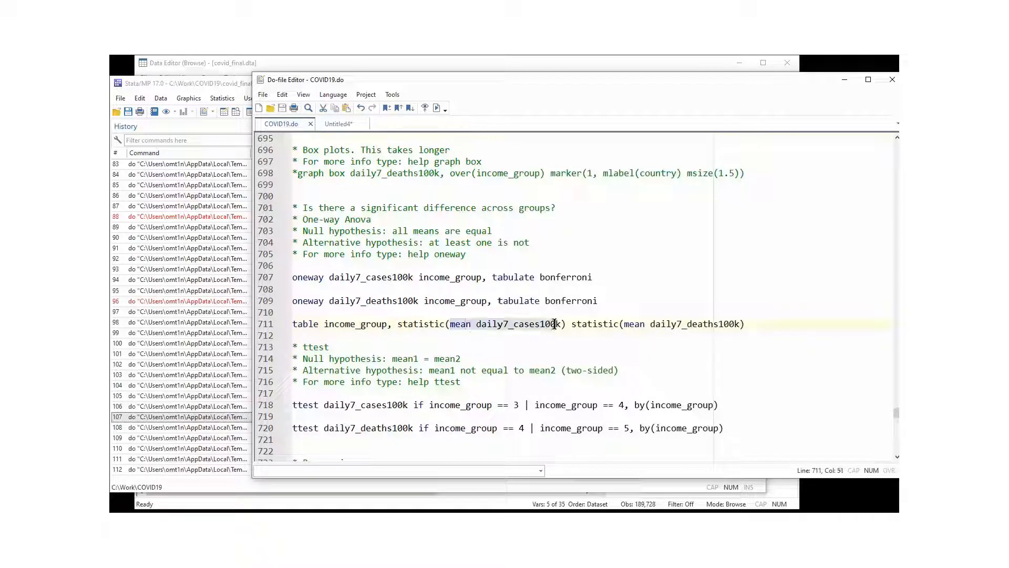
{"action": "left_click_drag", "start_coordinate": [625, 325], "coordinate": [713, 325]}
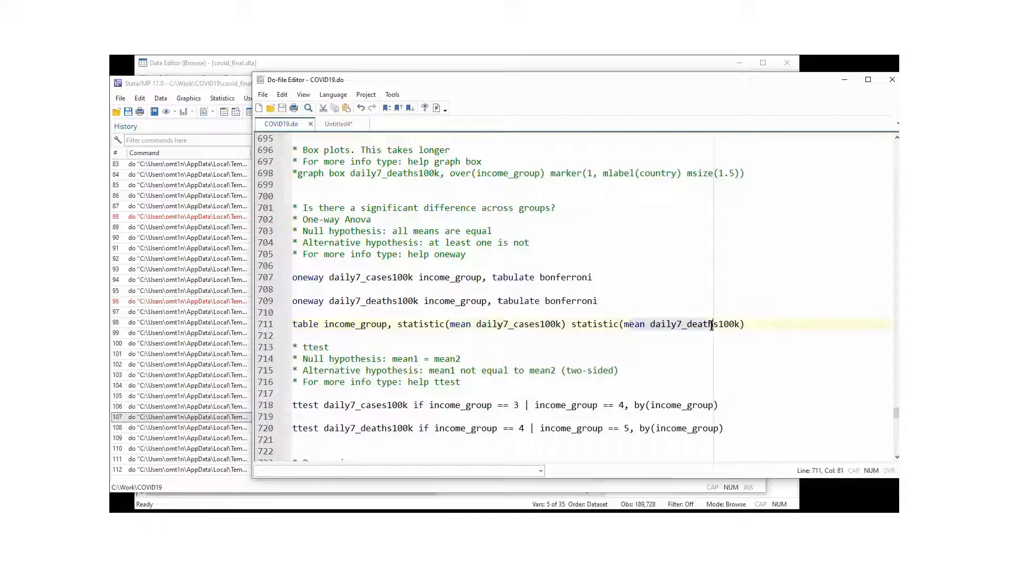
Remove an accidental bookmark and run the table, giving totals 16.41531 and .1339534.
{"action": "left_click", "coordinate": [278, 323]}
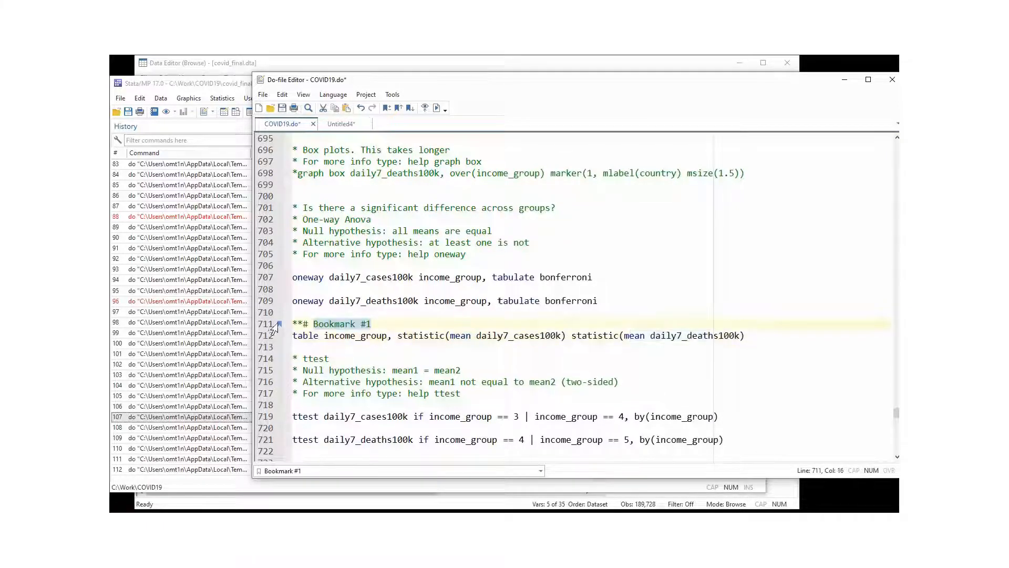
{"action": "left_click", "coordinate": [279, 324]}
{"action": "left_click", "coordinate": [258, 325]}
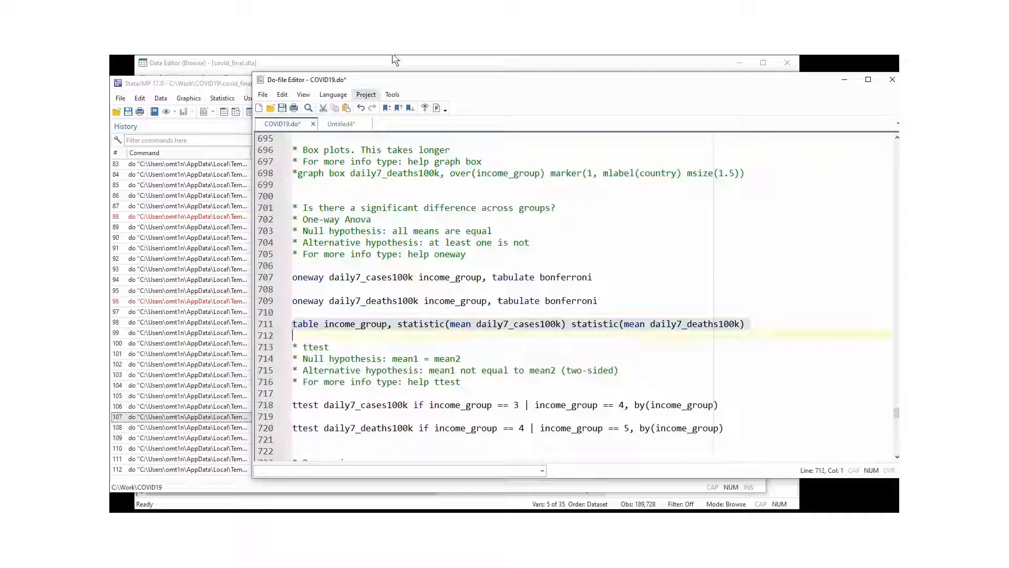
{"action": "left_click", "coordinate": [436, 108]}
{"action": "left_click", "coordinate": [187, 415]}
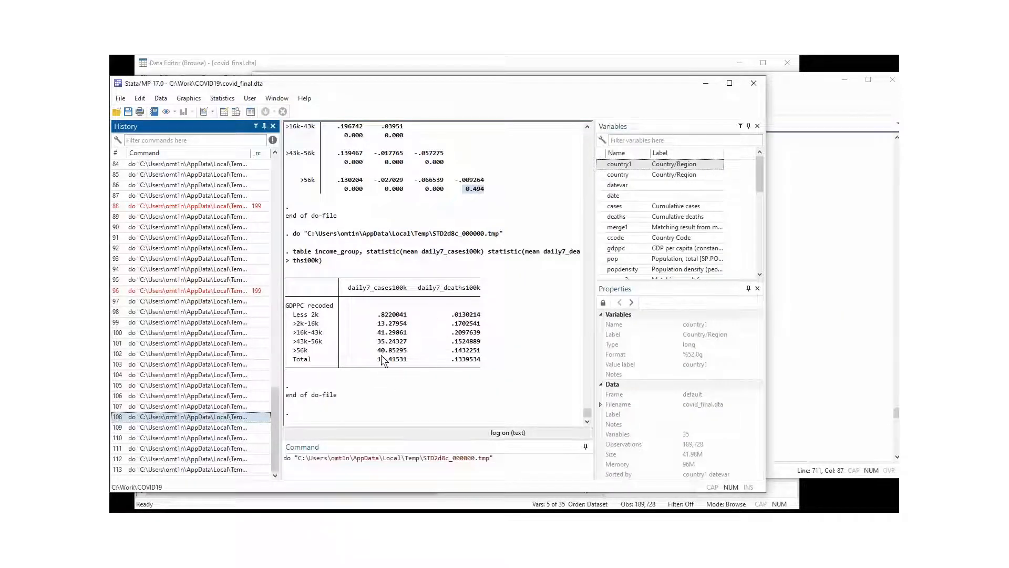
{"action": "scroll", "coordinate": [384, 265], "scroll_direction": "up", "scroll_amount": 7}
{"action": "scroll", "coordinate": [384, 265], "scroll_direction": "up", "scroll_amount": 5}
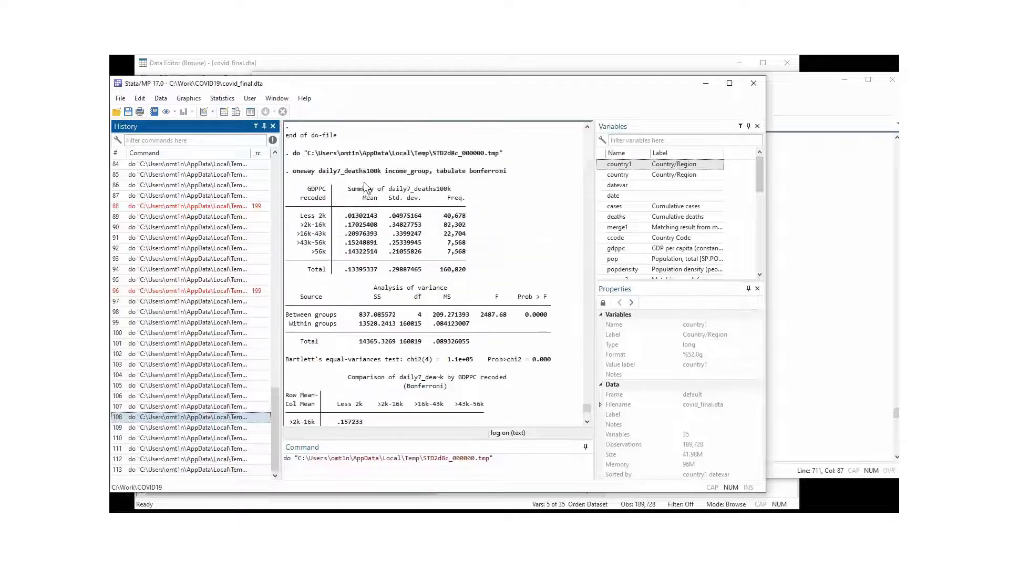
{"action": "left_click", "coordinate": [847, 287]}
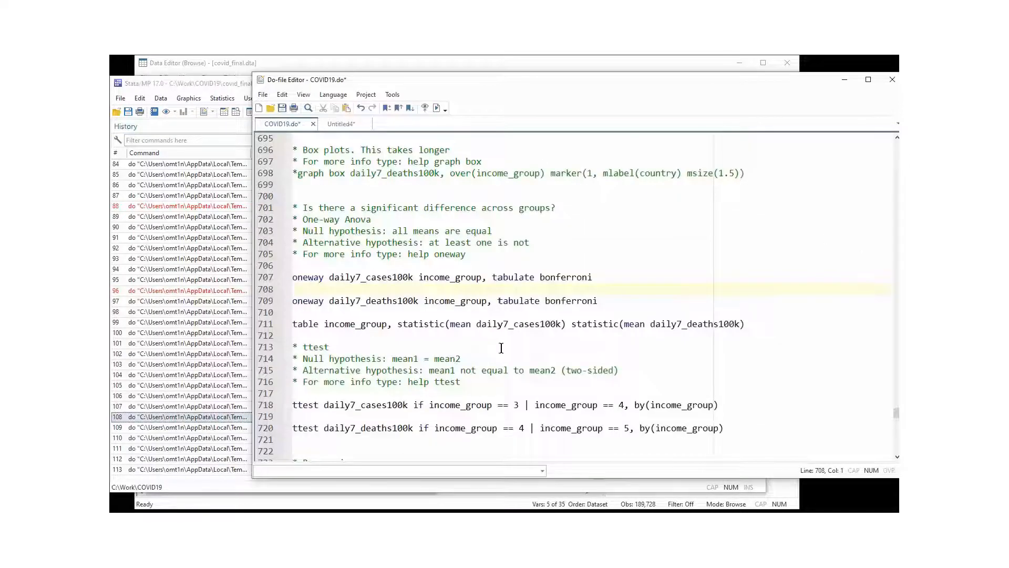
{"action": "scroll", "coordinate": [505, 348], "scroll_direction": "down", "scroll_amount": 3}
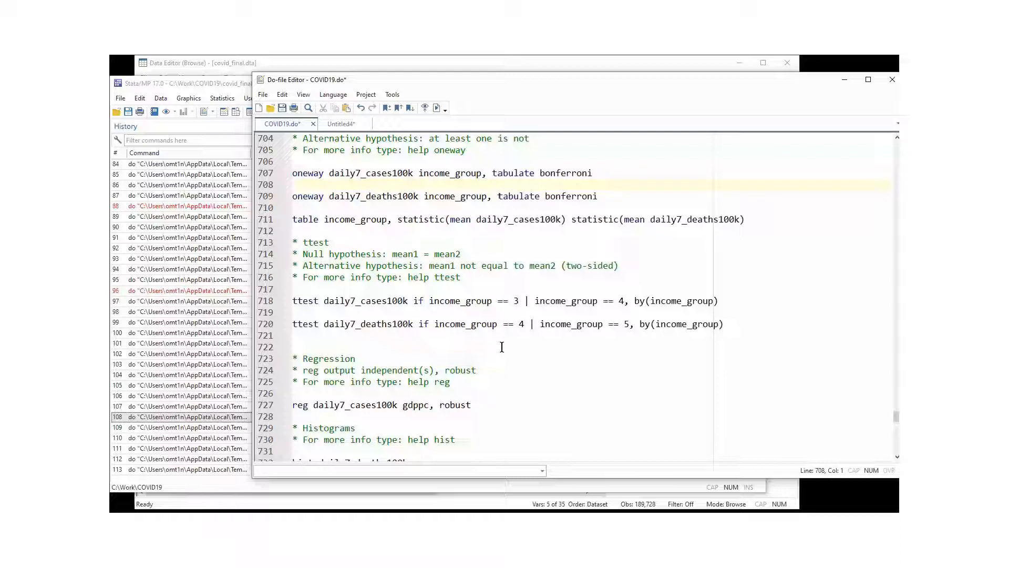
{"action": "left_click", "coordinate": [319, 302]}
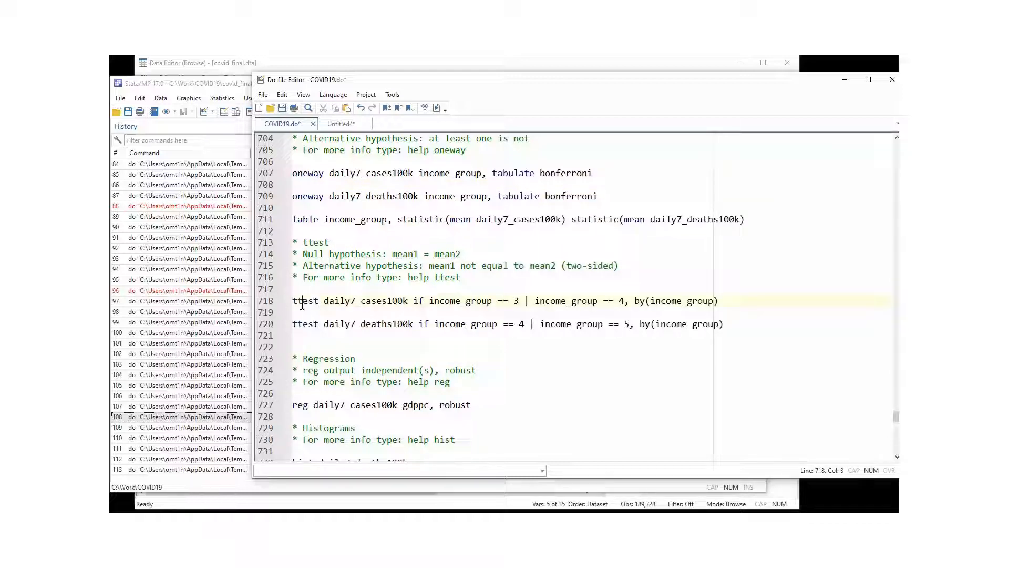
{"action": "double_click", "coordinate": [304, 304]}
{"action": "left_click", "coordinate": [419, 277]}
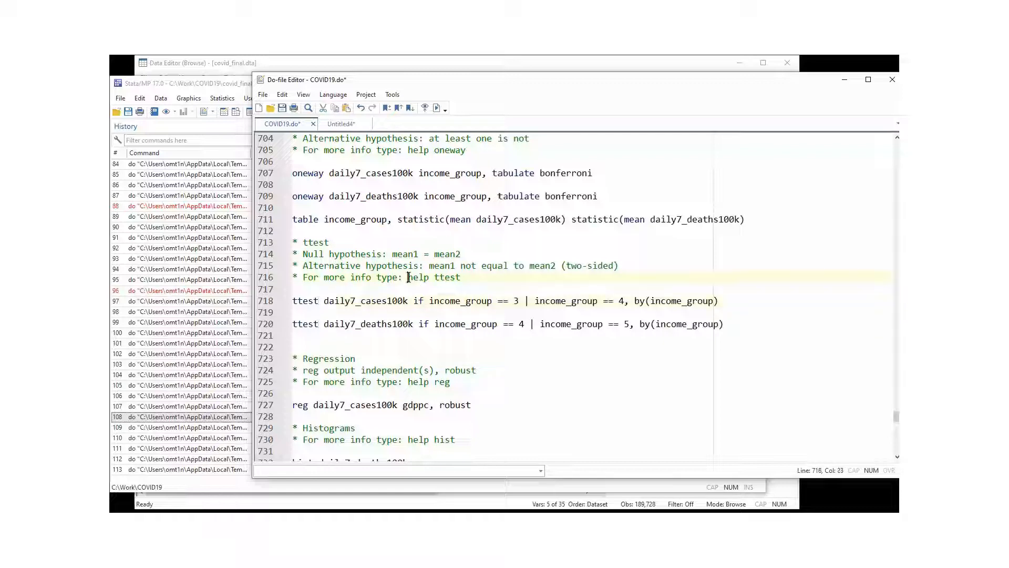
{"action": "left_click_drag", "start_coordinate": [408, 277], "coordinate": [478, 278]}
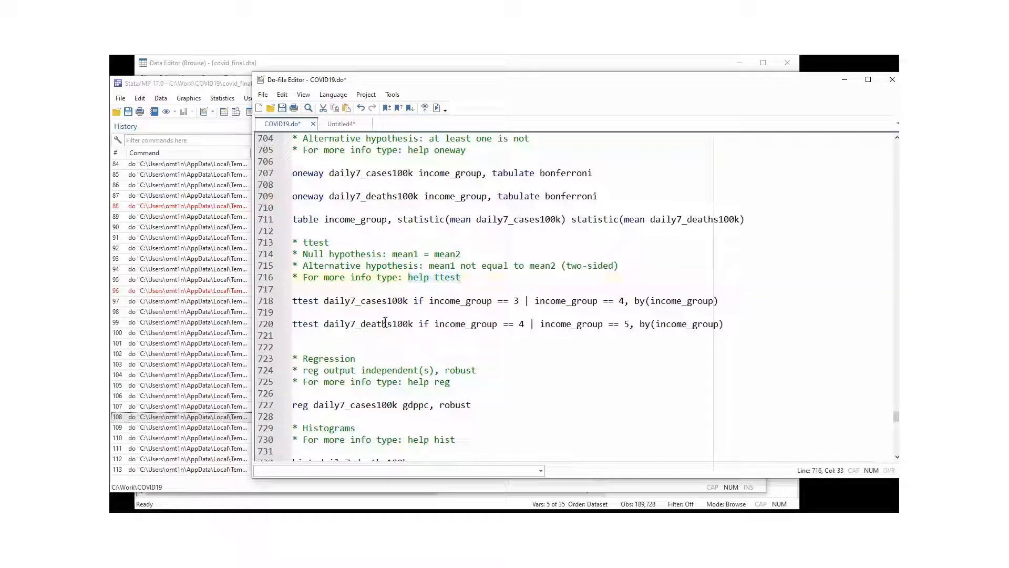
{"action": "left_click_drag", "start_coordinate": [304, 254], "coordinate": [468, 256]}
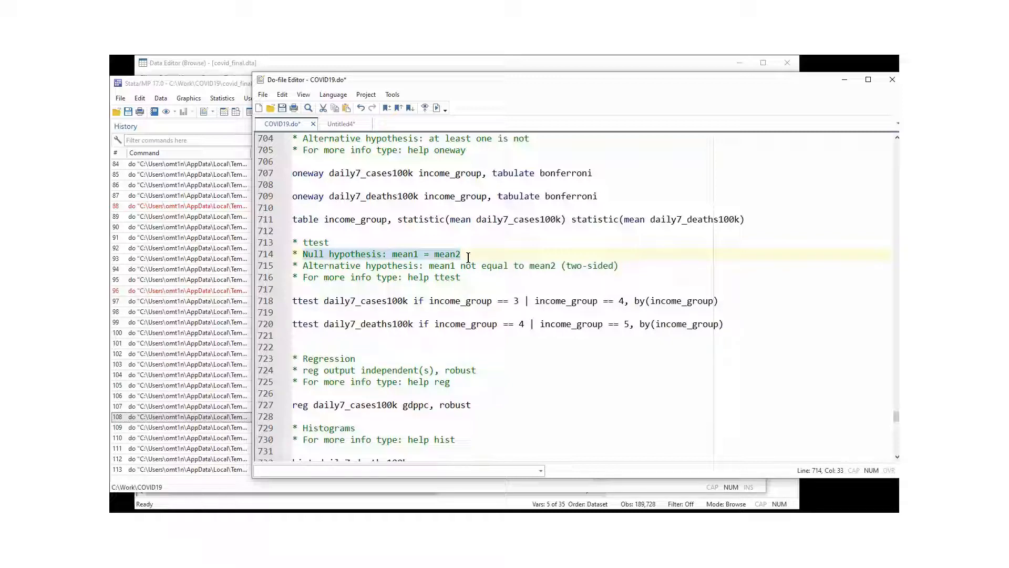
{"action": "double_click", "coordinate": [307, 302]}
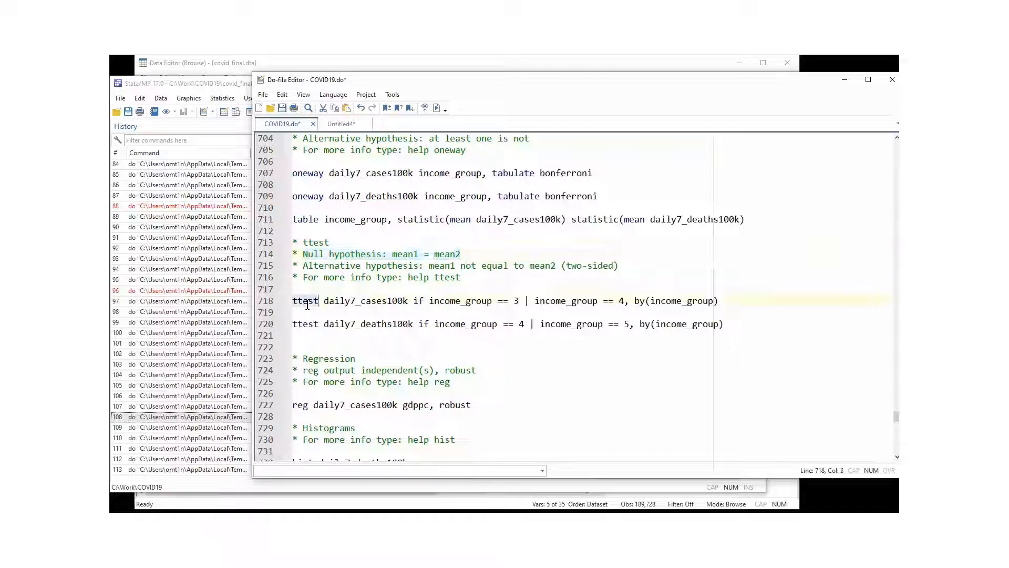
{"action": "left_click", "coordinate": [334, 303]}
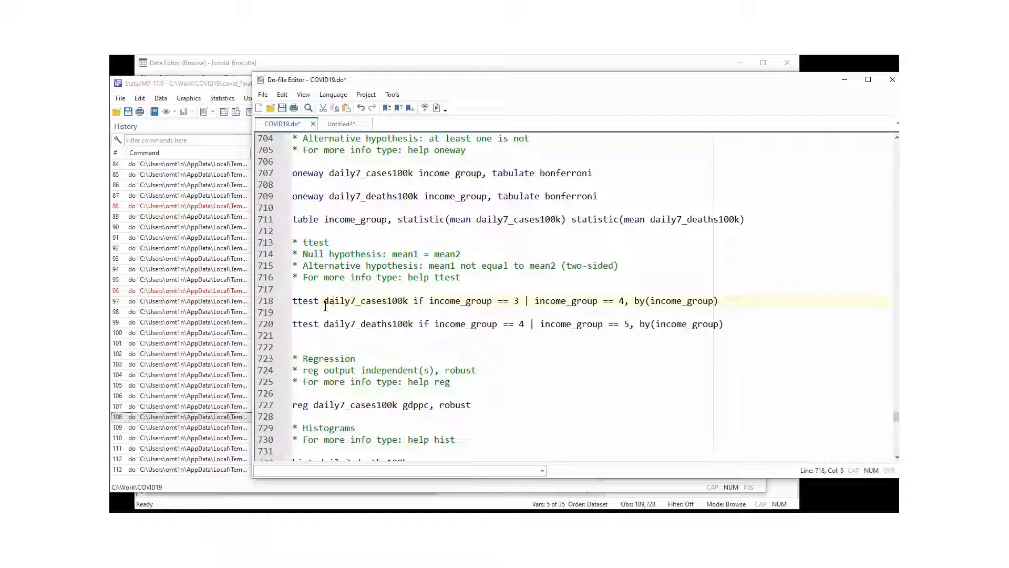
{"action": "left_click_drag", "start_coordinate": [394, 305], "coordinate": [408, 302]}
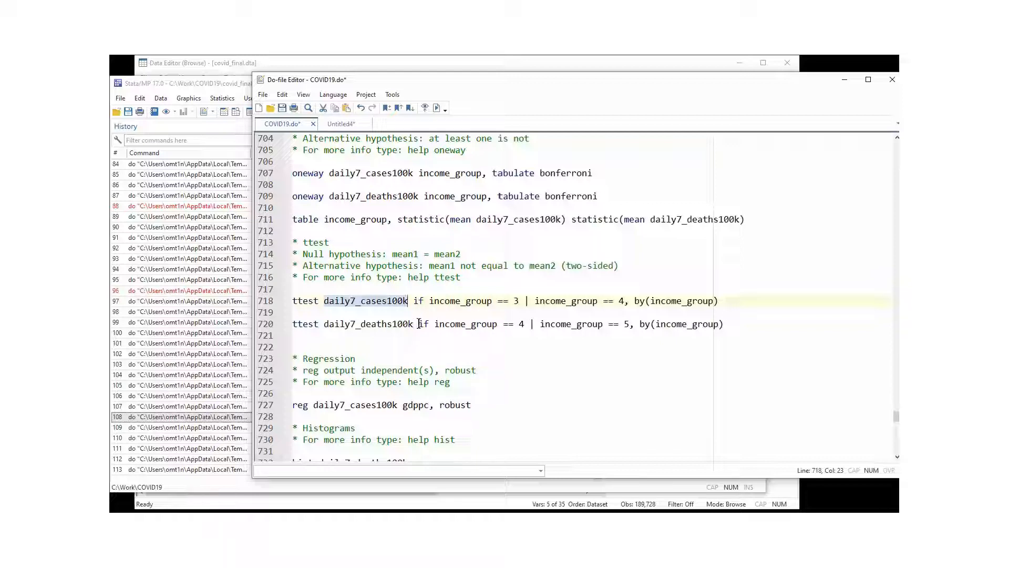
{"action": "left_click", "coordinate": [417, 300]}
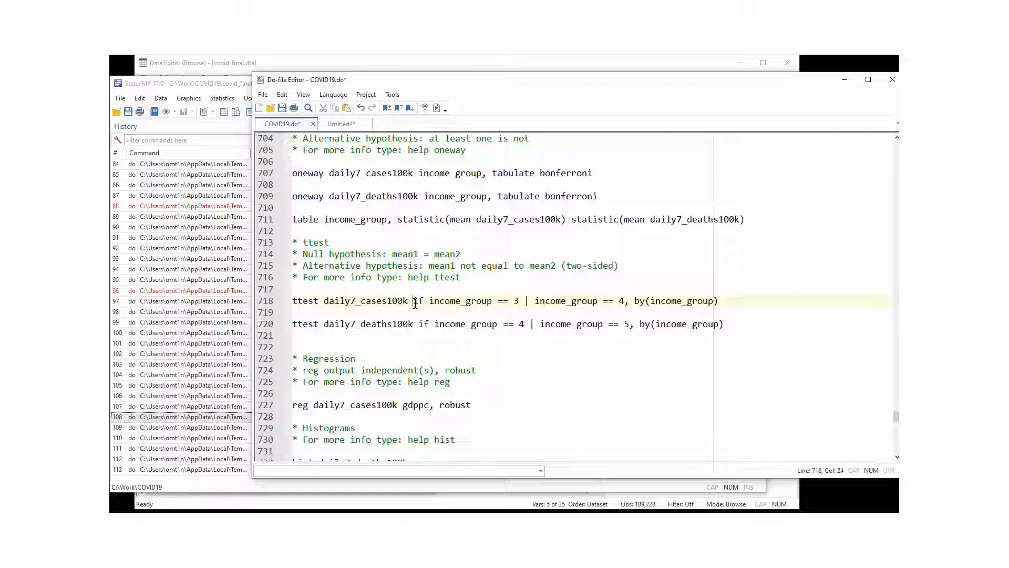
{"action": "left_click_drag", "start_coordinate": [414, 302], "coordinate": [428, 302]}
{"action": "left_click", "coordinate": [429, 304]}
{"action": "double_click", "coordinate": [516, 300]}
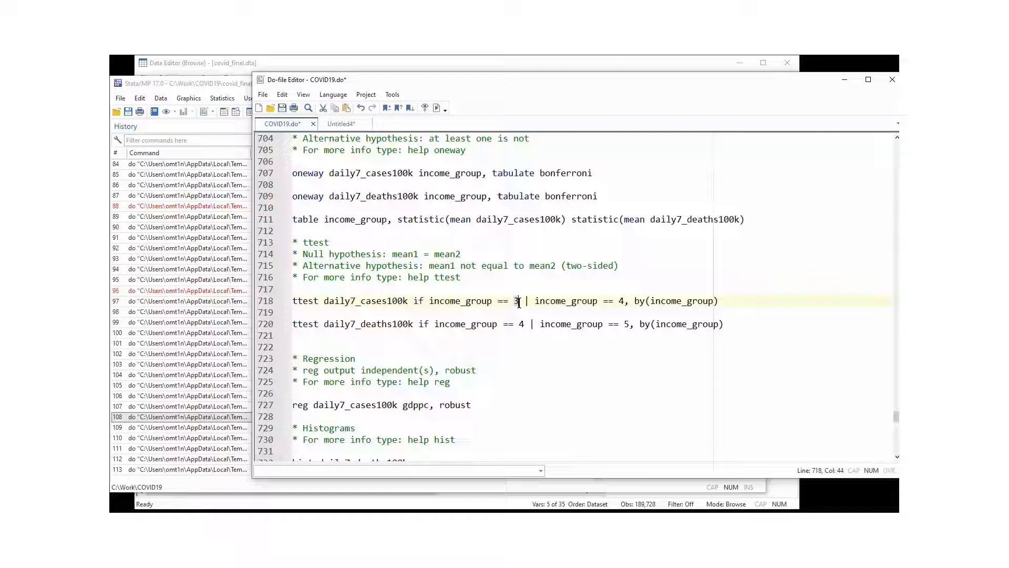
{"action": "double_click", "coordinate": [621, 300]}
{"action": "left_click_drag", "start_coordinate": [429, 301], "coordinate": [625, 302]}
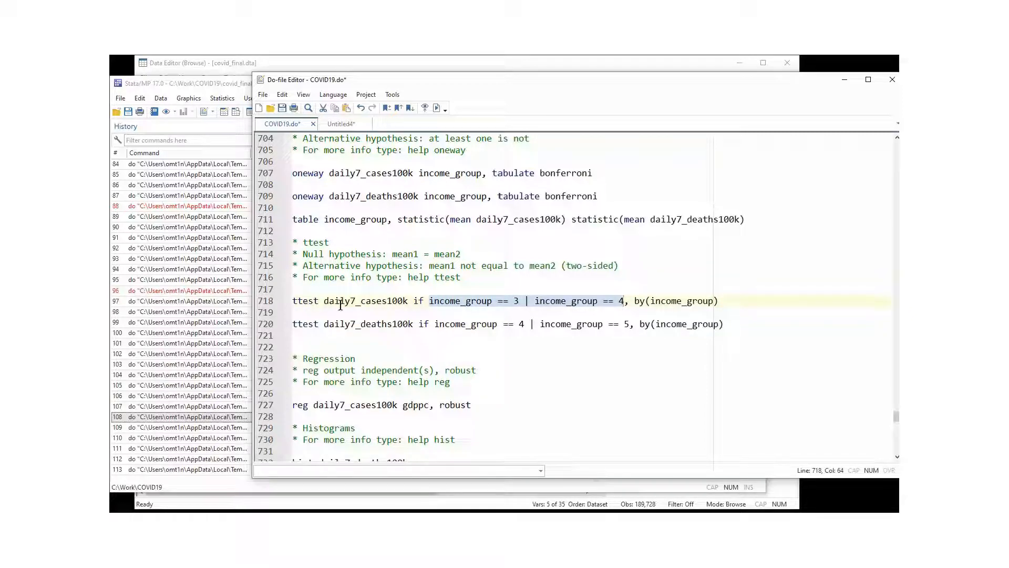
{"action": "left_click_drag", "start_coordinate": [413, 302], "coordinate": [623, 300]}
{"action": "left_click", "coordinate": [475, 301]}
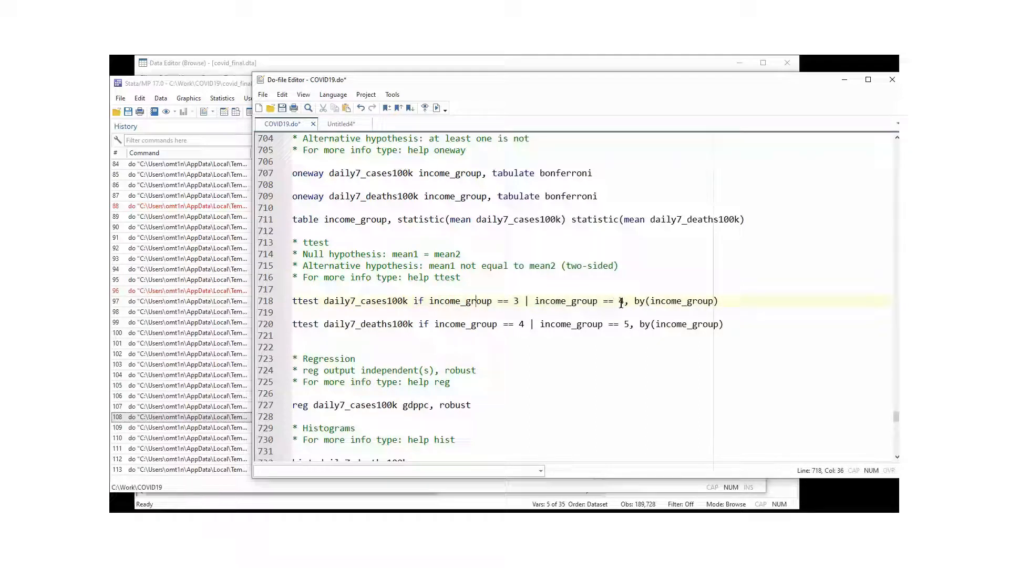
{"action": "left_click", "coordinate": [649, 302]}
{"action": "left_click_drag", "start_coordinate": [650, 303], "coordinate": [713, 303]}
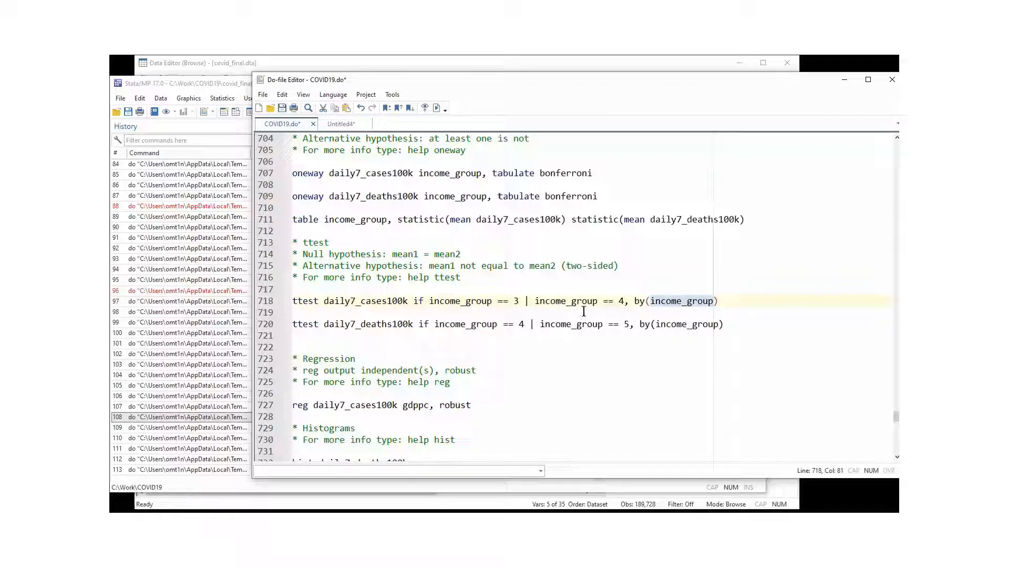
{"action": "left_click", "coordinate": [256, 305]}
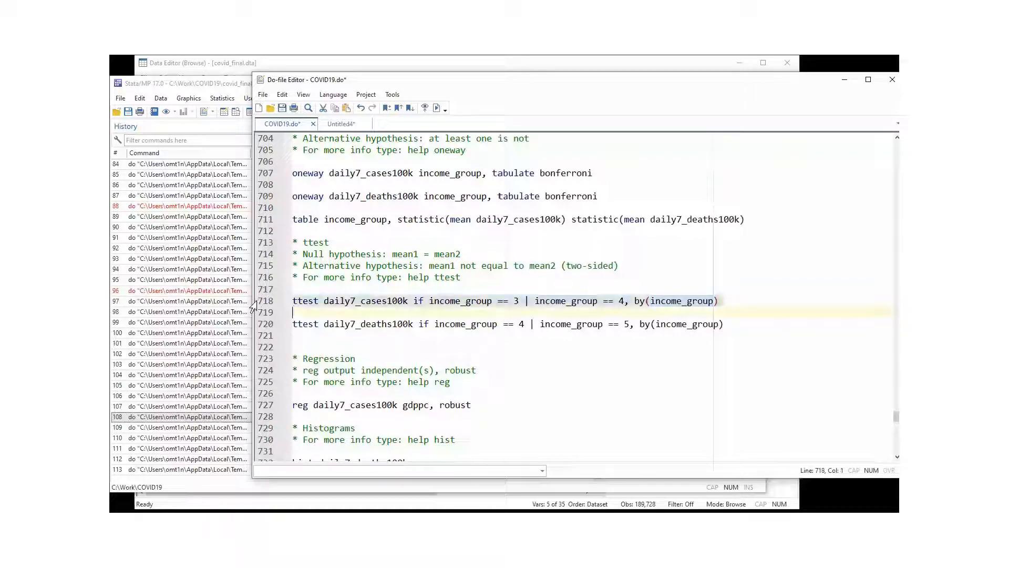
Run the line 718 cases t-test for income groups 3 and 4 (t = 5.5568, p = 0.0000).
{"action": "left_click", "coordinate": [436, 108]}
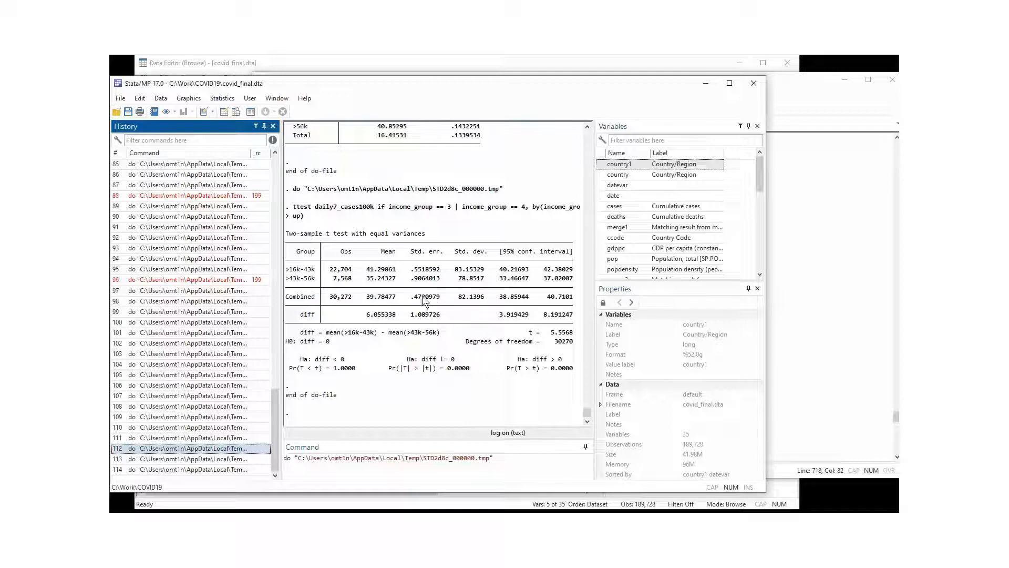
{"action": "left_click_drag", "start_coordinate": [297, 332], "coordinate": [439, 336]}
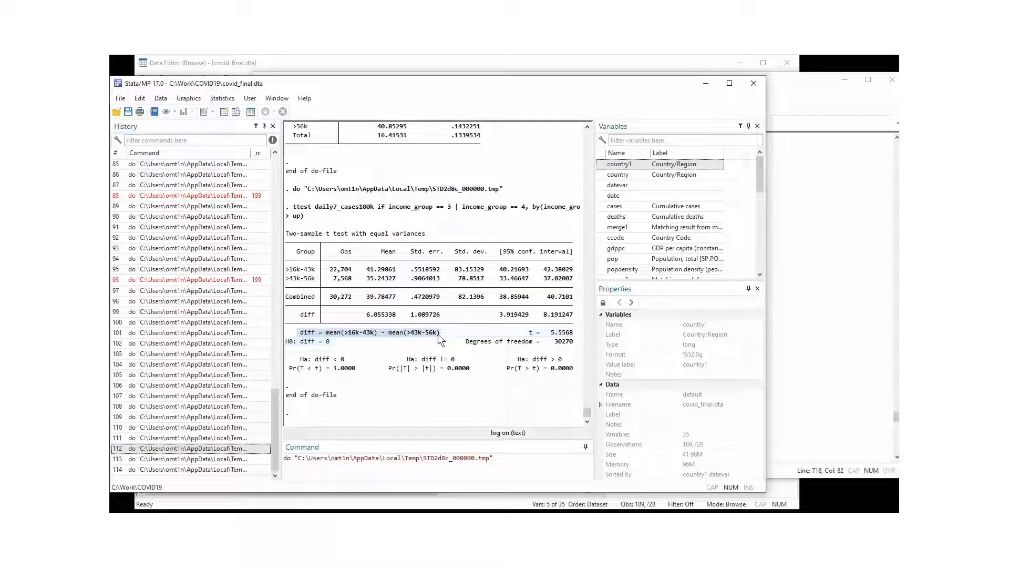
{"action": "left_click", "coordinate": [413, 354]}
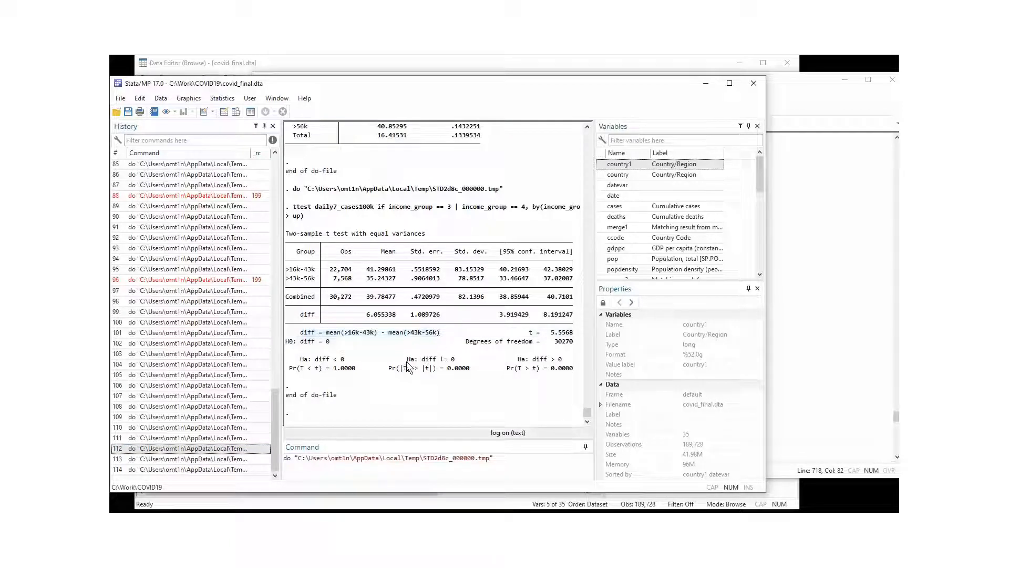
{"action": "left_click_drag", "start_coordinate": [405, 361], "coordinate": [469, 371]}
Run the line 720 deaths t-test for groups 4 and 5: difference .0092638, p = 0.0145.
{"action": "left_click", "coordinate": [807, 235]}
{"action": "left_click", "coordinate": [274, 331]}
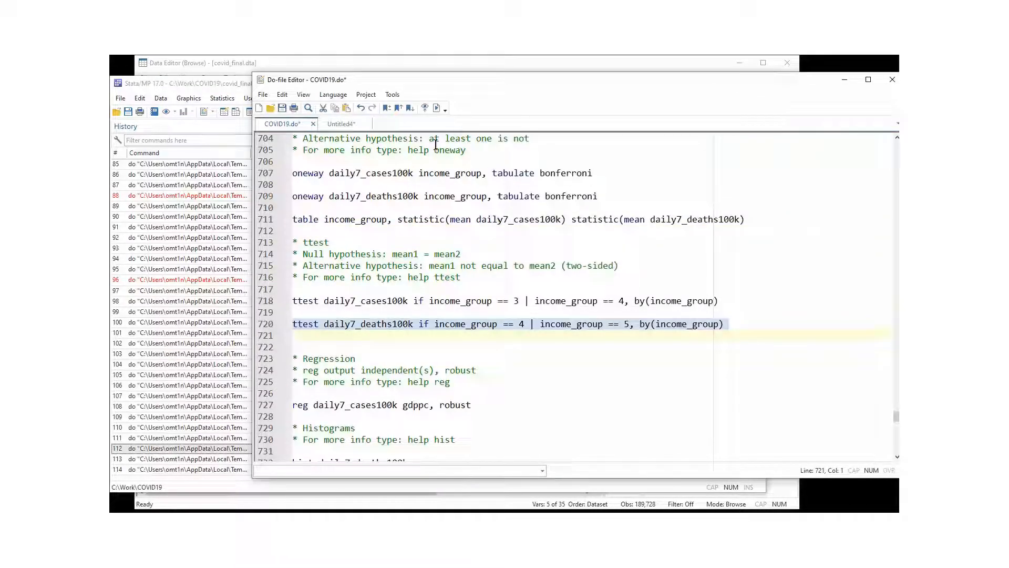
{"action": "left_click", "coordinate": [435, 109]}
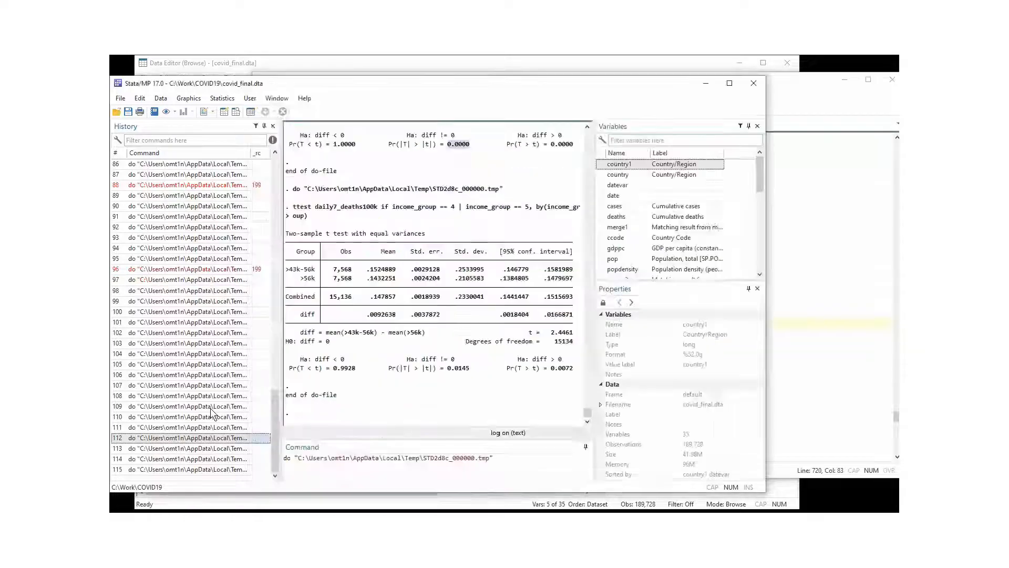
{"action": "left_click", "coordinate": [450, 368]}
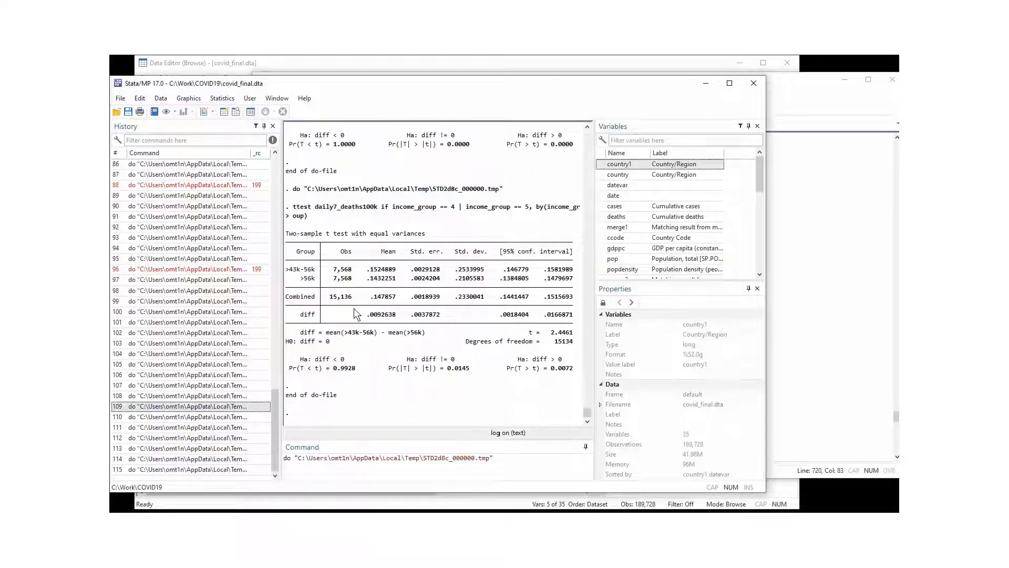
{"action": "left_click_drag", "start_coordinate": [366, 315], "coordinate": [401, 319]}
{"action": "left_click_drag", "start_coordinate": [437, 361], "coordinate": [466, 369]}
{"action": "left_click", "coordinate": [466, 369]}
{"action": "left_click", "coordinate": [777, 96]}
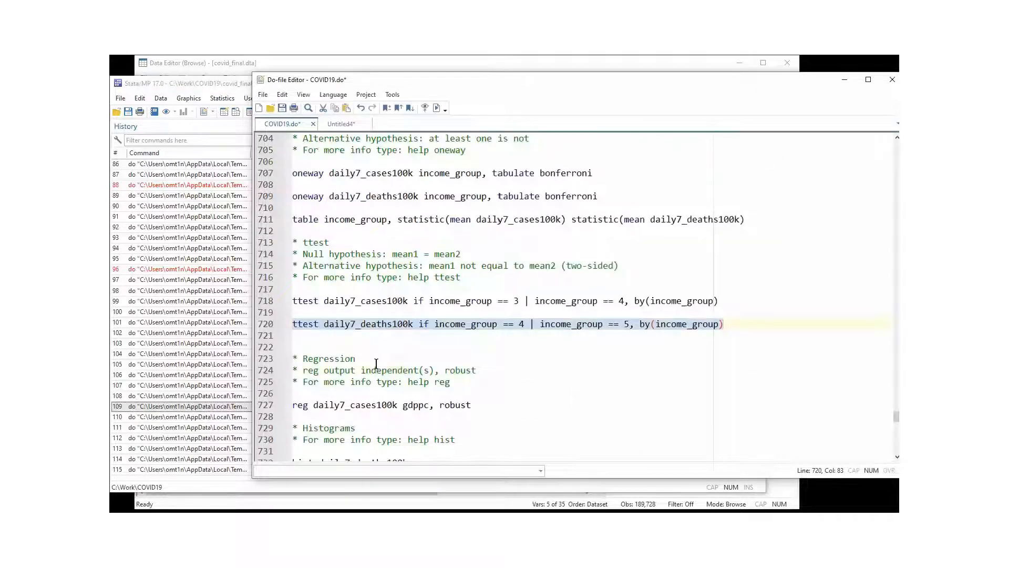
{"action": "left_click", "coordinate": [376, 369]}
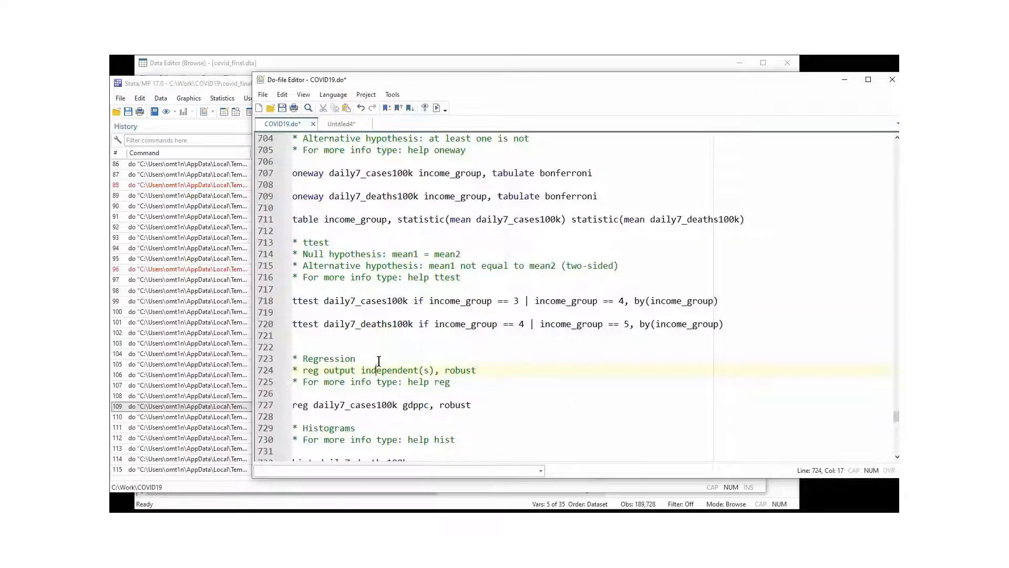
{"action": "scroll", "coordinate": [379, 360], "scroll_direction": "down", "scroll_amount": 4}
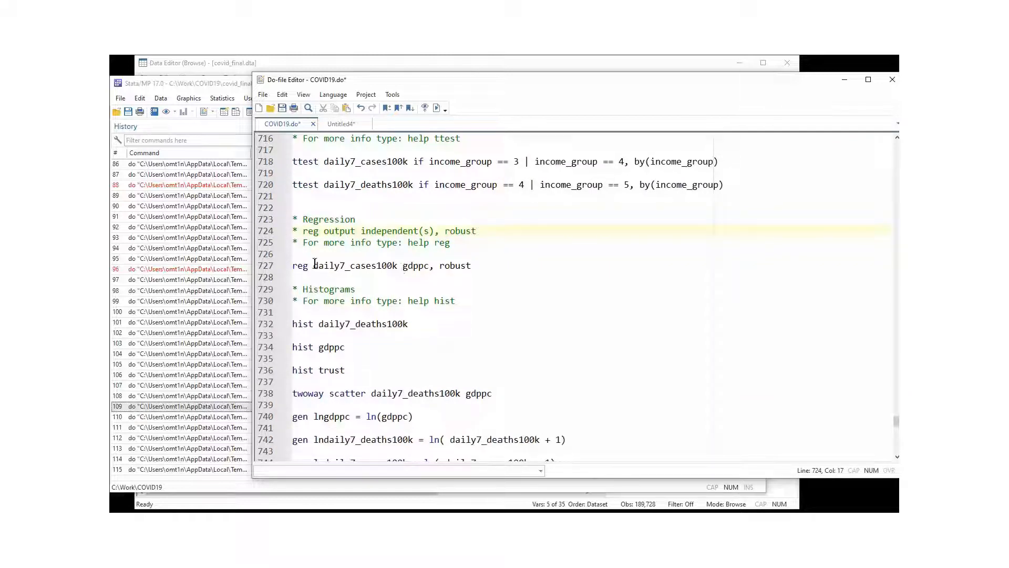
{"action": "double_click", "coordinate": [303, 268]}
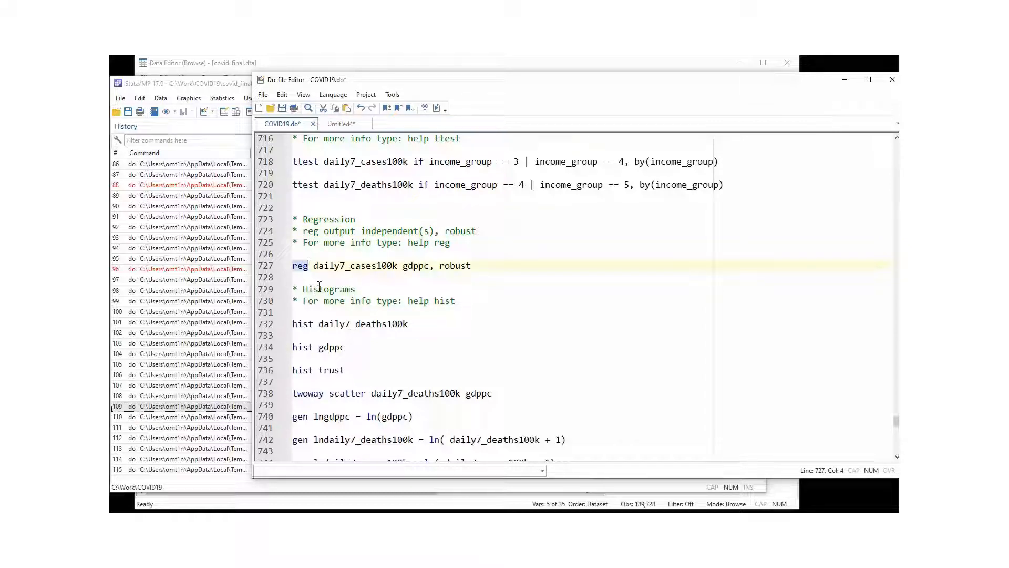
{"action": "left_click", "coordinate": [318, 266]}
{"action": "left_click_drag", "start_coordinate": [318, 267], "coordinate": [390, 267]}
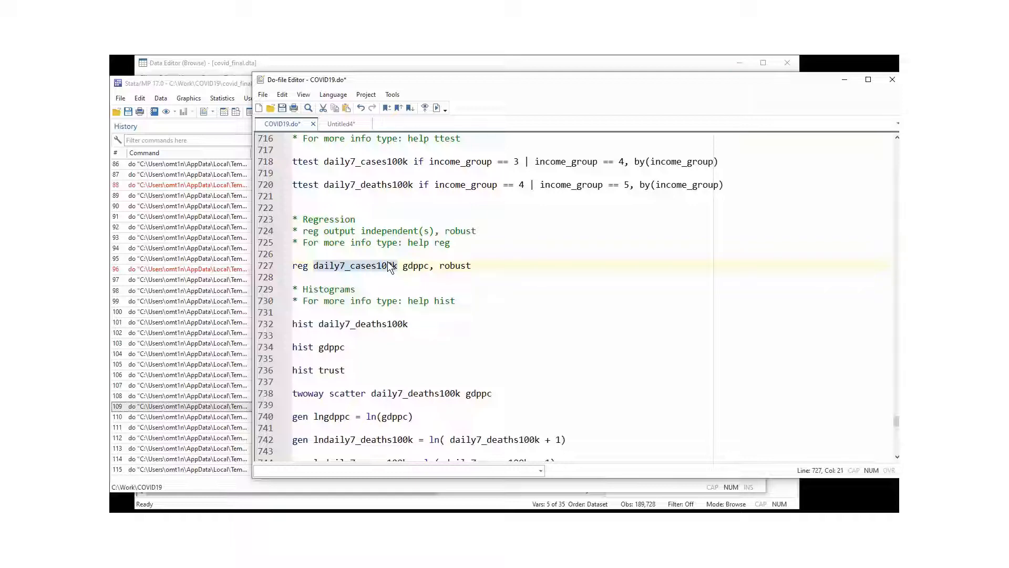
{"action": "double_click", "coordinate": [414, 266]}
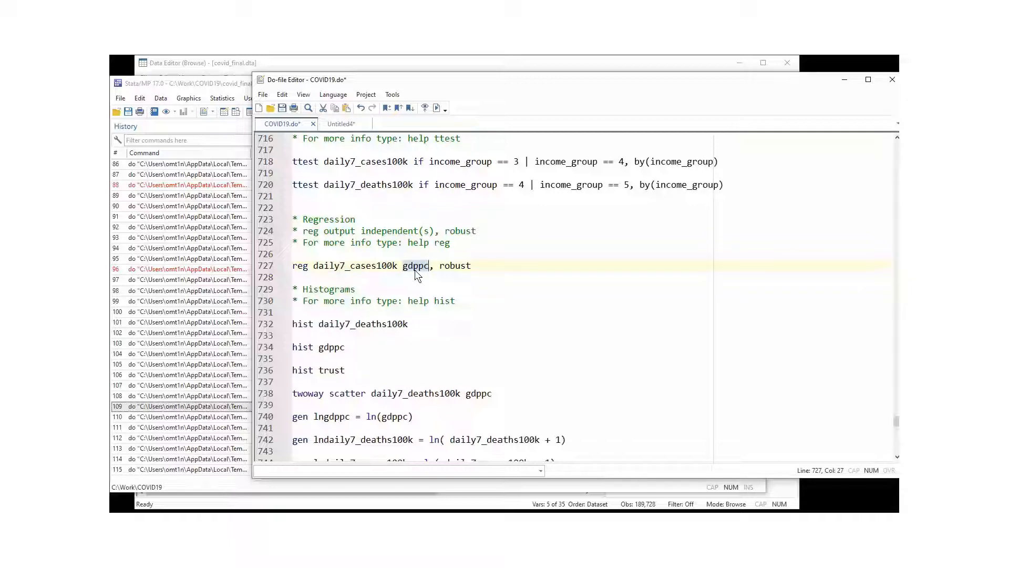
{"action": "left_click", "coordinate": [431, 268]}
{"action": "double_click", "coordinate": [442, 267]}
{"action": "left_click", "coordinate": [391, 284]}
{"action": "left_click", "coordinate": [266, 270]}
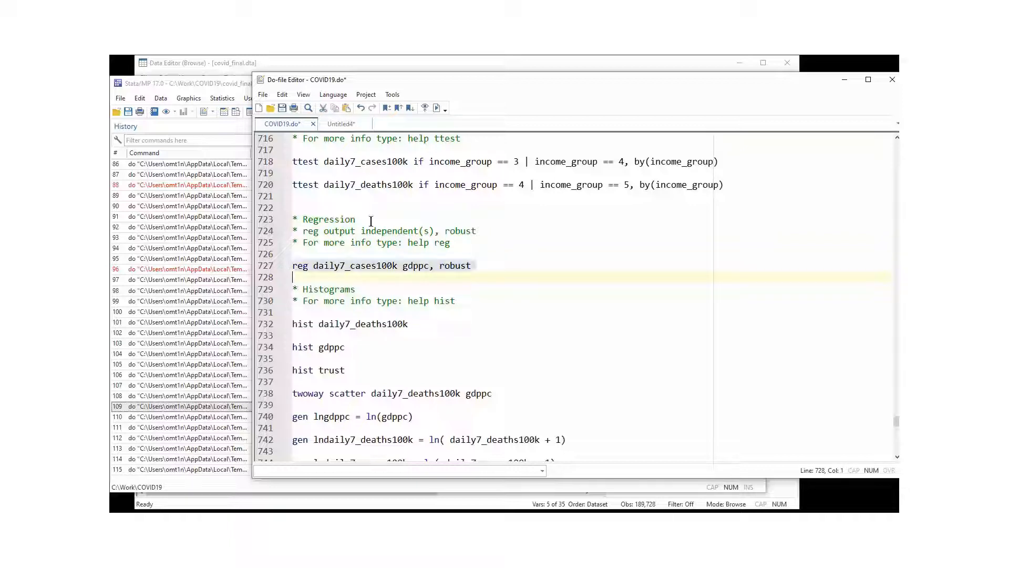
Run the line 727 robust regression; check N 160,820, F 4276.25, R-squared 0.0567, Root MSE 48.363.
{"action": "left_click", "coordinate": [437, 108]}
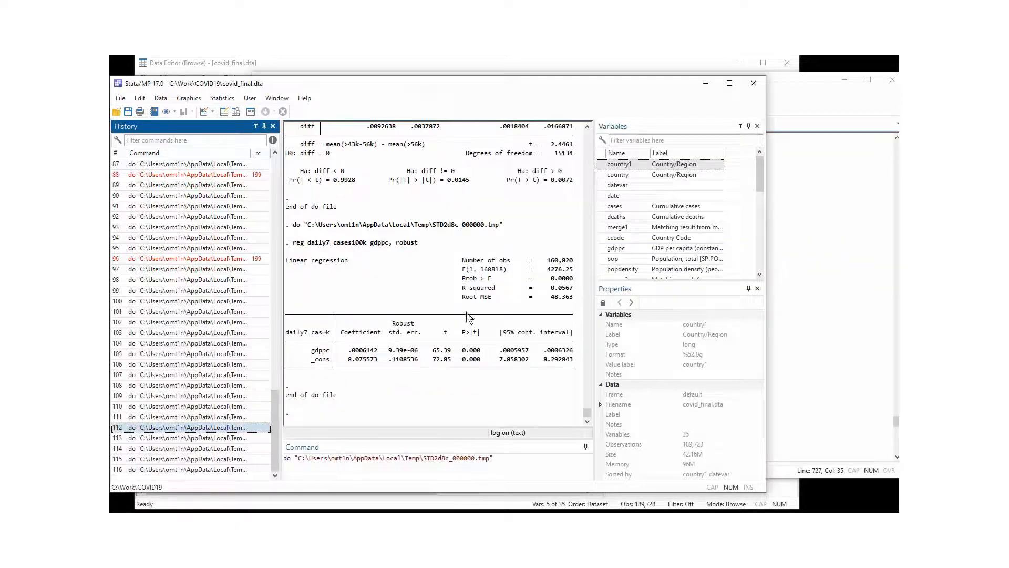
{"action": "left_click_drag", "start_coordinate": [463, 259], "coordinate": [570, 259]}
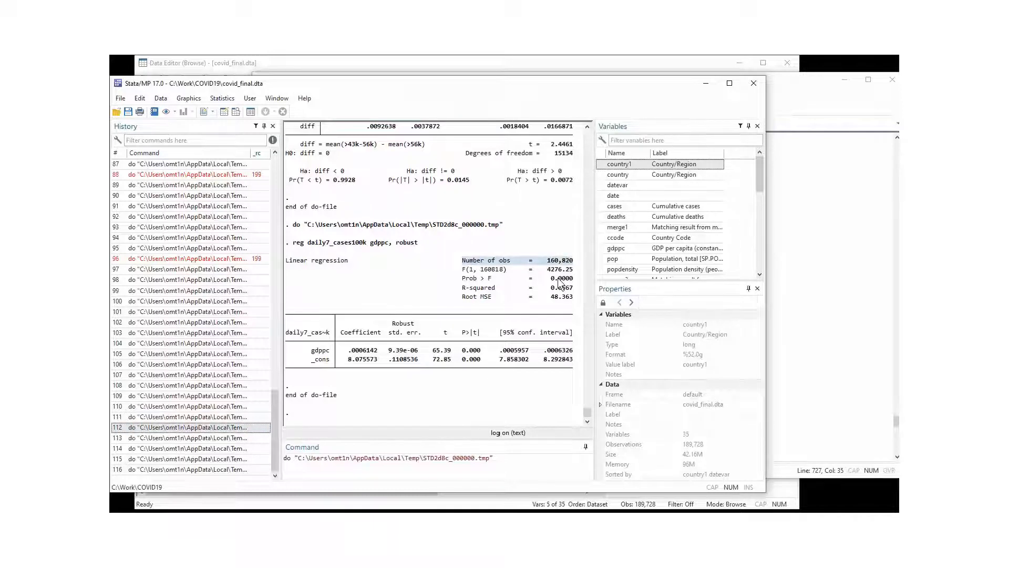
{"action": "left_click", "coordinate": [558, 277]}
{"action": "left_click_drag", "start_coordinate": [466, 269], "coordinate": [558, 267]}
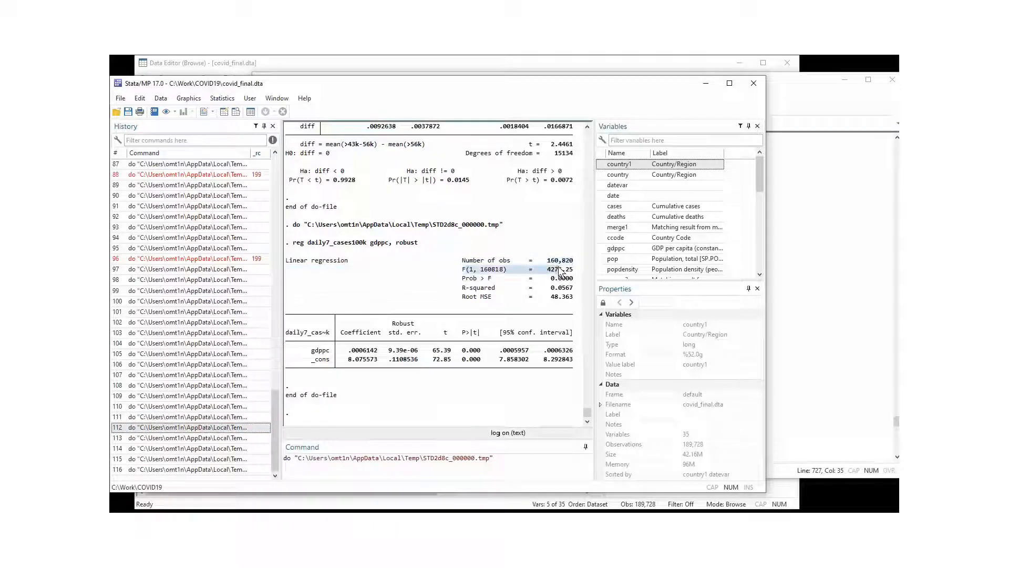
{"action": "left_click_drag", "start_coordinate": [481, 279], "coordinate": [577, 282]}
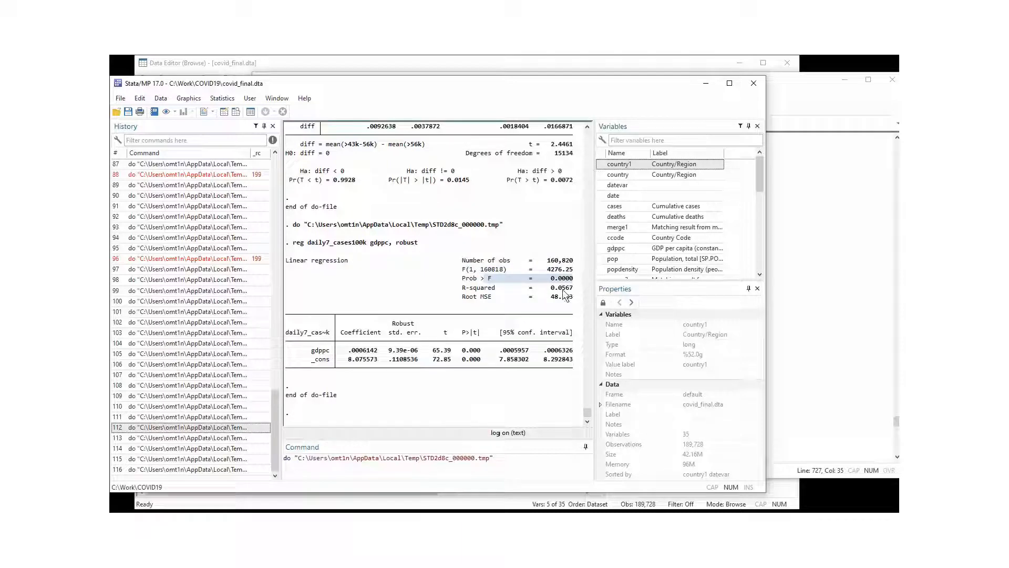
{"action": "left_click", "coordinate": [484, 298]}
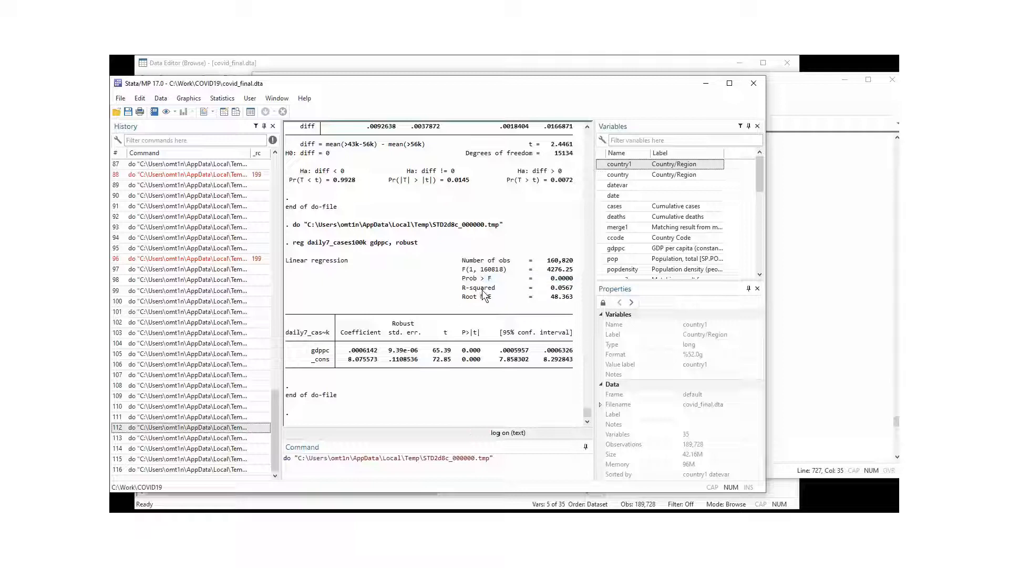
{"action": "left_click_drag", "start_coordinate": [483, 293], "coordinate": [570, 292]}
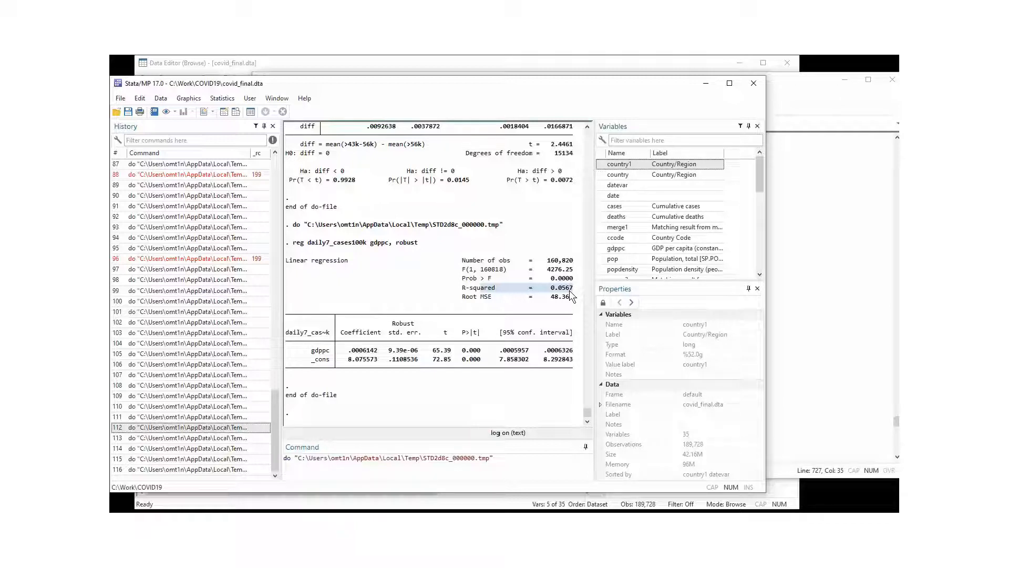
{"action": "left_click", "coordinate": [460, 294]}
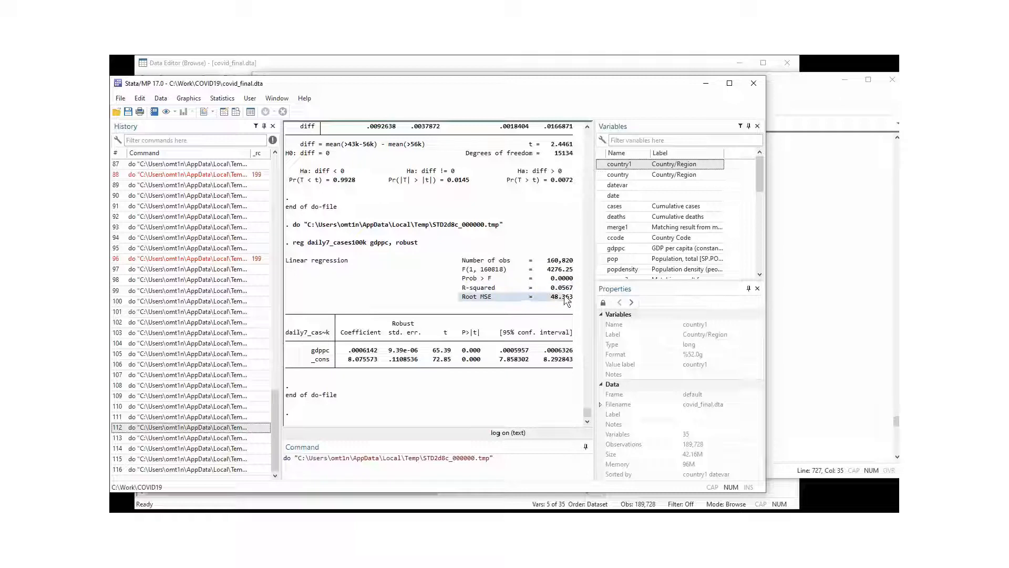
{"action": "left_click_drag", "start_coordinate": [565, 298], "coordinate": [571, 299]}
{"action": "left_click", "coordinate": [508, 359]}
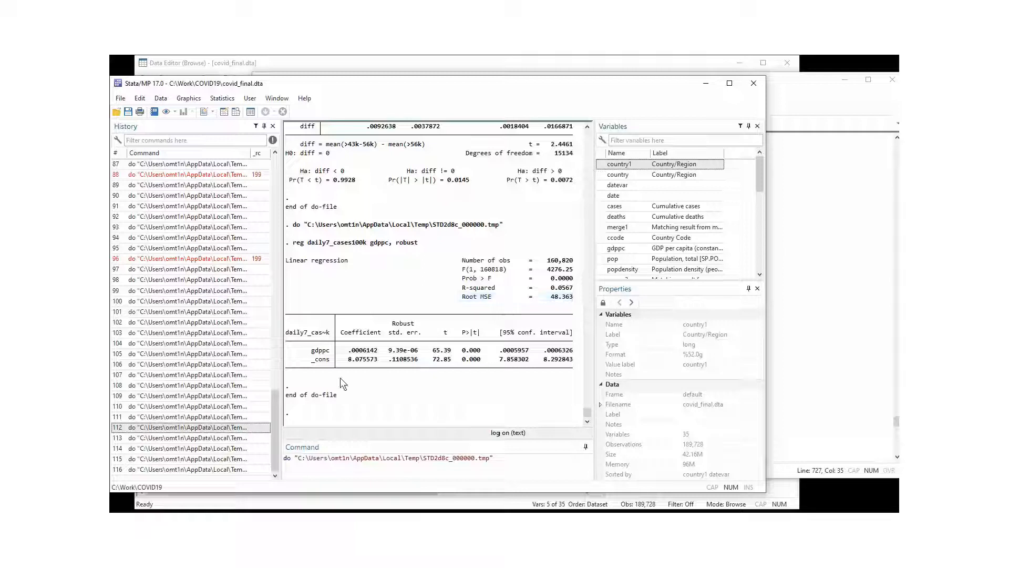
{"action": "left_click_drag", "start_coordinate": [308, 352], "coordinate": [549, 353]}
{"action": "left_click", "coordinate": [419, 362]}
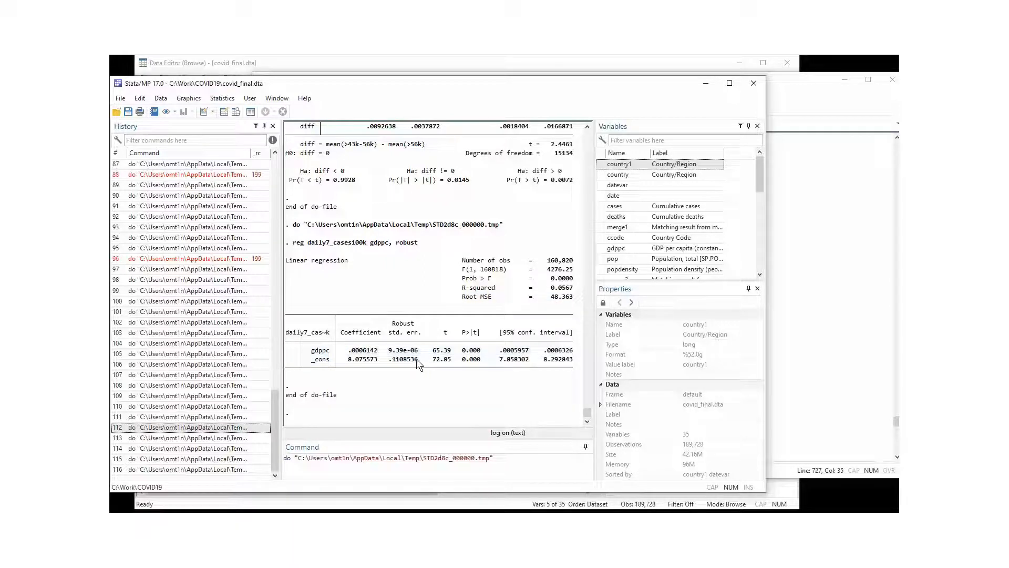
{"action": "double_click", "coordinate": [472, 351]}
{"action": "left_click_drag", "start_coordinate": [348, 351], "coordinate": [376, 347]}
{"action": "left_click", "coordinate": [465, 355]}
{"action": "left_click_drag", "start_coordinate": [495, 350], "coordinate": [542, 353]}
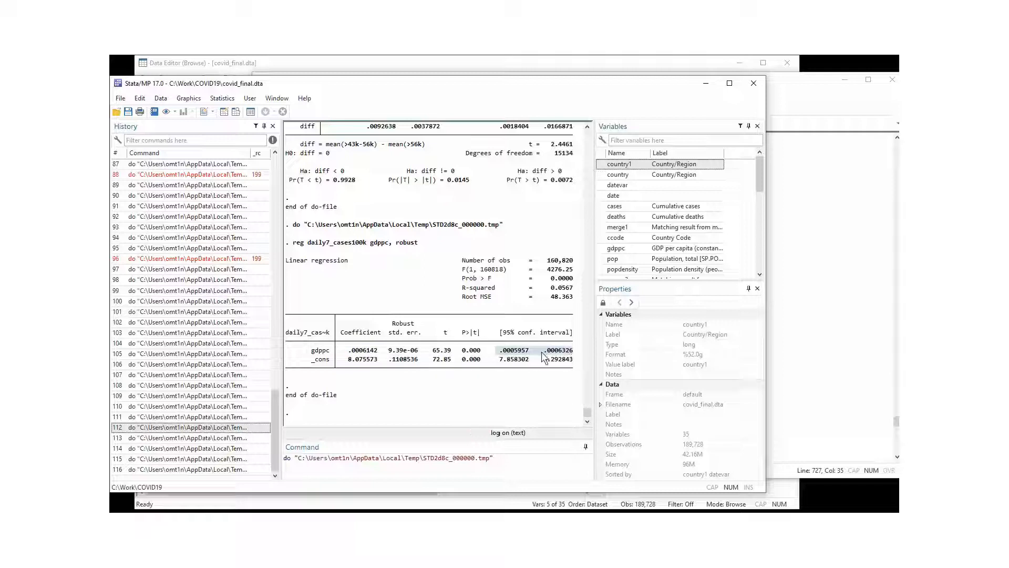
{"action": "left_click", "coordinate": [446, 351]}
{"action": "double_click", "coordinate": [434, 351]}
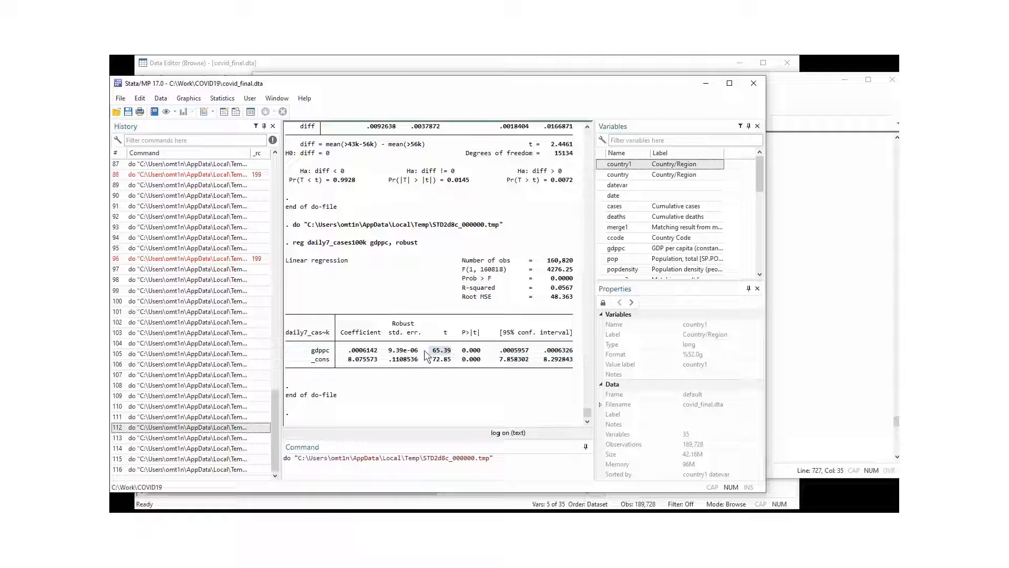
{"action": "double_click", "coordinate": [371, 351]}
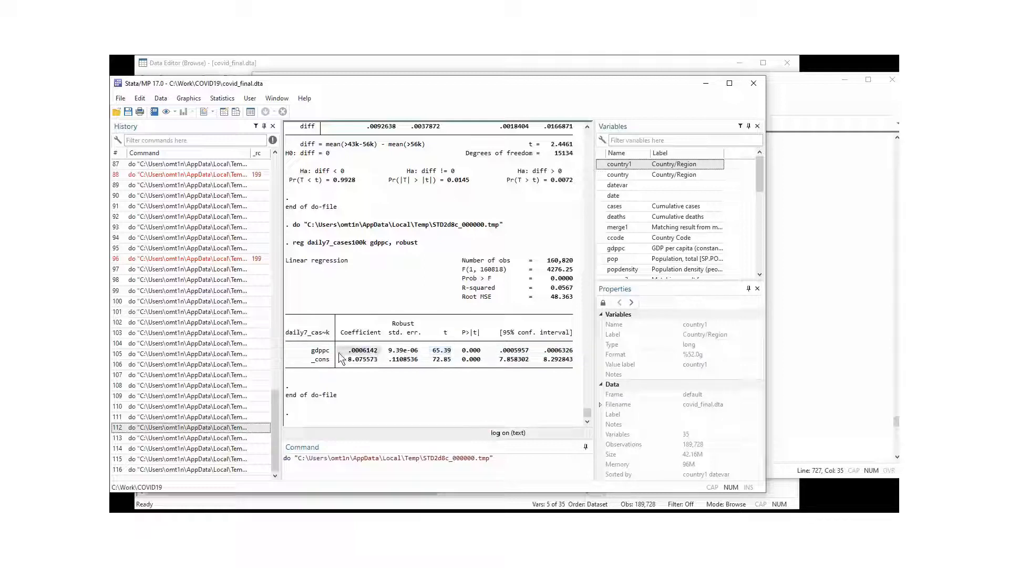
{"action": "double_click", "coordinate": [410, 351]}
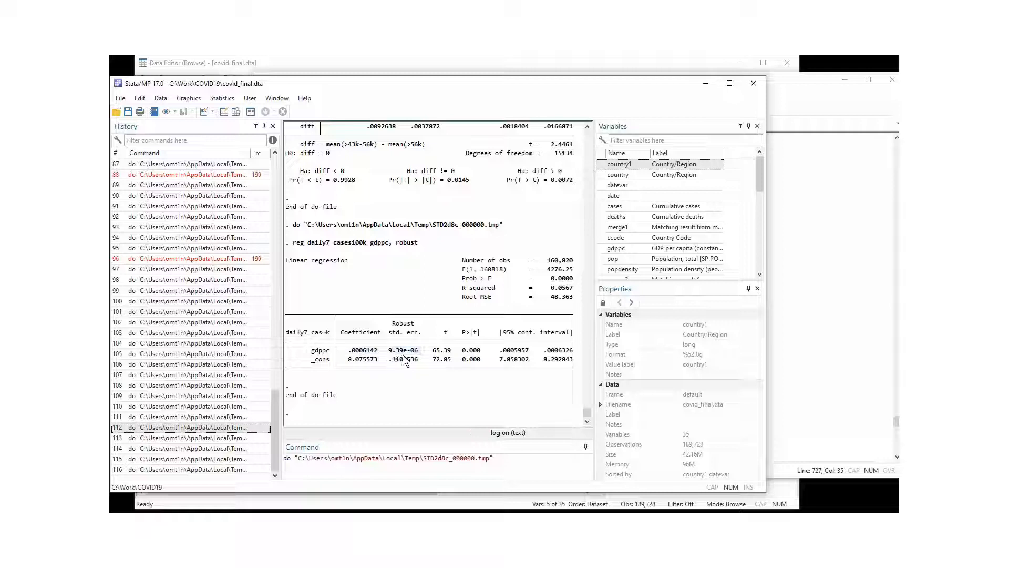
{"action": "double_click", "coordinate": [442, 351]}
{"action": "left_click_drag", "start_coordinate": [483, 348], "coordinate": [477, 344]}
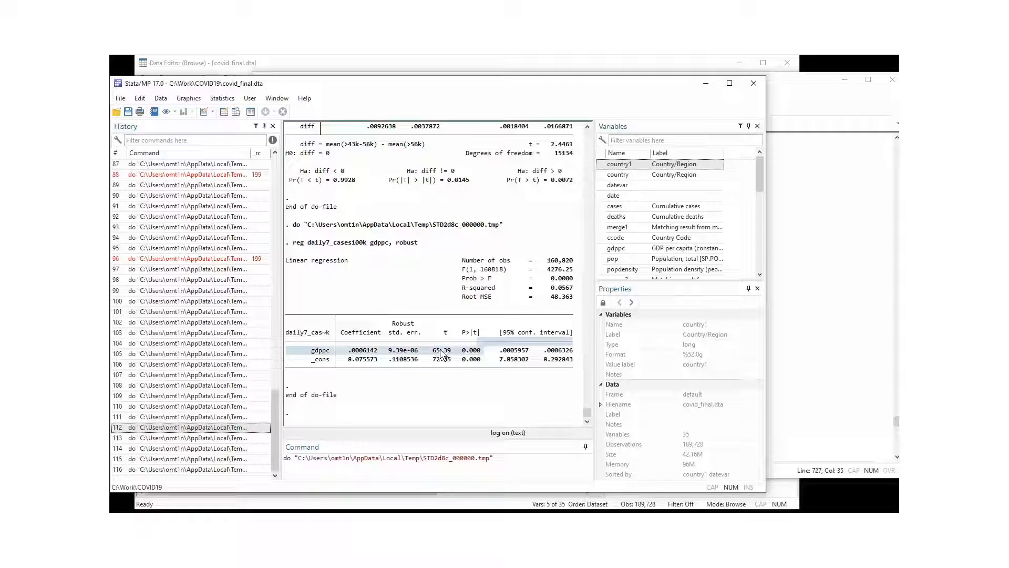
{"action": "left_click", "coordinate": [350, 353]}
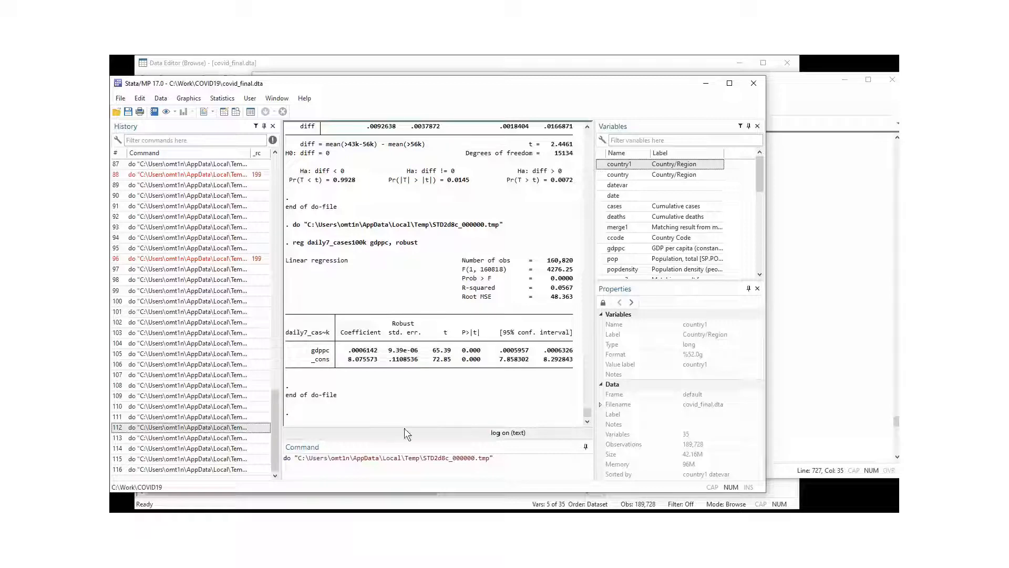
Scroll to the Histograms section and select the line 732 'hist daily7_deaths100k' command.
{"action": "left_click", "coordinate": [781, 100]}
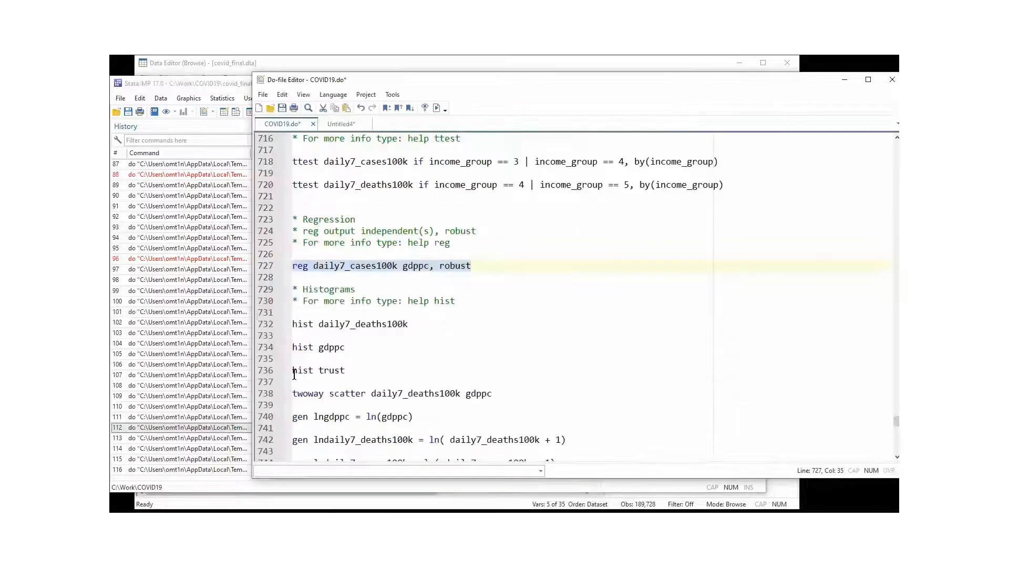
{"action": "left_click", "coordinate": [333, 347]}
{"action": "scroll", "coordinate": [333, 347], "scroll_direction": "down", "scroll_amount": 2}
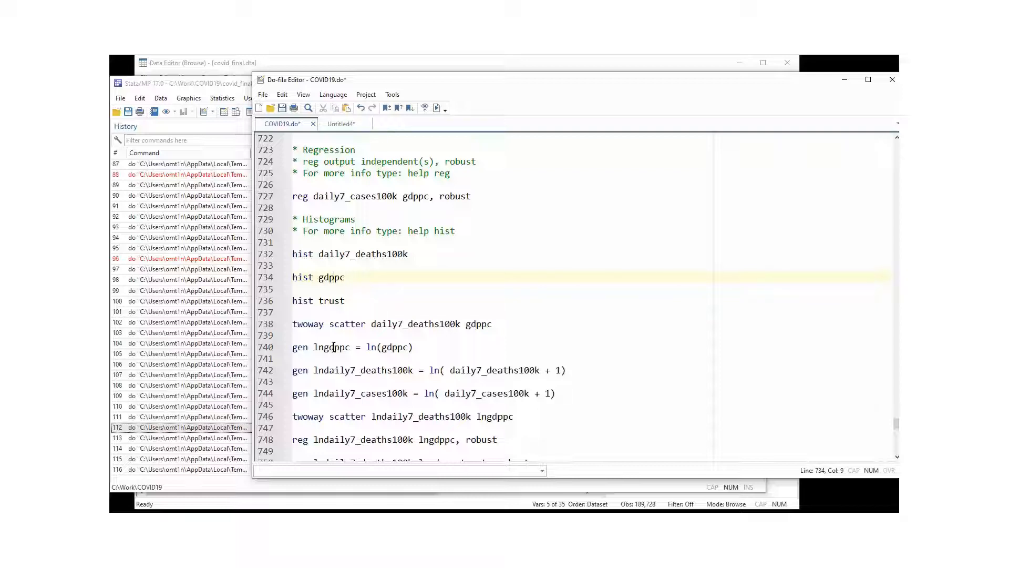
{"action": "left_click", "coordinate": [340, 255]}
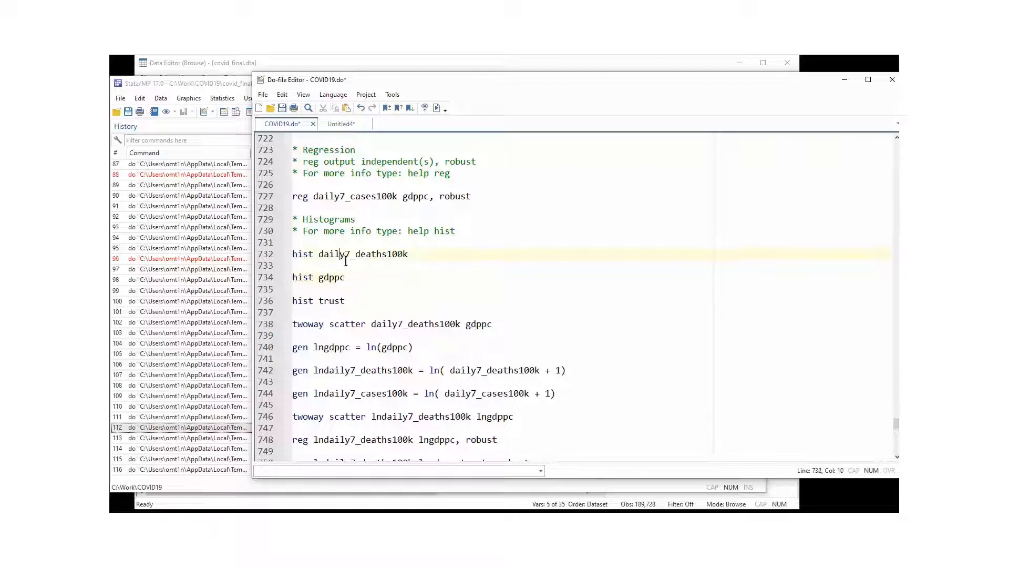
{"action": "left_click_drag", "start_coordinate": [413, 258], "coordinate": [317, 257]}
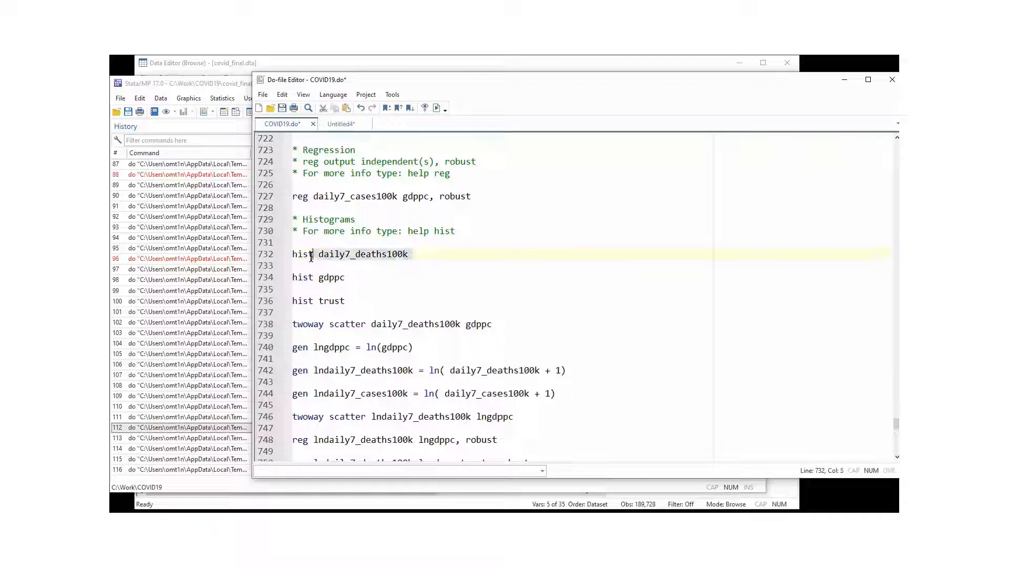
{"action": "left_click", "coordinate": [308, 266]}
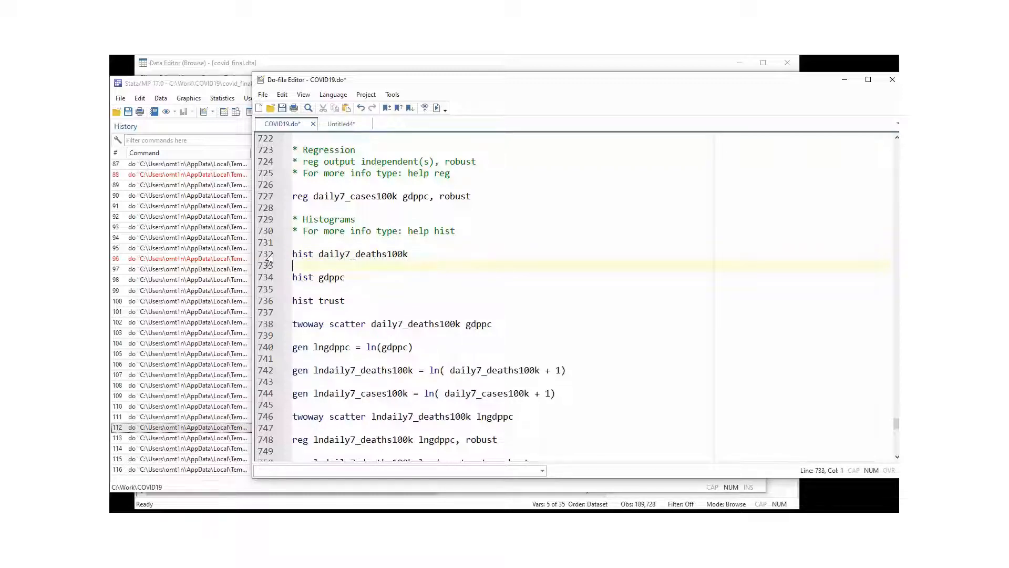
{"action": "double_click", "coordinate": [299, 255]}
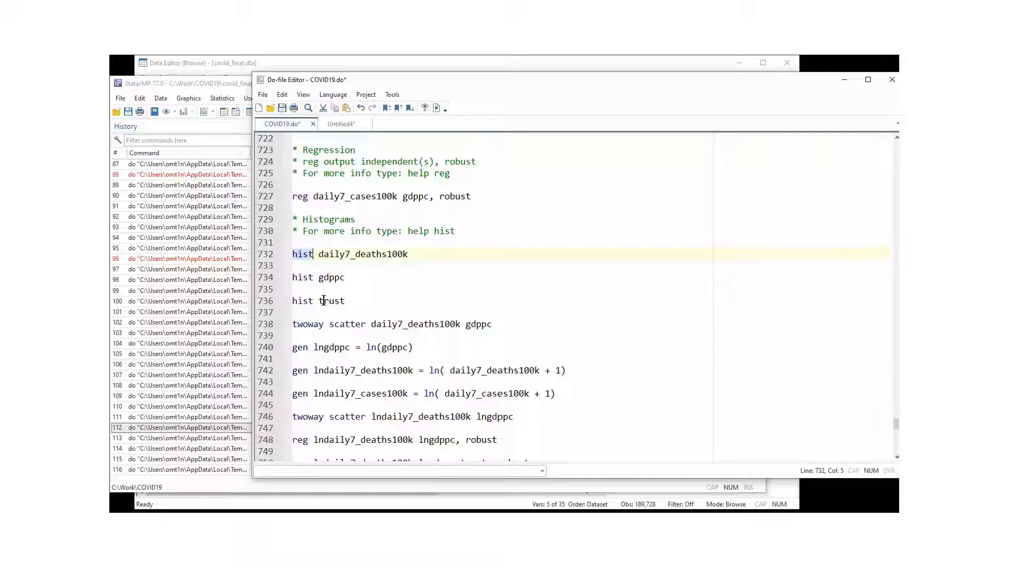
{"action": "left_click", "coordinate": [339, 269]}
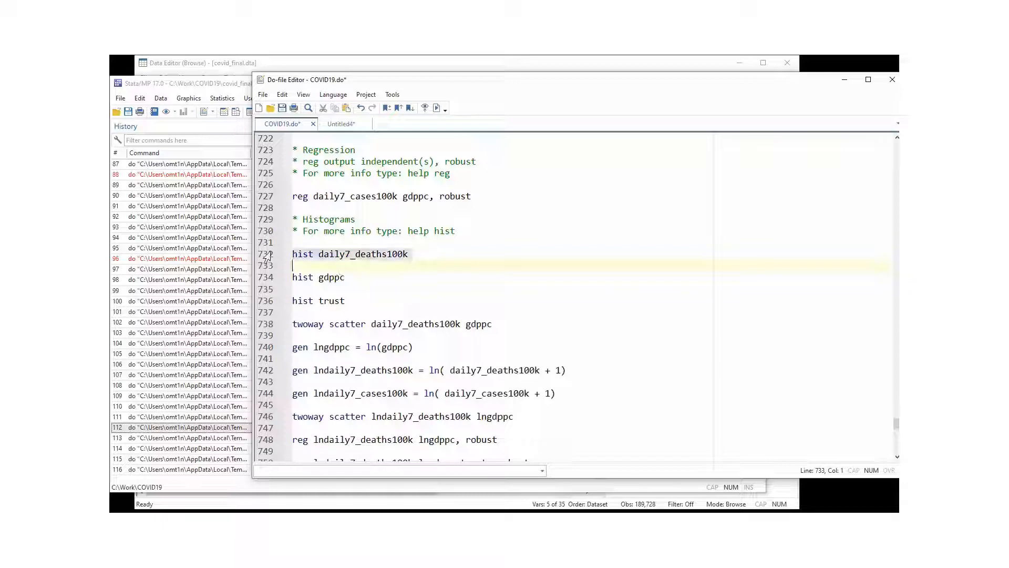
{"action": "key", "text": "shift+Up"}
Draw histograms of daily7_deaths100k, gdppc and trust from lines 732, 734 and 736.
{"action": "left_click", "coordinate": [437, 108]}
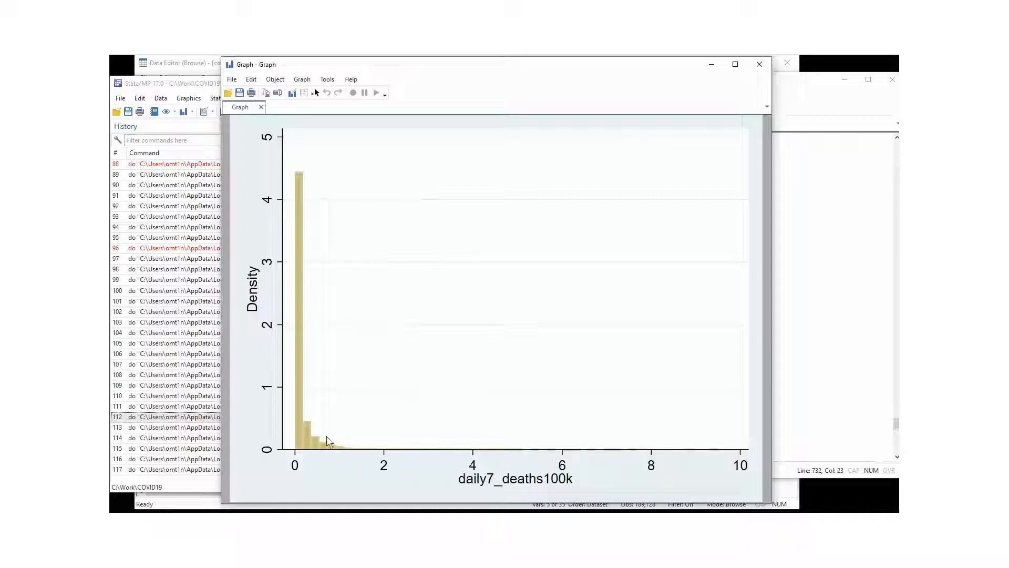
{"action": "left_click", "coordinate": [759, 64]}
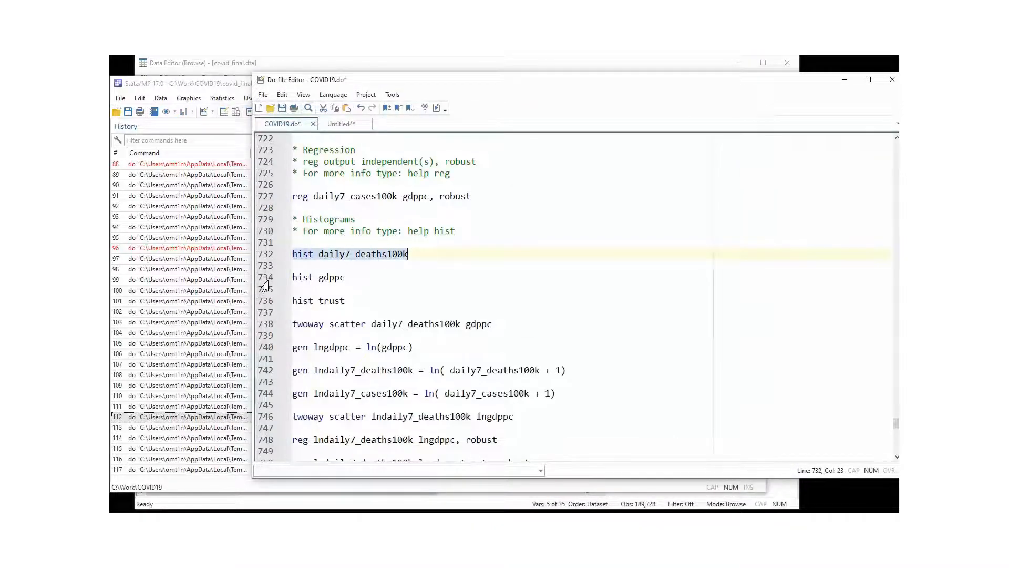
{"action": "left_click", "coordinate": [265, 278]}
{"action": "left_click", "coordinate": [437, 108]}
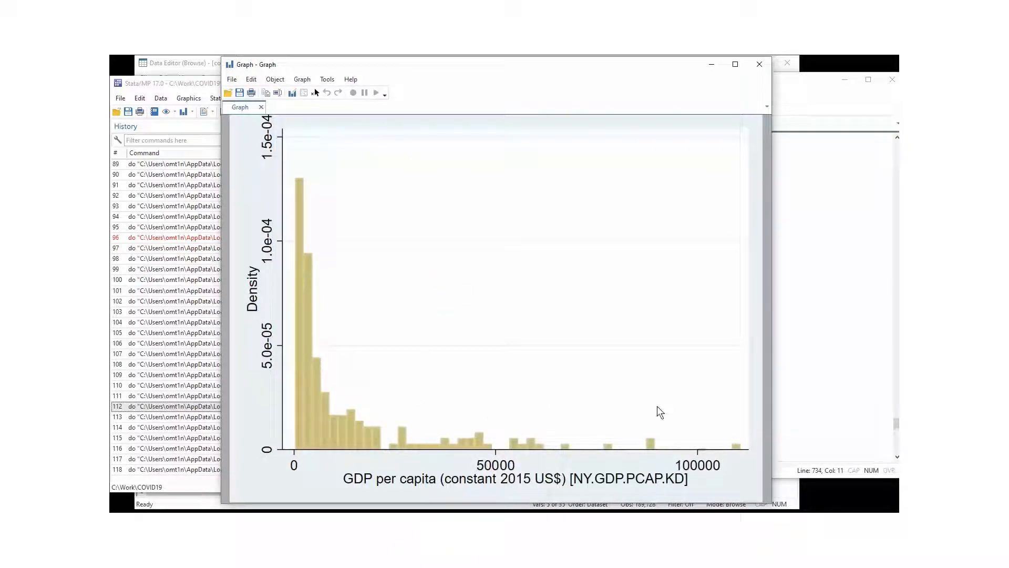
{"action": "left_click", "coordinate": [760, 64]}
{"action": "left_click", "coordinate": [343, 324]}
{"action": "left_click", "coordinate": [264, 301]}
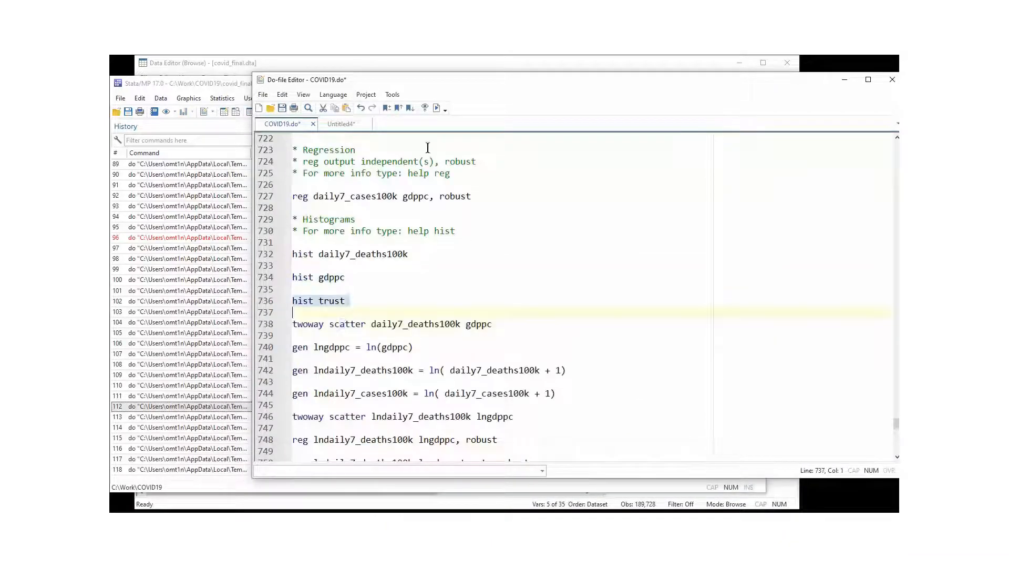
{"action": "left_click", "coordinate": [437, 107]}
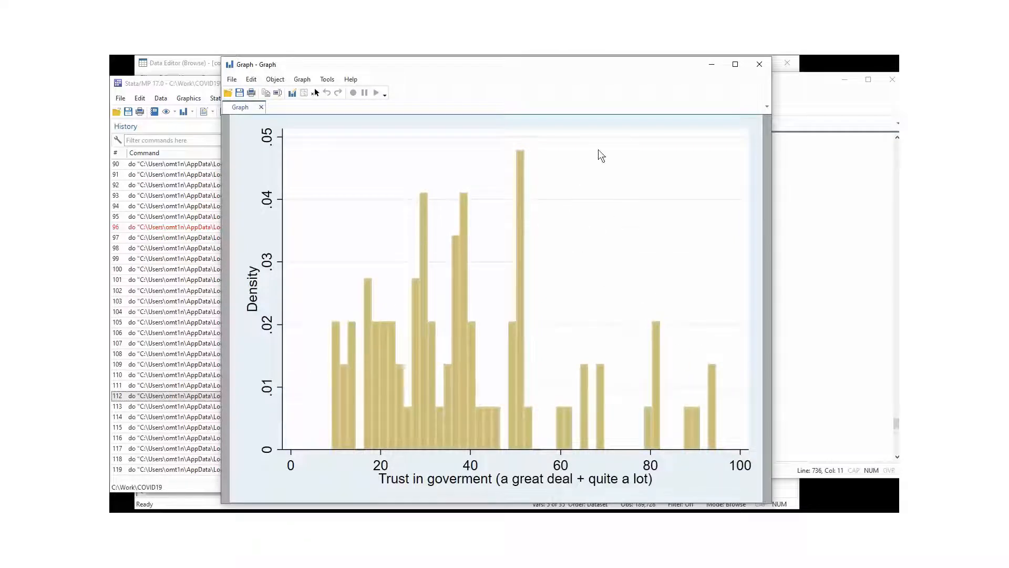
Run 'twoway scatter daily7_deaths100k gdppc' from line 738 and close the graph windows.
{"action": "left_click", "coordinate": [759, 64]}
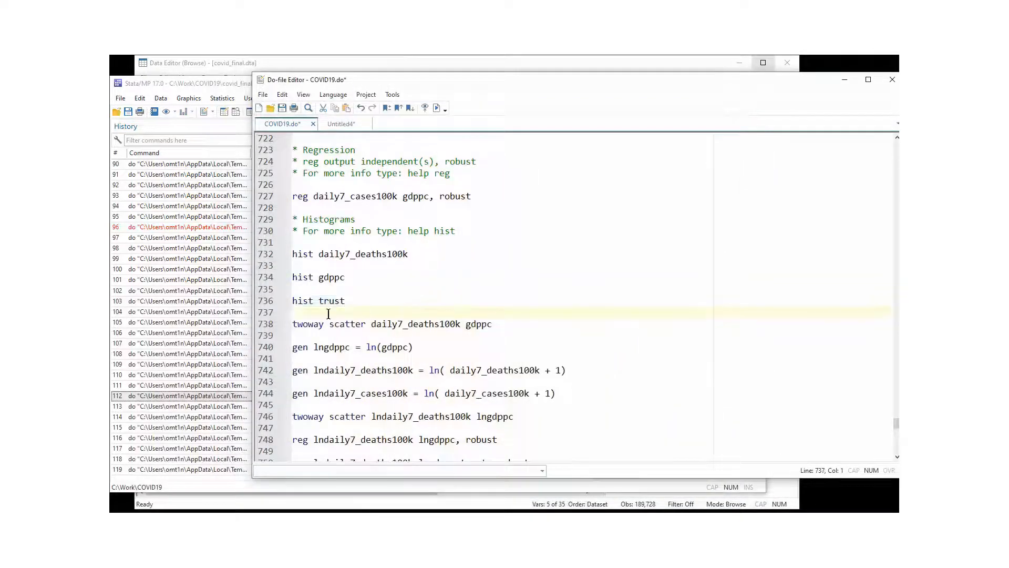
{"action": "left_click", "coordinate": [345, 324]}
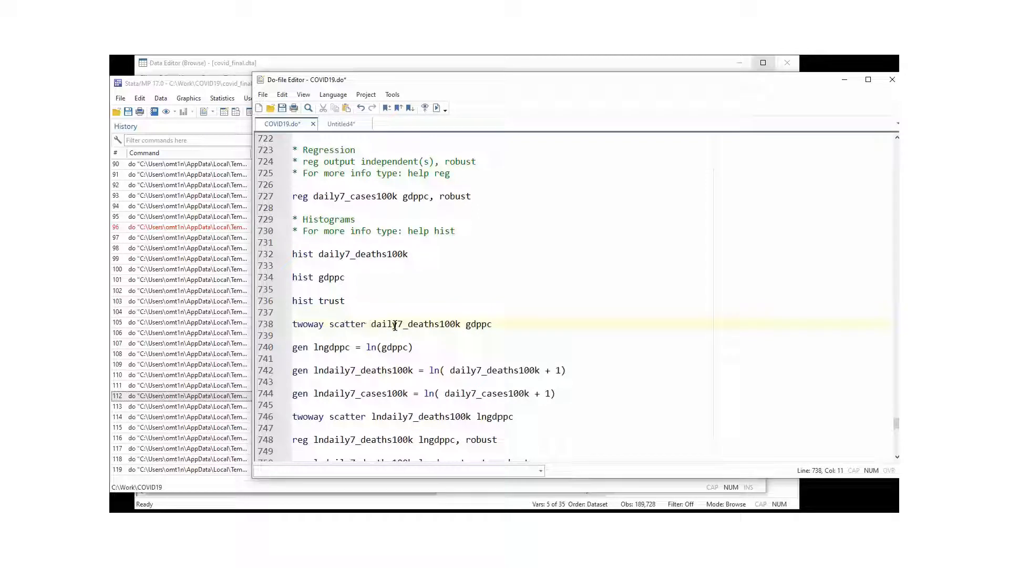
{"action": "left_click", "coordinate": [392, 325]}
{"action": "left_click", "coordinate": [266, 325]}
{"action": "left_click", "coordinate": [436, 108]}
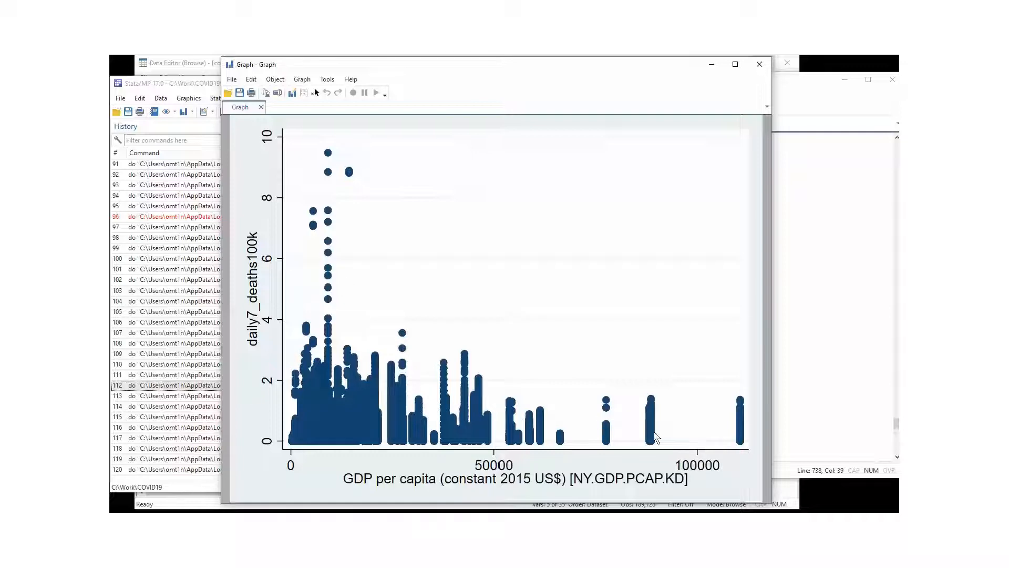
{"action": "left_click", "coordinate": [757, 67]}
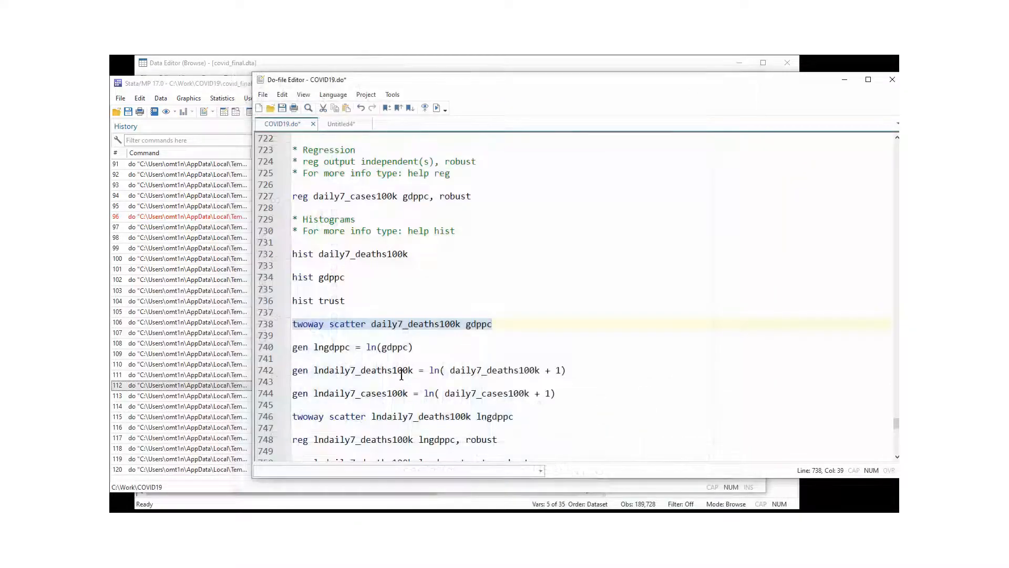
Inspect the 'gen lngdppc = ln(gdppc)' command on line 740 of COVID19.do.
{"action": "left_click", "coordinate": [386, 336]}
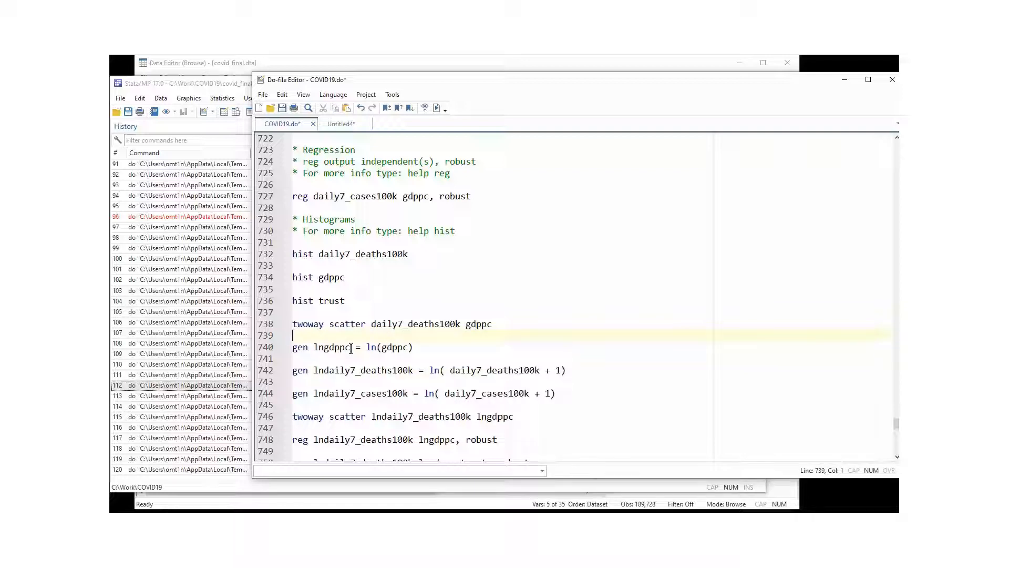
{"action": "left_click", "coordinate": [304, 349]}
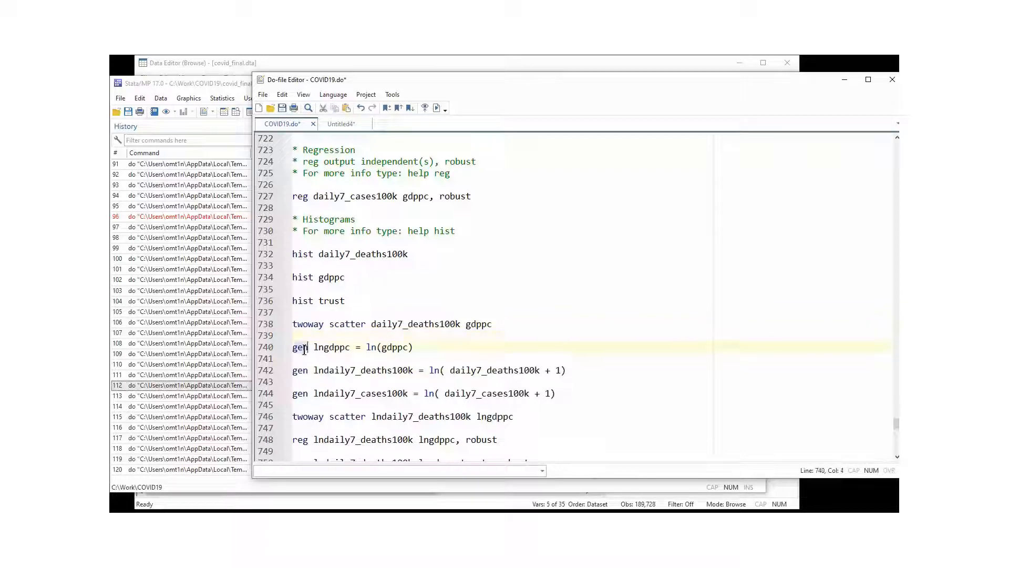
{"action": "left_click", "coordinate": [324, 350]}
{"action": "left_click_drag", "start_coordinate": [324, 350], "coordinate": [315, 348]}
{"action": "left_click", "coordinate": [325, 349]}
{"action": "left_click", "coordinate": [375, 351]}
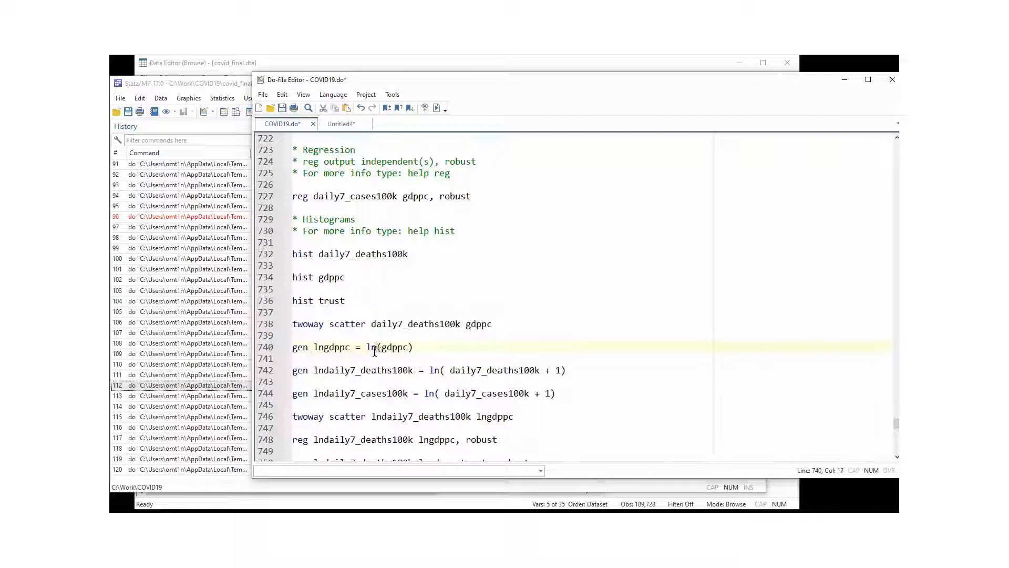
{"action": "left_click", "coordinate": [387, 357]}
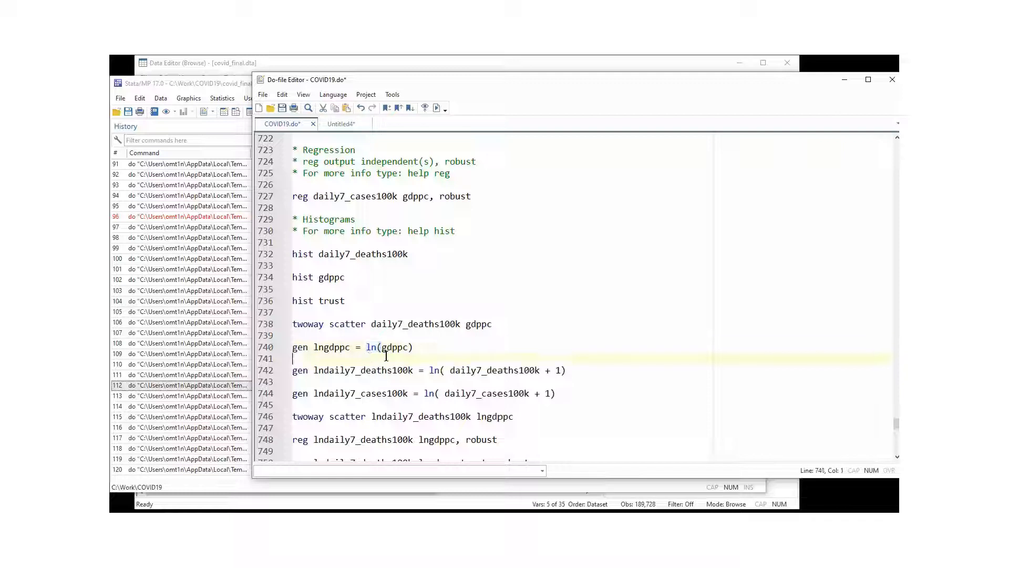
{"action": "left_click", "coordinate": [388, 351]}
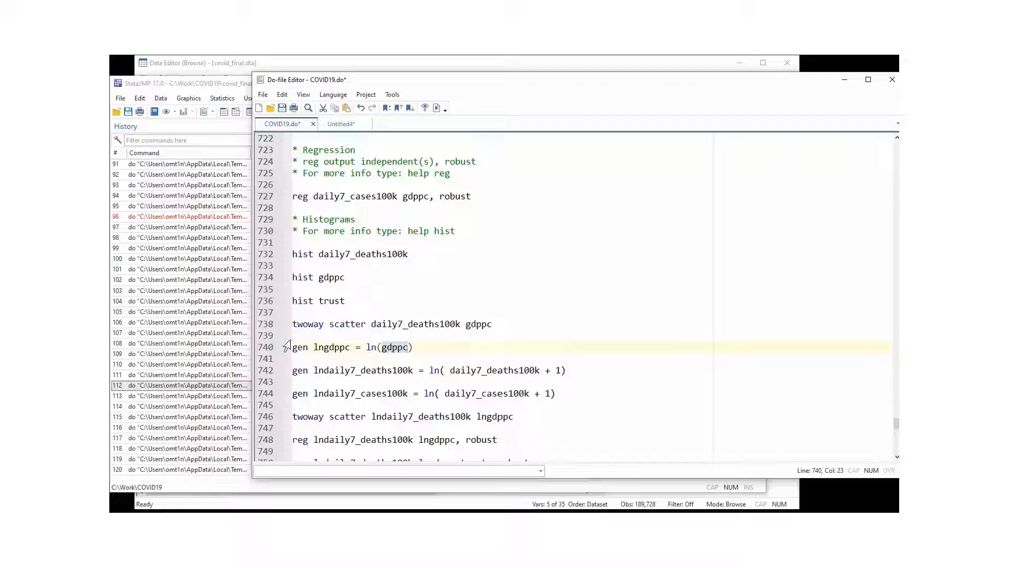
Run line 740 to create lngdppc, bringing the dataset to 36 variables.
{"action": "left_click", "coordinate": [267, 348]}
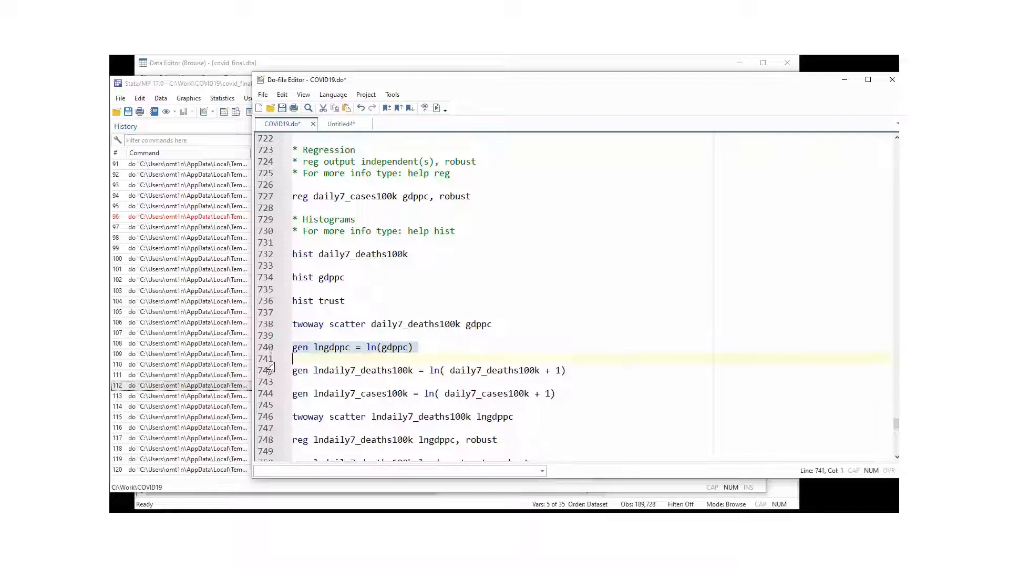
{"action": "left_click", "coordinate": [435, 108]}
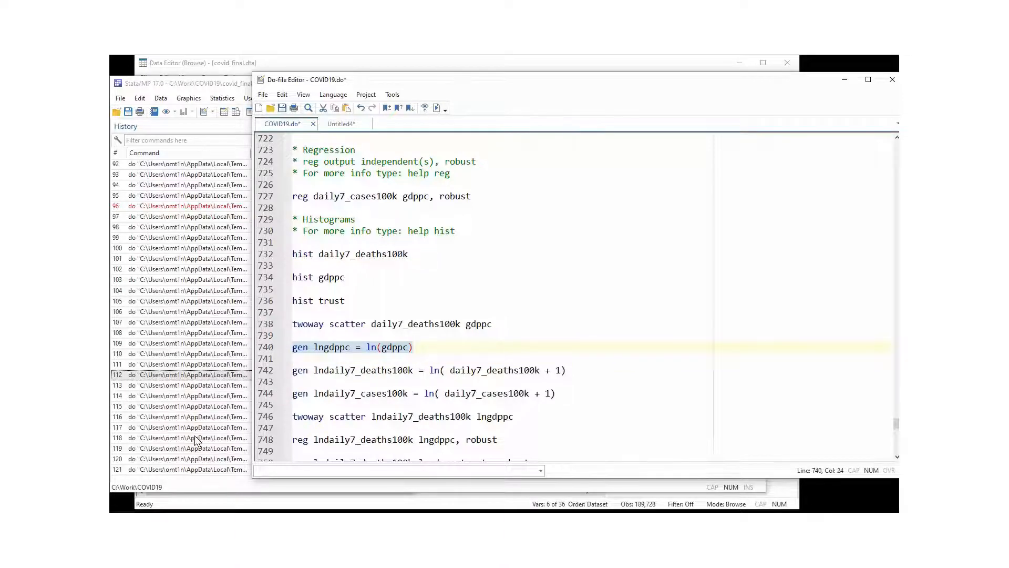
{"action": "left_click", "coordinate": [195, 439]}
{"action": "left_click", "coordinate": [782, 248]}
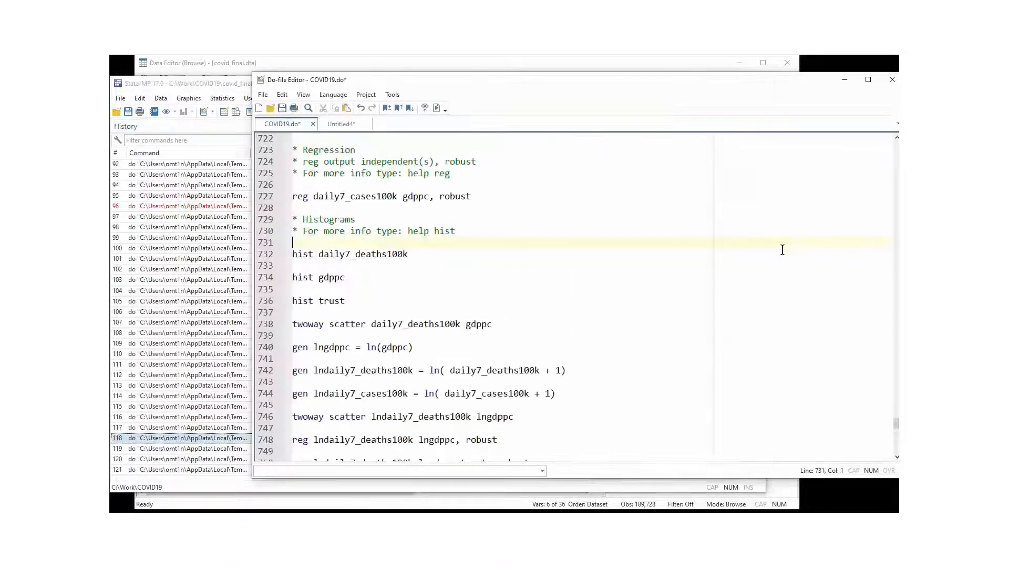
{"action": "left_click", "coordinate": [338, 370]}
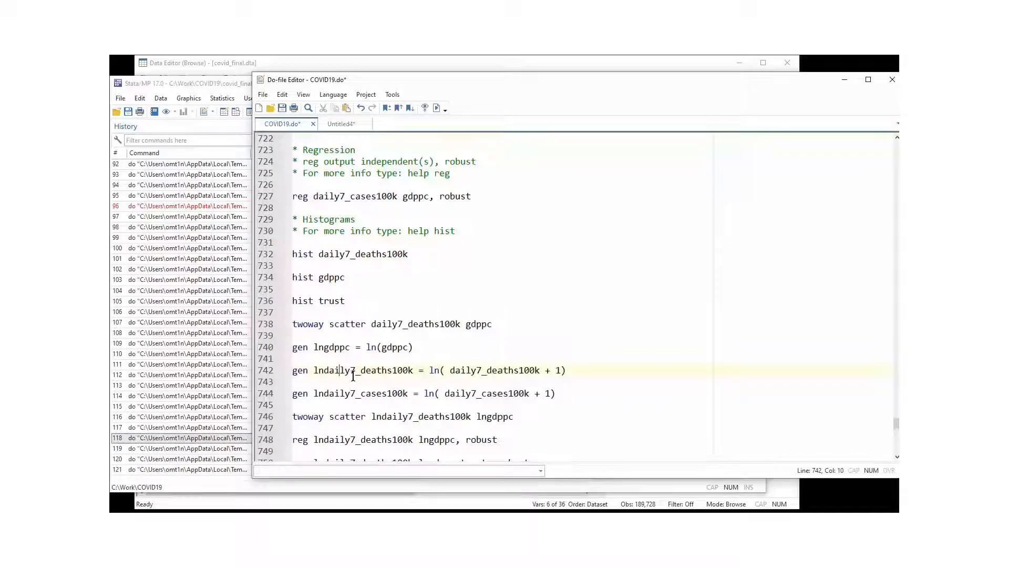
{"action": "left_click_drag", "start_coordinate": [418, 373], "coordinate": [292, 371]}
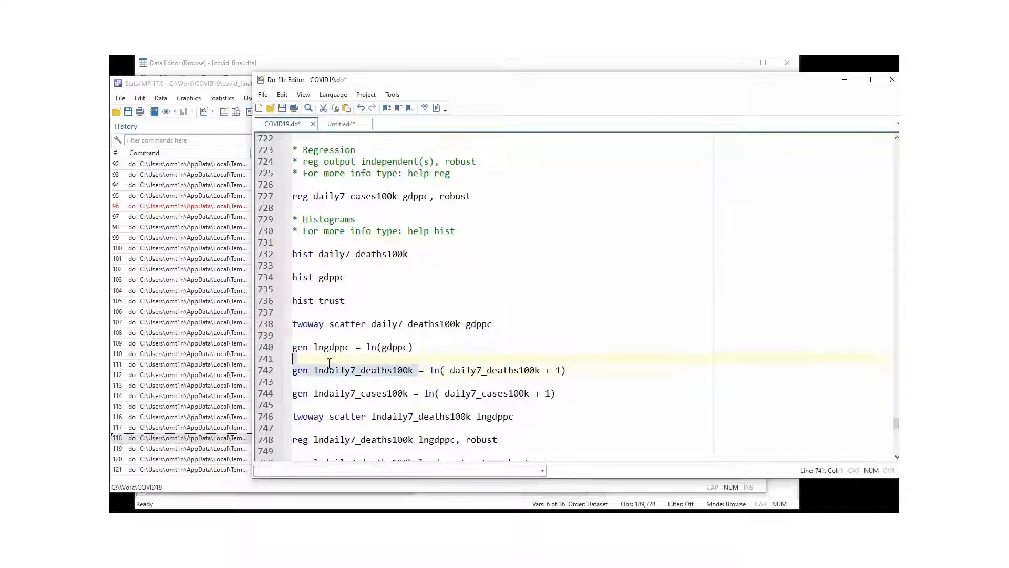
{"action": "left_click", "coordinate": [441, 368]}
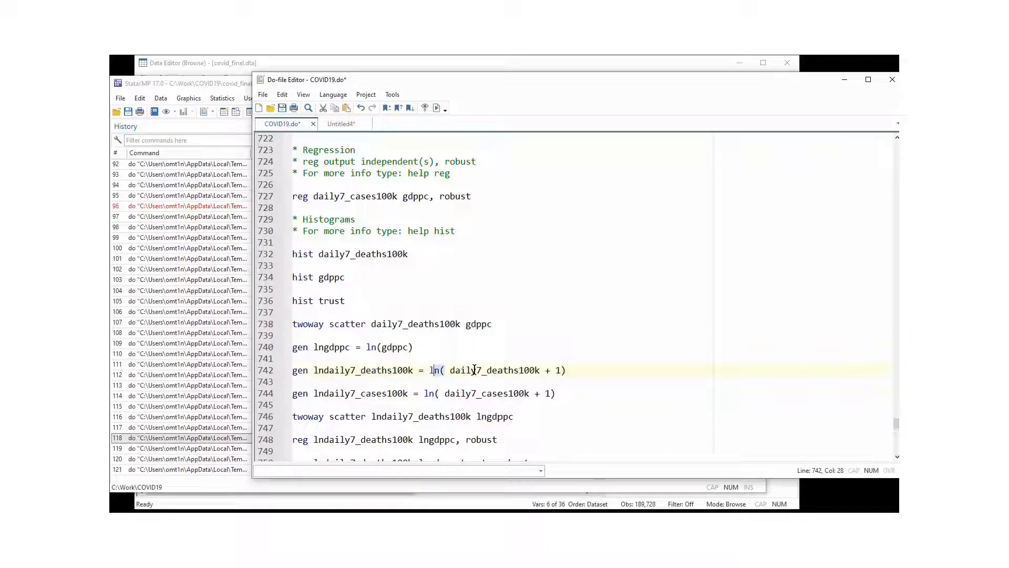
{"action": "left_click_drag", "start_coordinate": [544, 371], "coordinate": [454, 372]}
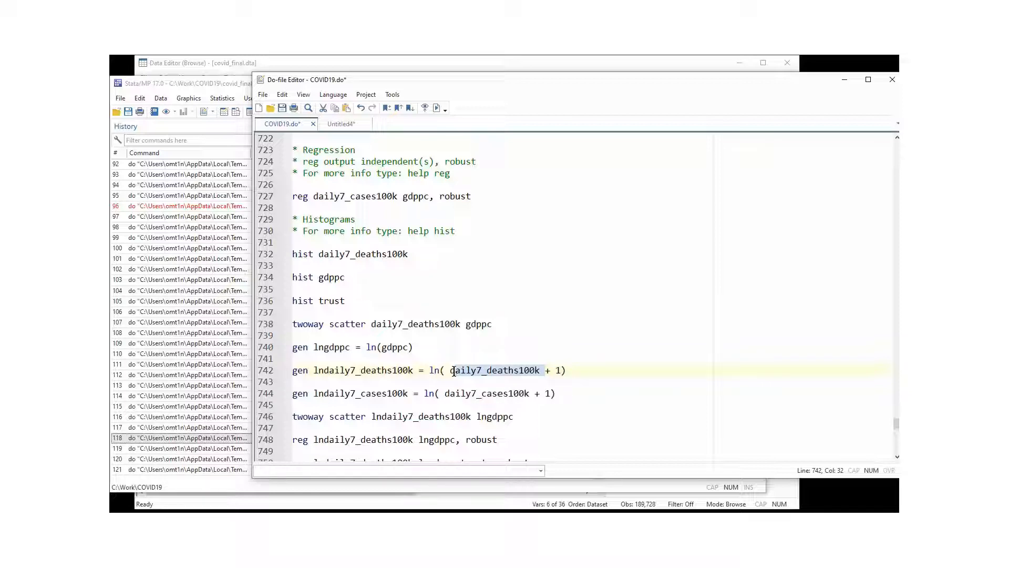
{"action": "left_click", "coordinate": [543, 374]}
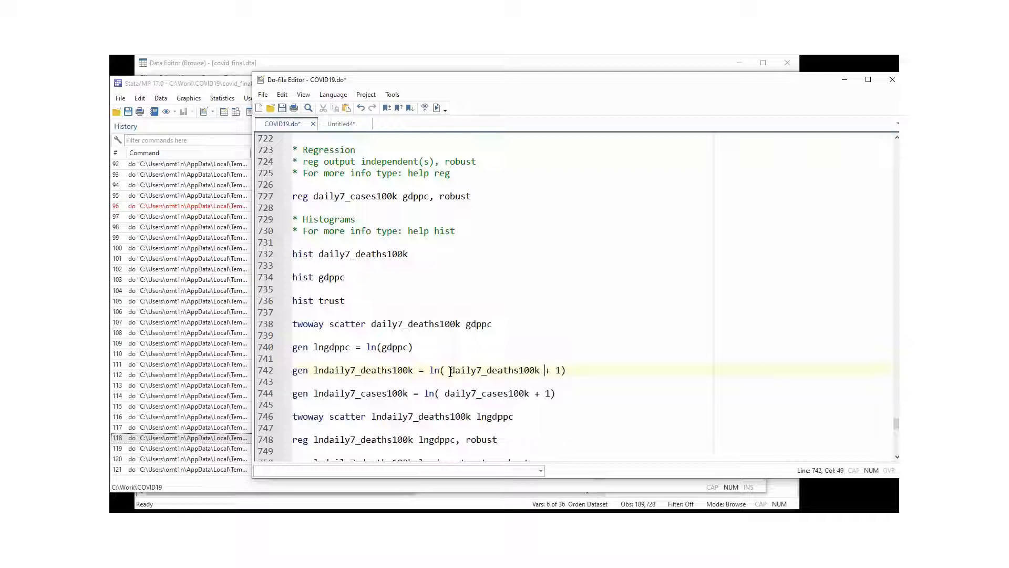
{"action": "left_click", "coordinate": [400, 405]}
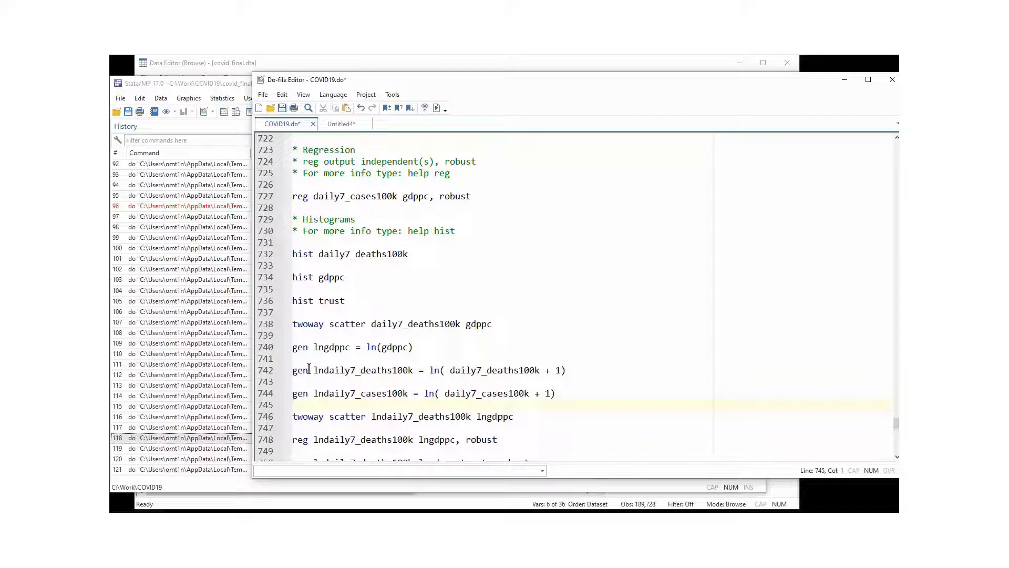
Select the log-transform block, lines 740–746, and execute it.
{"action": "scroll", "coordinate": [320, 389], "scroll_direction": "down", "scroll_amount": 1}
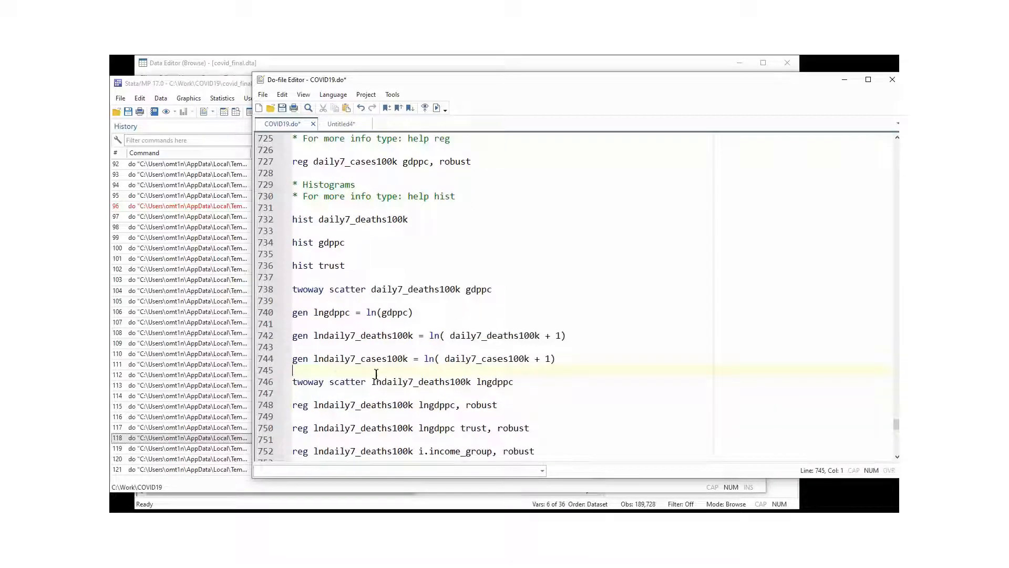
{"action": "left_click", "coordinate": [297, 385]}
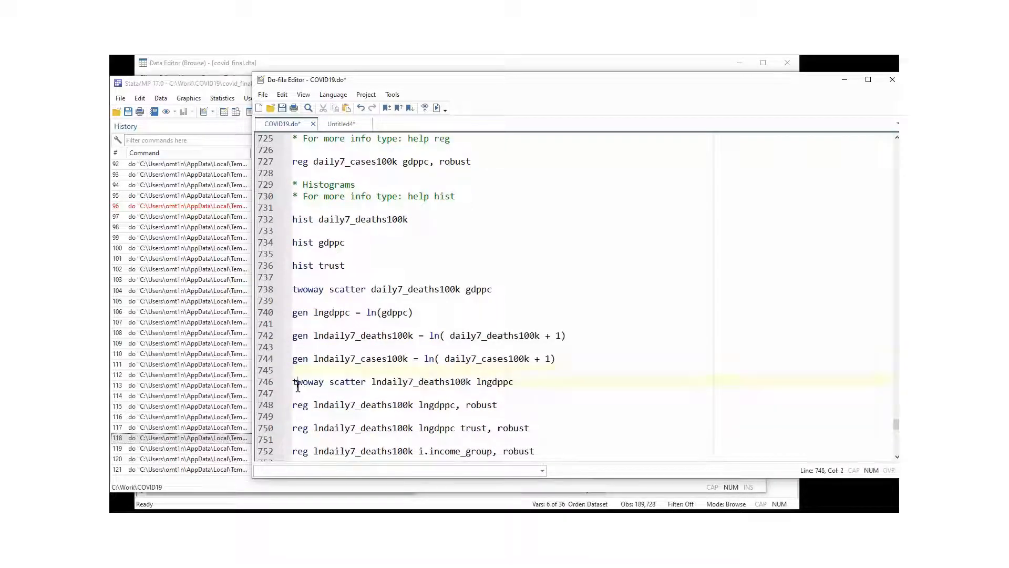
{"action": "left_click_drag", "start_coordinate": [293, 382], "coordinate": [504, 383]}
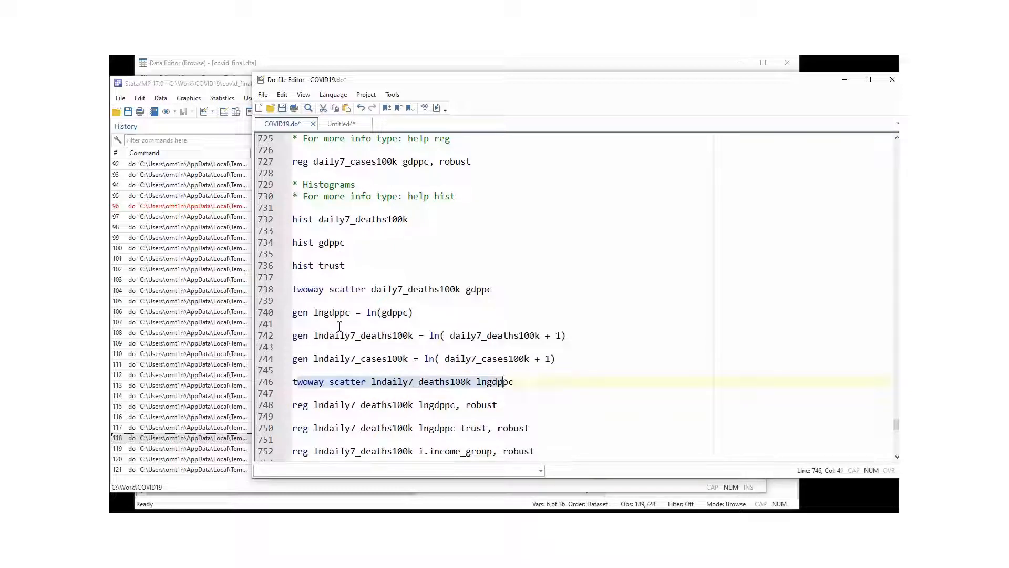
{"action": "left_click_drag", "start_coordinate": [263, 314], "coordinate": [268, 388]}
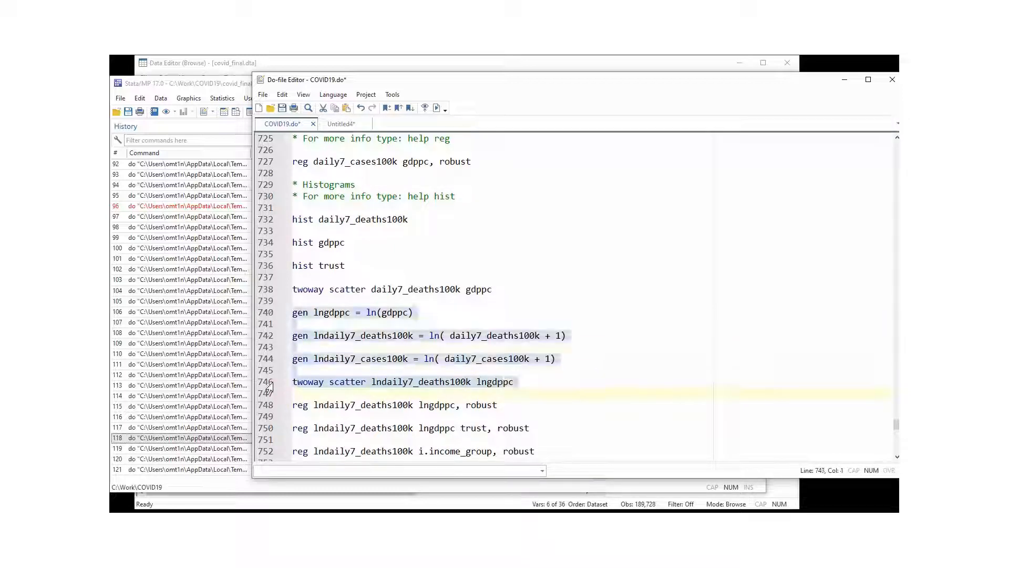
{"action": "left_click", "coordinate": [436, 108]}
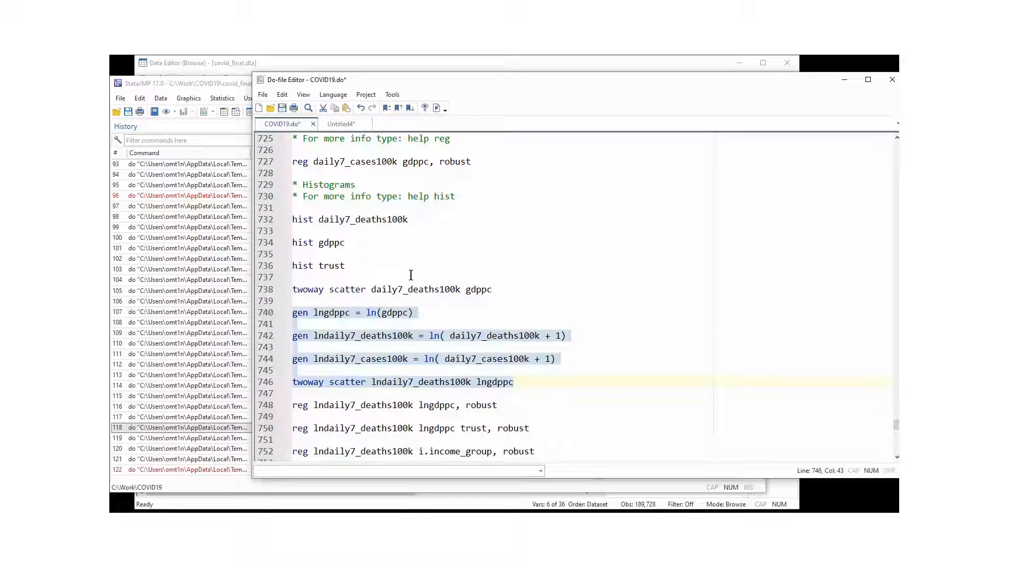
Check the Results window showing error r(110): lngdppc already defined.
{"action": "left_click", "coordinate": [211, 459]}
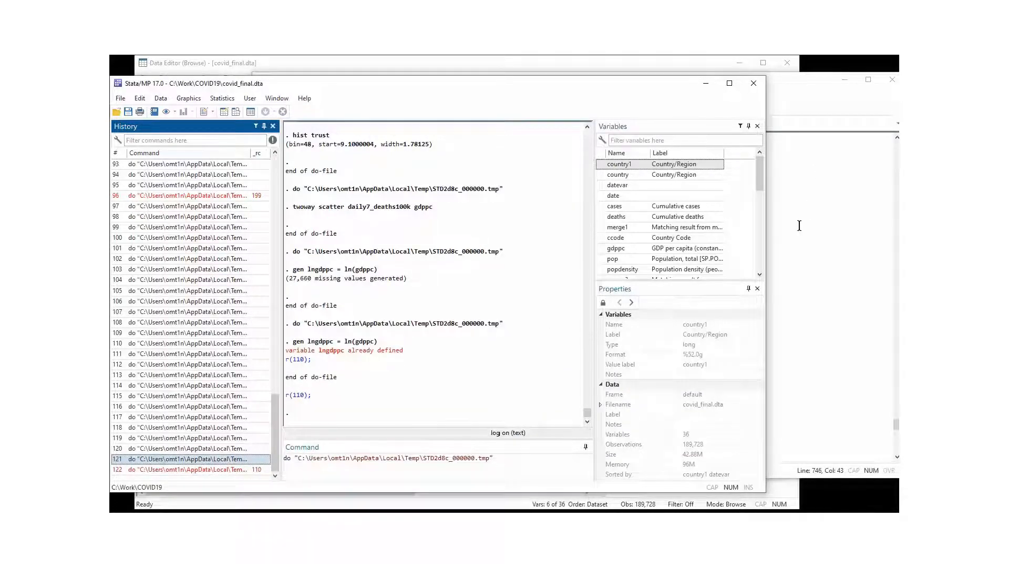
{"action": "left_click", "coordinate": [785, 246]}
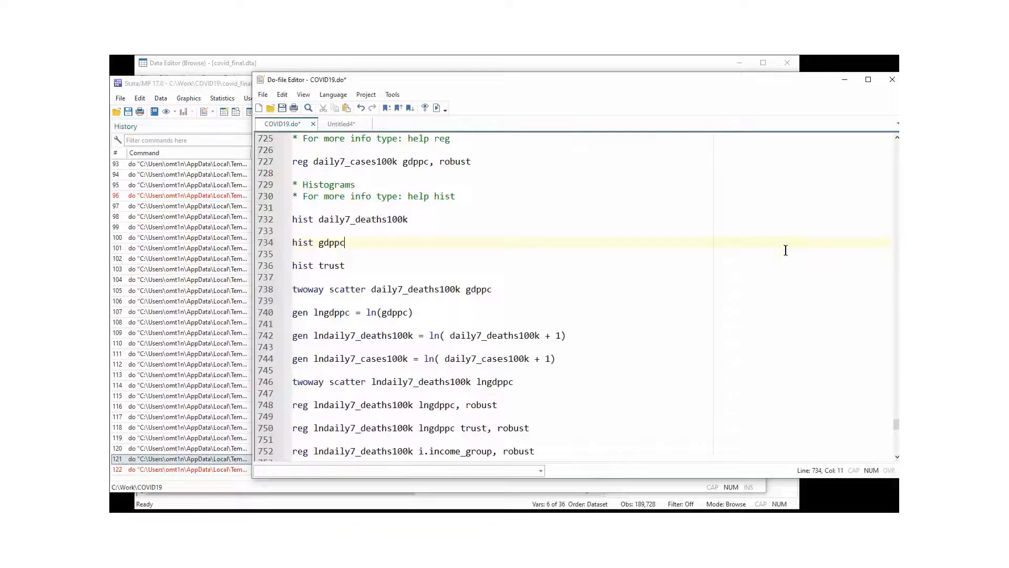
{"action": "left_click", "coordinate": [353, 324]}
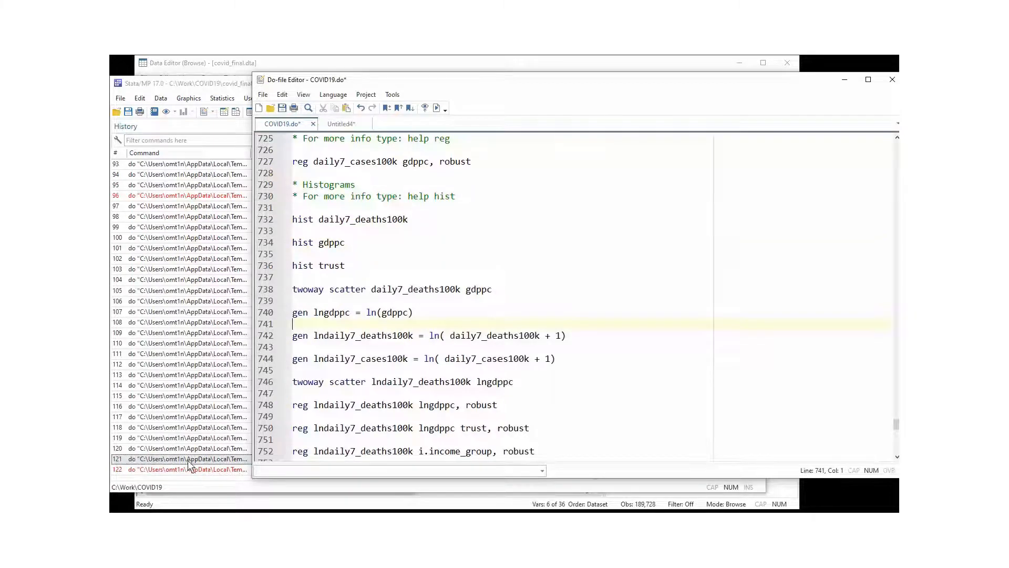
{"action": "left_click", "coordinate": [210, 437]}
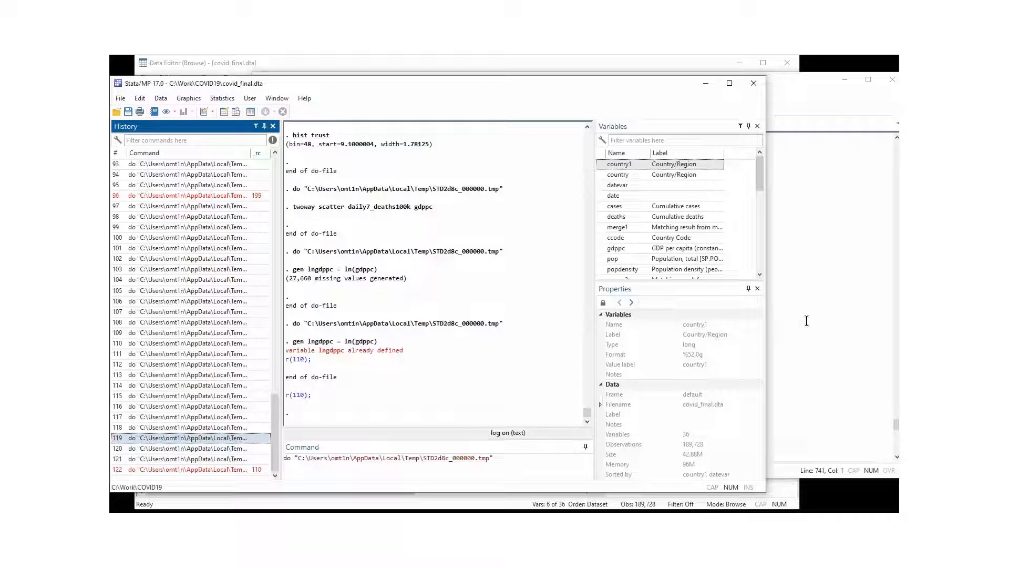
{"action": "left_click", "coordinate": [804, 358]}
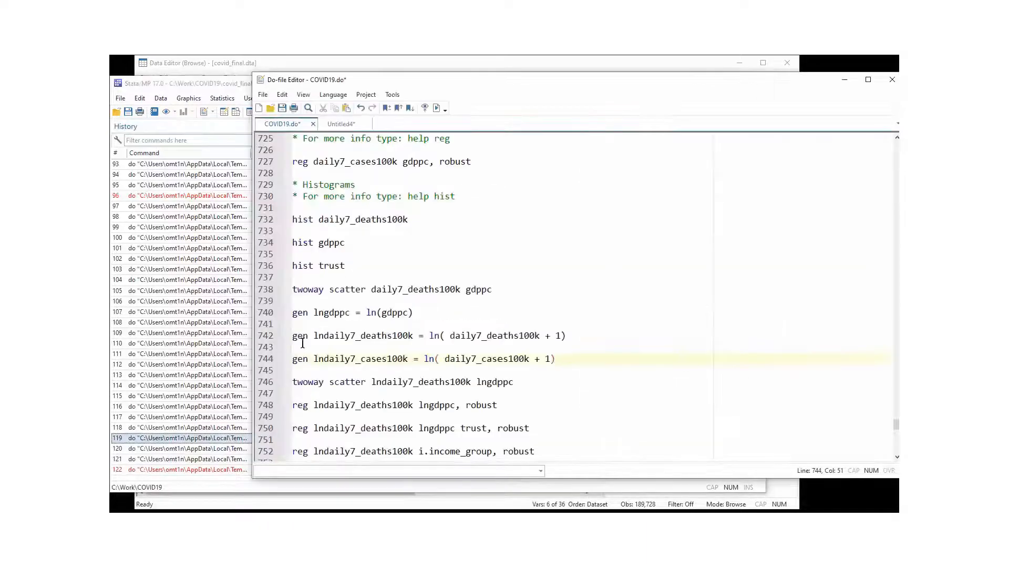
Run lines 742–744 to generate the log daily deaths and log cases per 100k variables.
{"action": "left_click_drag", "start_coordinate": [265, 337], "coordinate": [268, 363]}
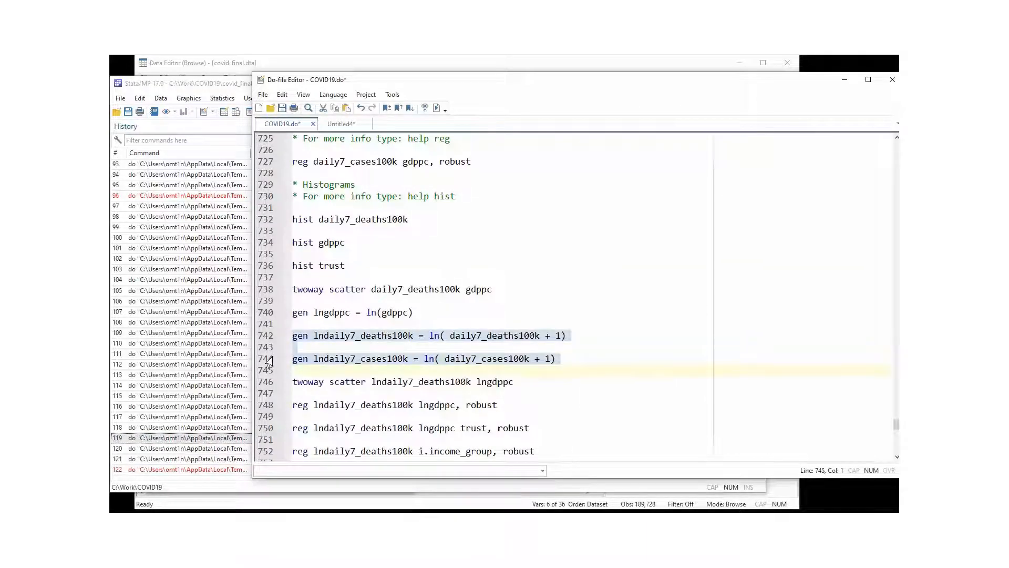
{"action": "left_click", "coordinate": [436, 109]}
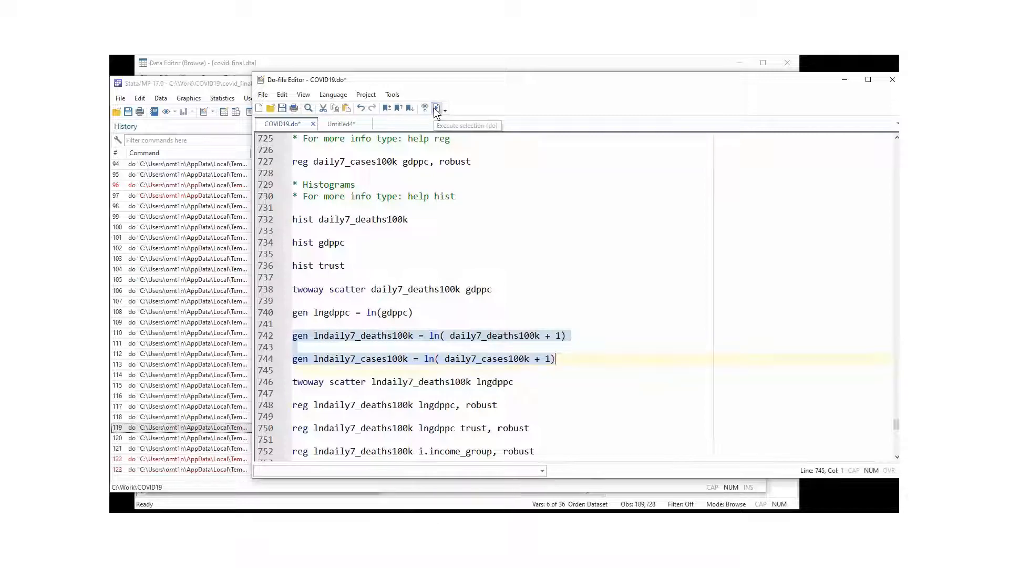
{"action": "left_click", "coordinate": [218, 386]}
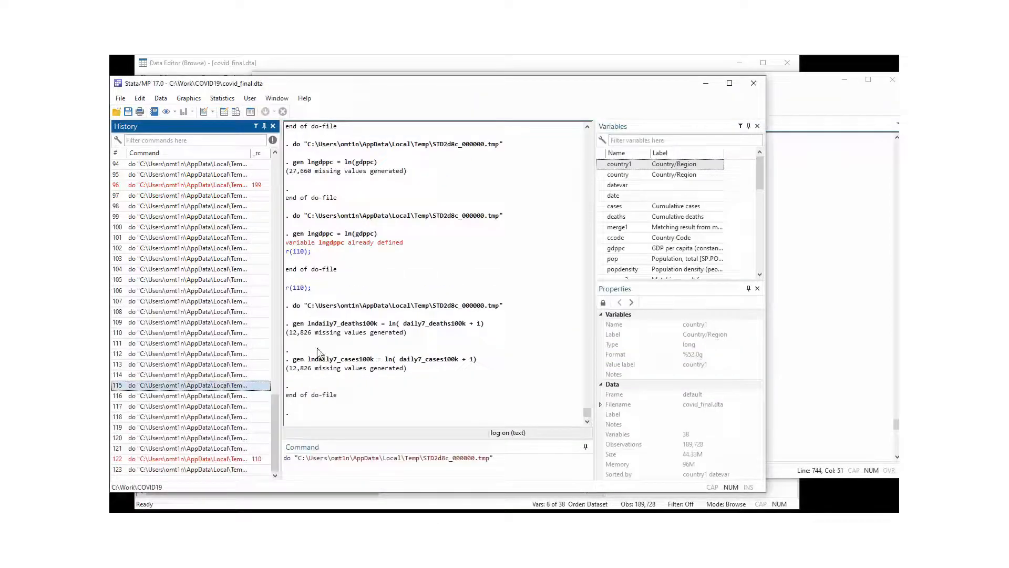
{"action": "left_click", "coordinate": [821, 106]}
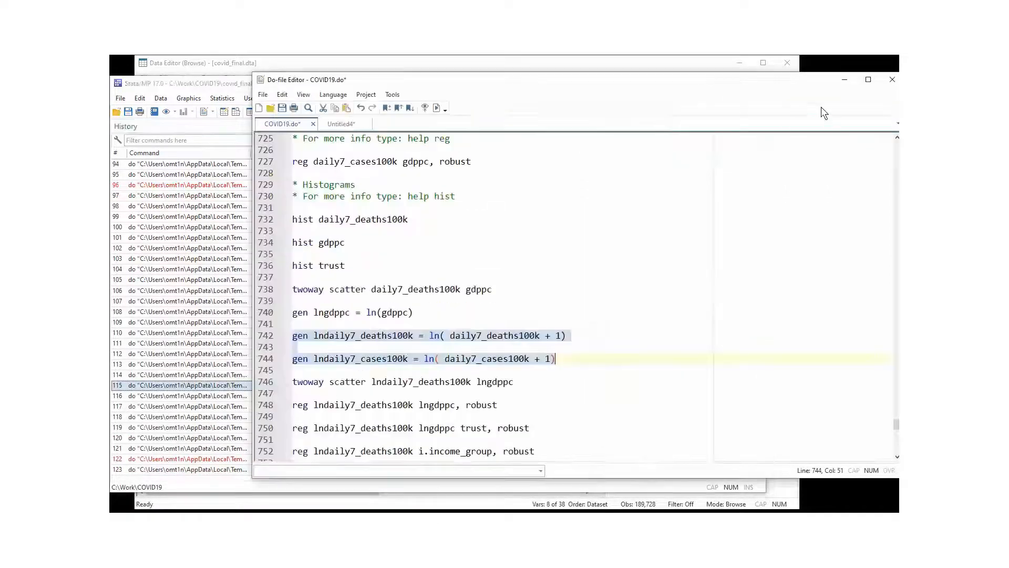
Run line 746 to draw the scatter of lndaily7_deaths100k against lngdppc.
{"action": "left_click", "coordinate": [260, 382]}
{"action": "left_click", "coordinate": [436, 108]}
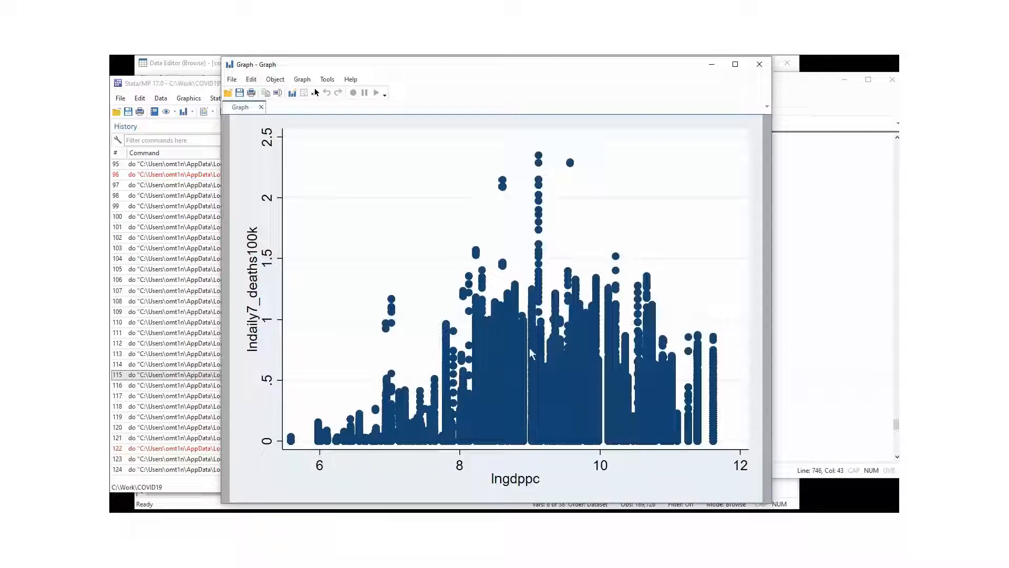
{"action": "left_click", "coordinate": [840, 103]}
{"action": "left_click", "coordinate": [359, 404]}
{"action": "scroll", "coordinate": [358, 404], "scroll_direction": "down", "scroll_amount": 1}
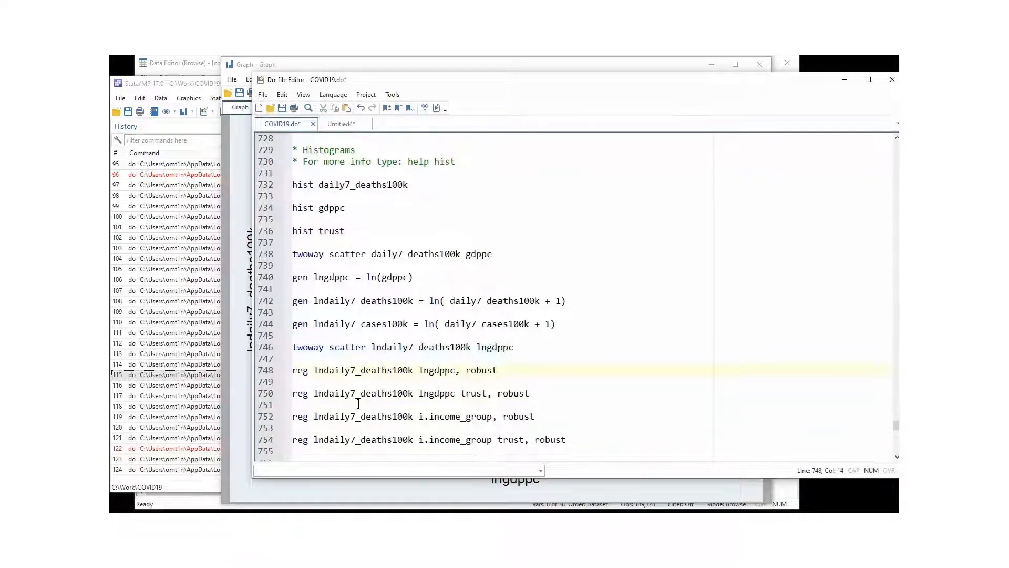
Run the robust regression of log deaths on lngdppc from line 748.
{"action": "scroll", "coordinate": [359, 404], "scroll_direction": "down", "scroll_amount": 1}
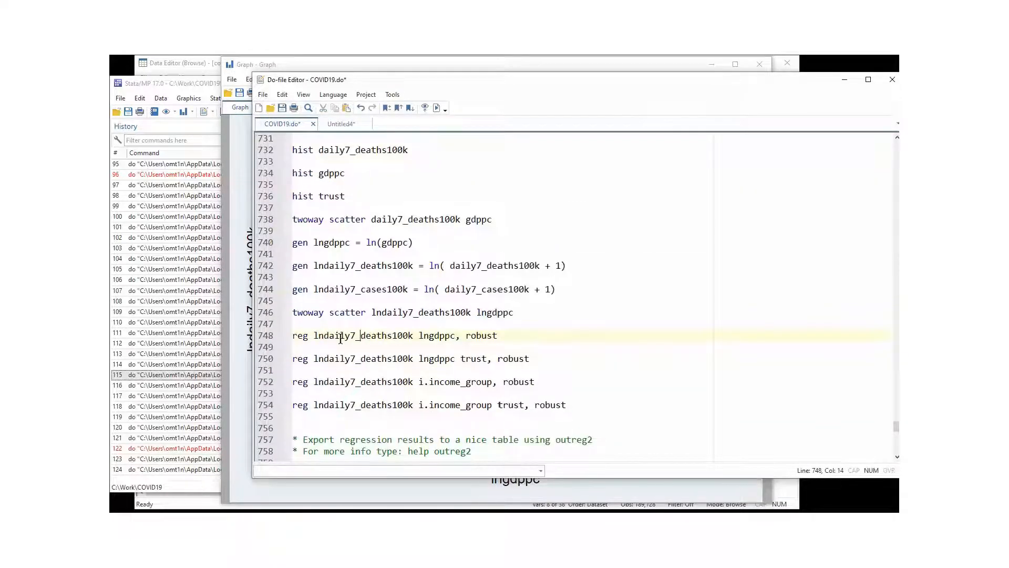
{"action": "left_click", "coordinate": [318, 336]}
{"action": "left_click_drag", "start_coordinate": [511, 338], "coordinate": [269, 337]}
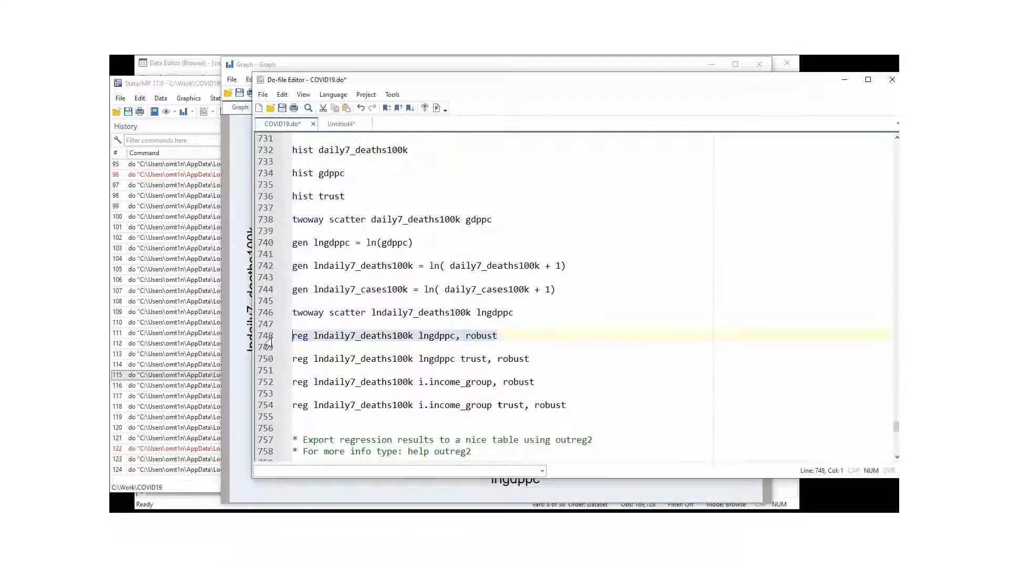
{"action": "left_click", "coordinate": [436, 110]}
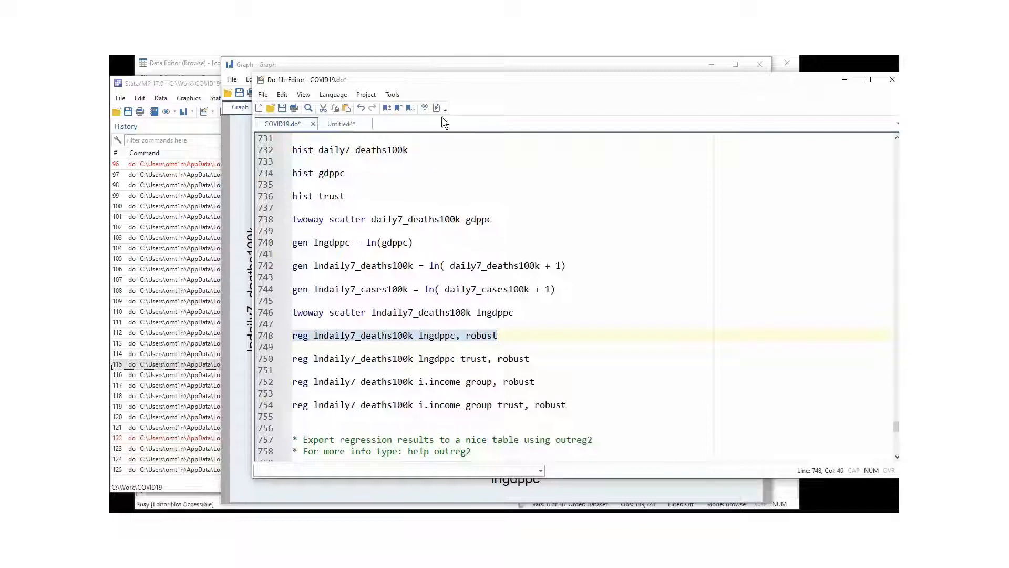
Review the output: R-squared 0.0752 and lngdppc coefficient .0372439.
{"action": "left_click", "coordinate": [199, 462]}
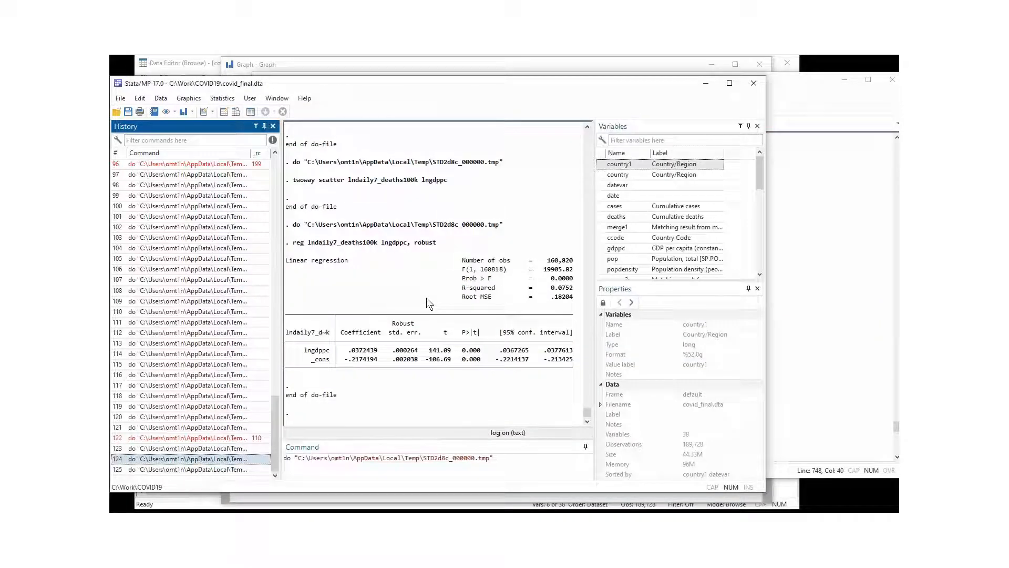
{"action": "left_click_drag", "start_coordinate": [540, 287], "coordinate": [574, 289]}
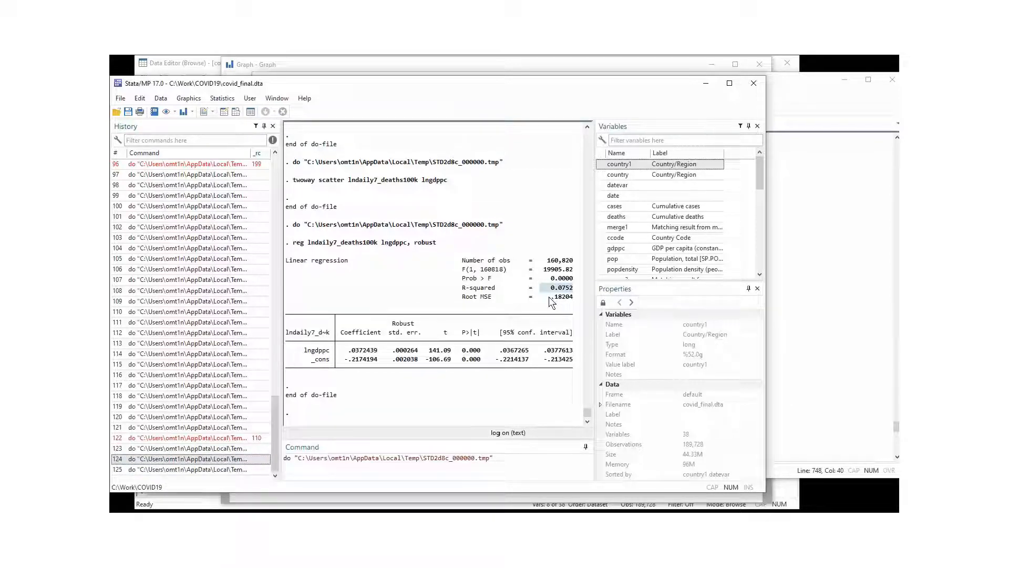
{"action": "left_click_drag", "start_coordinate": [463, 343], "coordinate": [475, 349]}
{"action": "left_click", "coordinate": [475, 351]}
{"action": "left_click_drag", "start_coordinate": [342, 351], "coordinate": [375, 357]}
{"action": "left_click", "coordinate": [376, 357]}
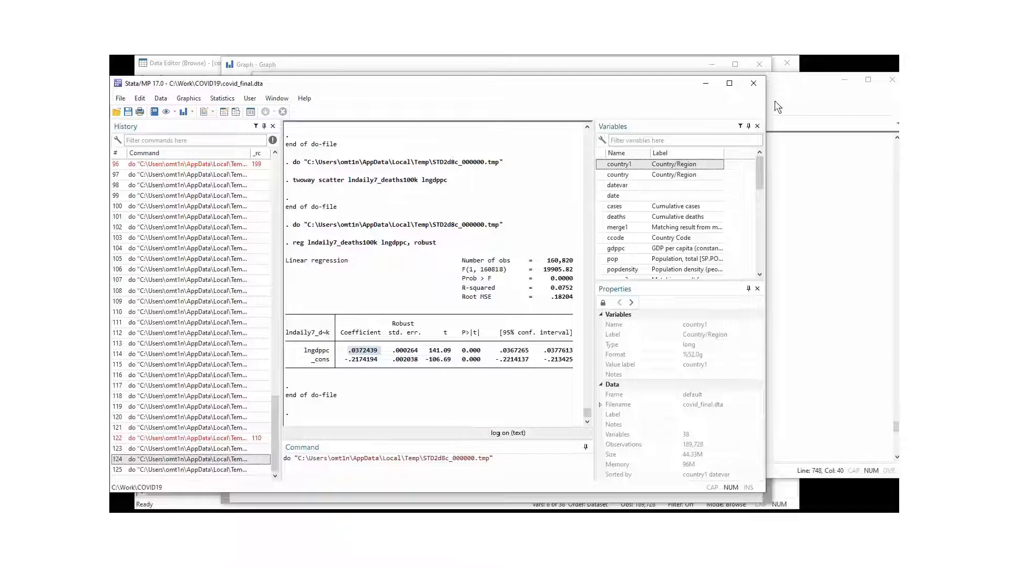
{"action": "left_click", "coordinate": [790, 108]}
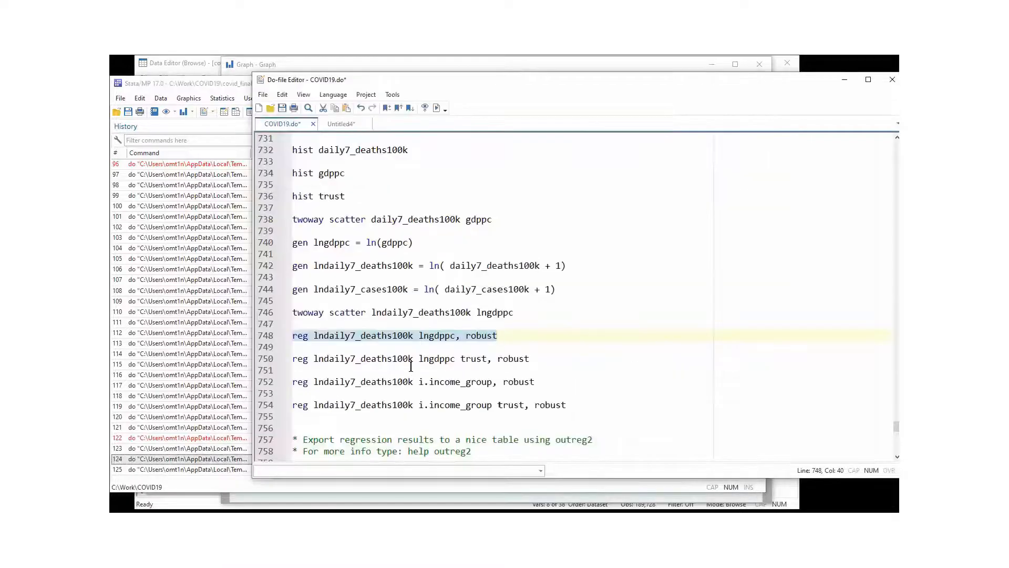
Run the robust regression on line 750 with lngdppc and trust as predictors.
{"action": "left_click", "coordinate": [440, 368]}
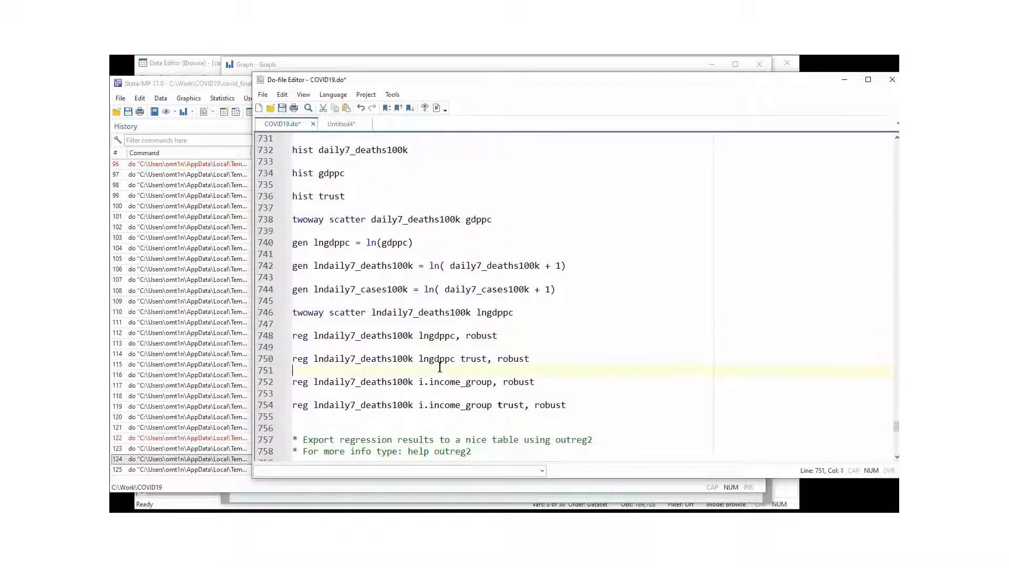
{"action": "left_click", "coordinate": [468, 361]}
{"action": "double_click", "coordinate": [466, 361]}
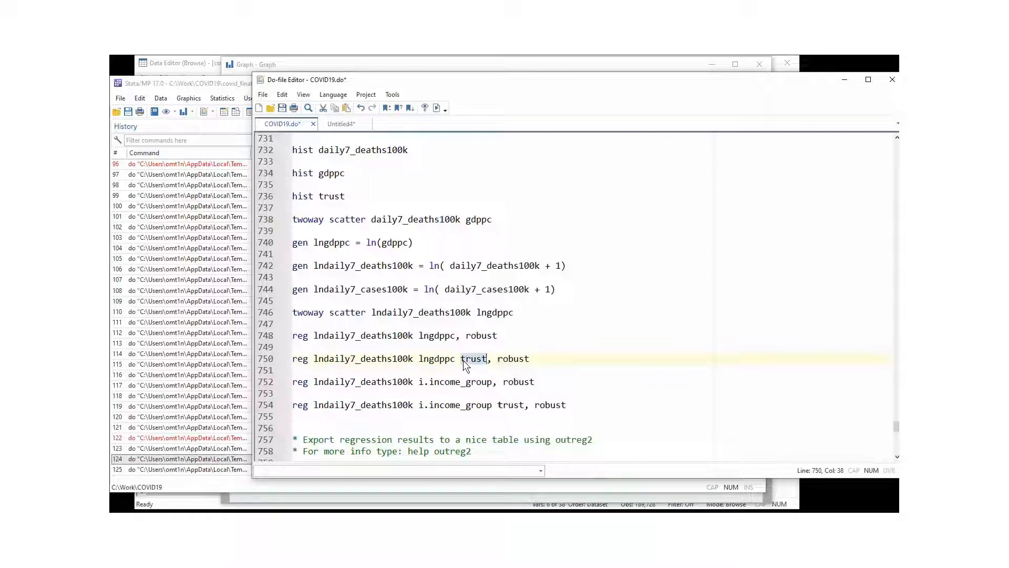
{"action": "left_click", "coordinate": [265, 364]}
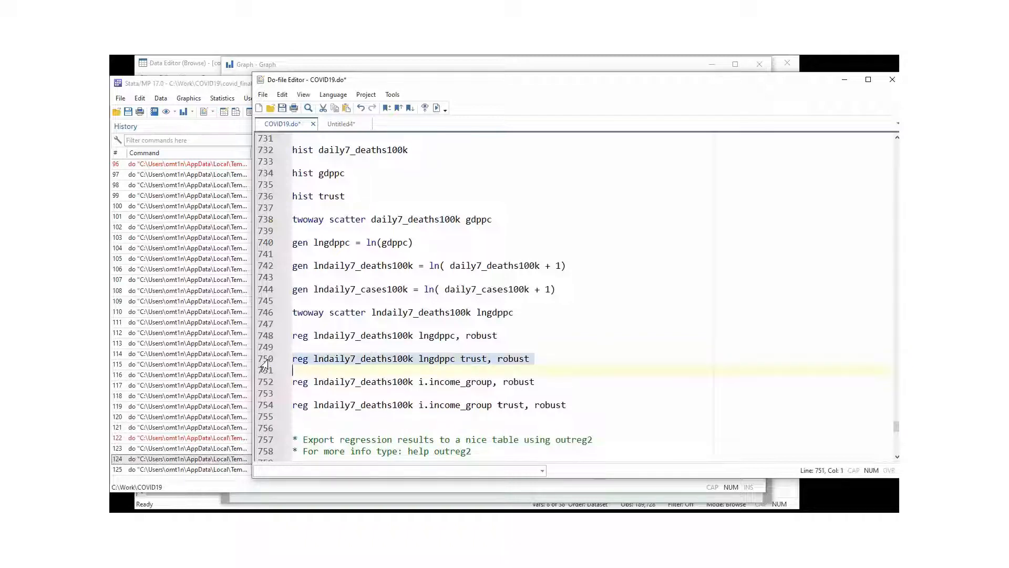
{"action": "left_click", "coordinate": [437, 108]}
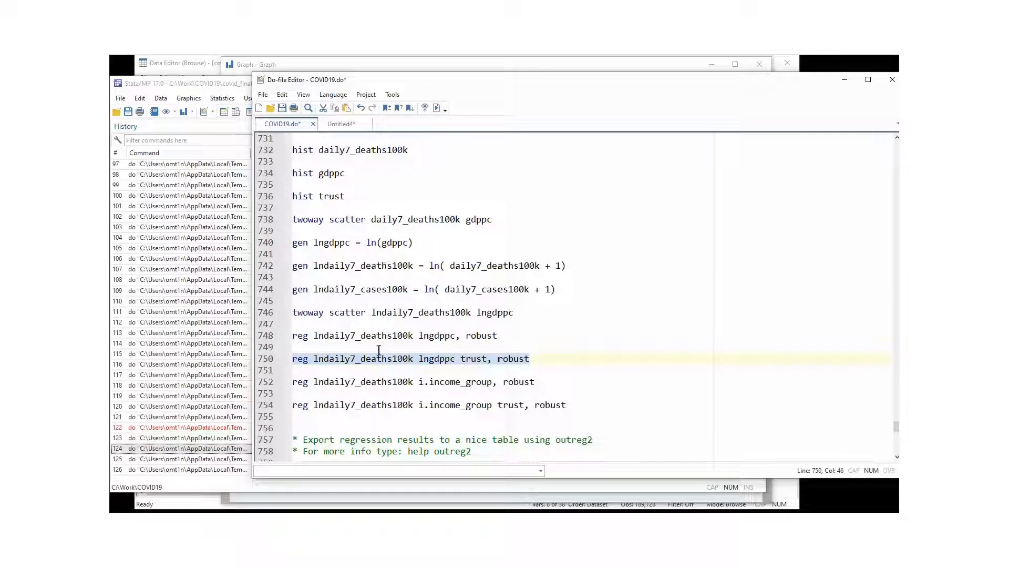
Review the output: R-squared 0.0865, trust coefficient -.0028986, lngdppc .0138896.
{"action": "left_click", "coordinate": [218, 459]}
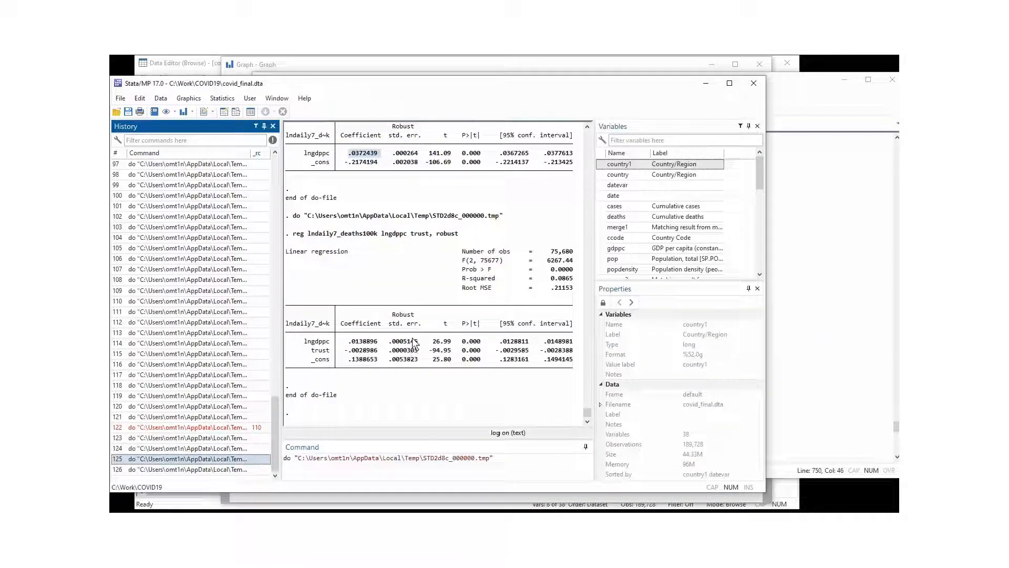
{"action": "left_click_drag", "start_coordinate": [549, 279], "coordinate": [583, 279]}
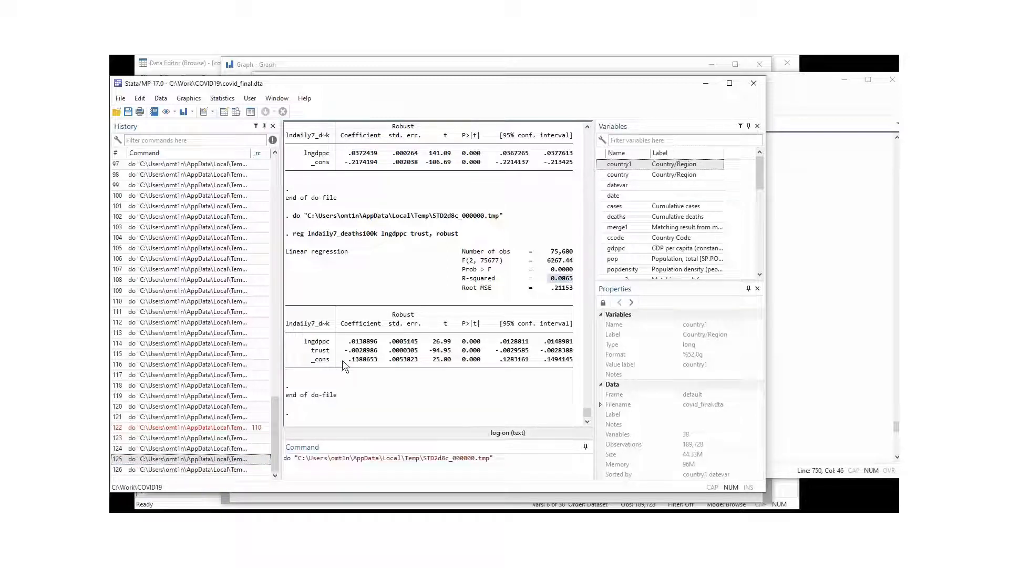
{"action": "left_click_drag", "start_coordinate": [313, 350], "coordinate": [572, 351]}
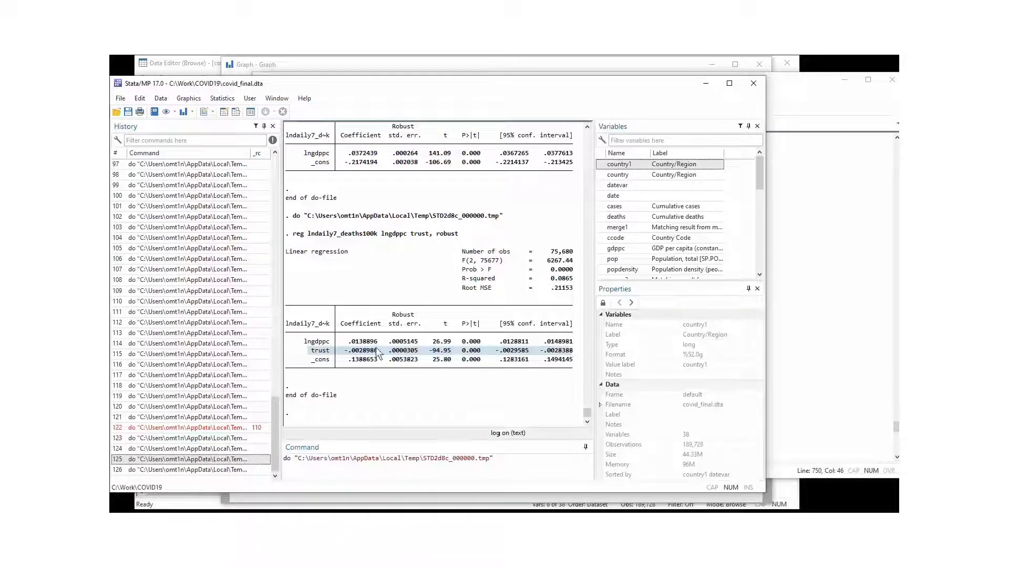
{"action": "left_click", "coordinate": [362, 357]}
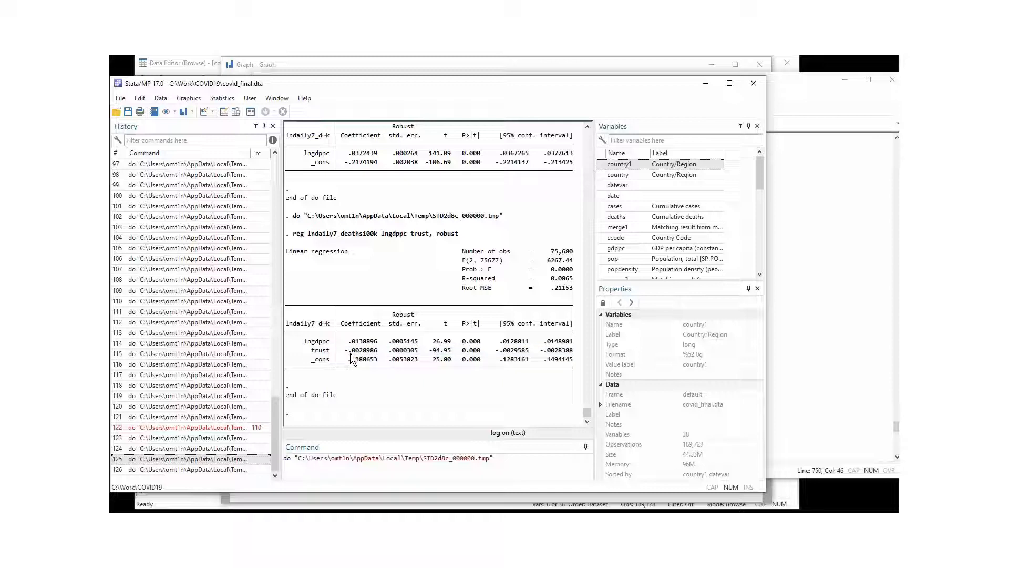
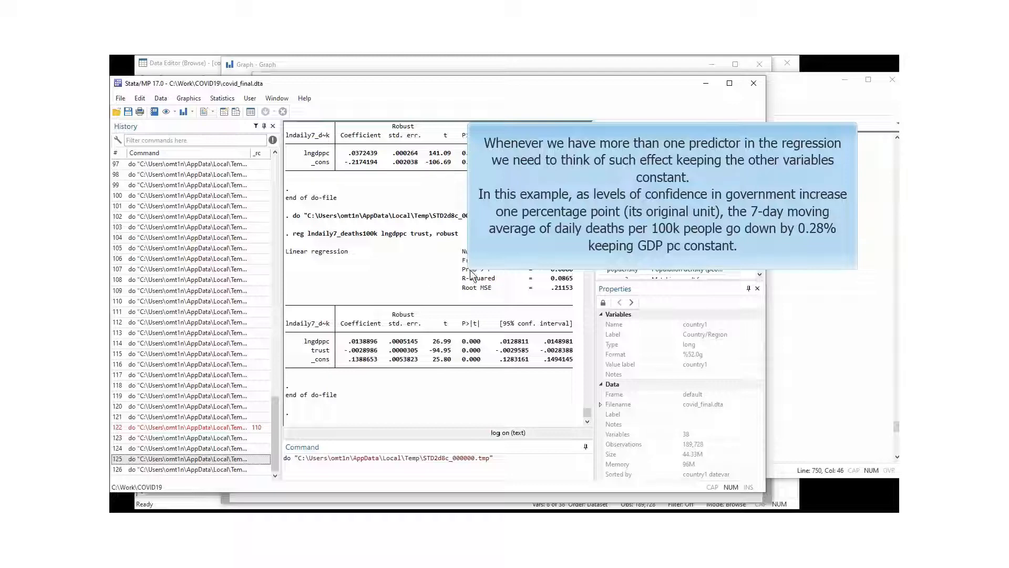
Bring COVID19.do back into view at the regression commands on lines 748–754.
{"action": "left_click", "coordinate": [813, 92]}
{"action": "left_click", "coordinate": [370, 409]}
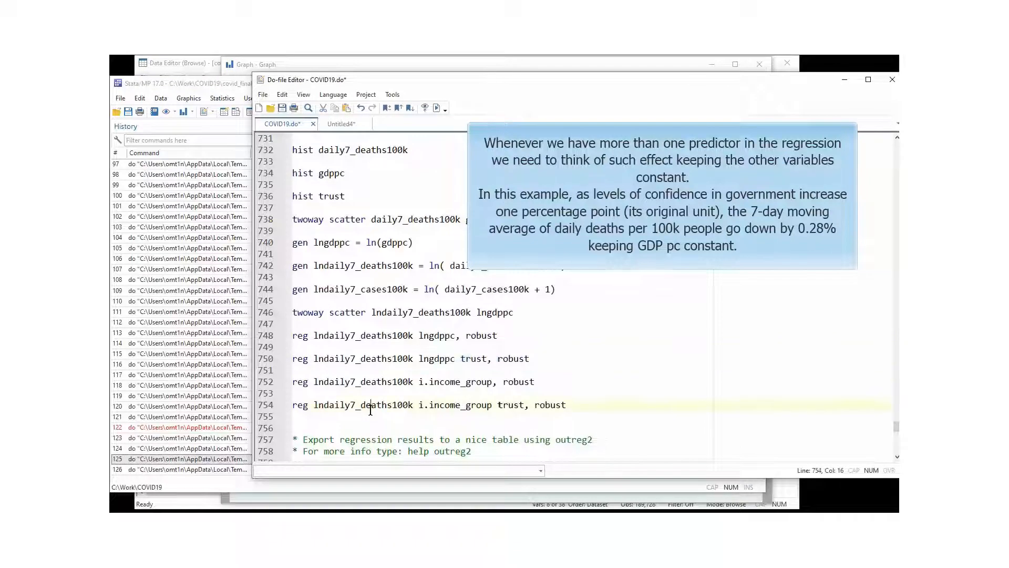
Select line 752, reg lndaily7_deaths100k i.income_group, robust, noting the i. prefix.
{"action": "left_click", "coordinate": [430, 397]}
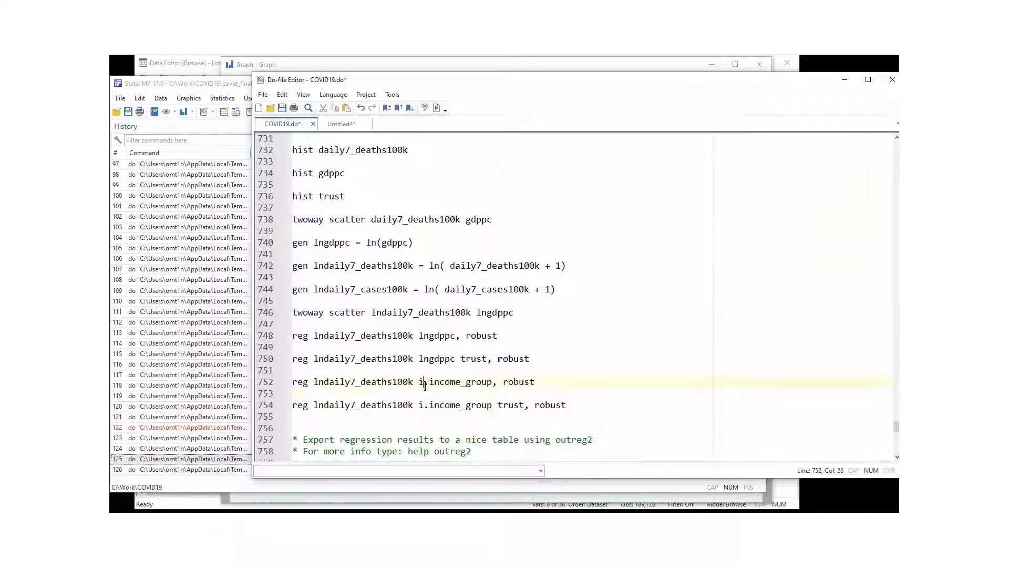
{"action": "left_click_drag", "start_coordinate": [430, 381], "coordinate": [490, 379]}
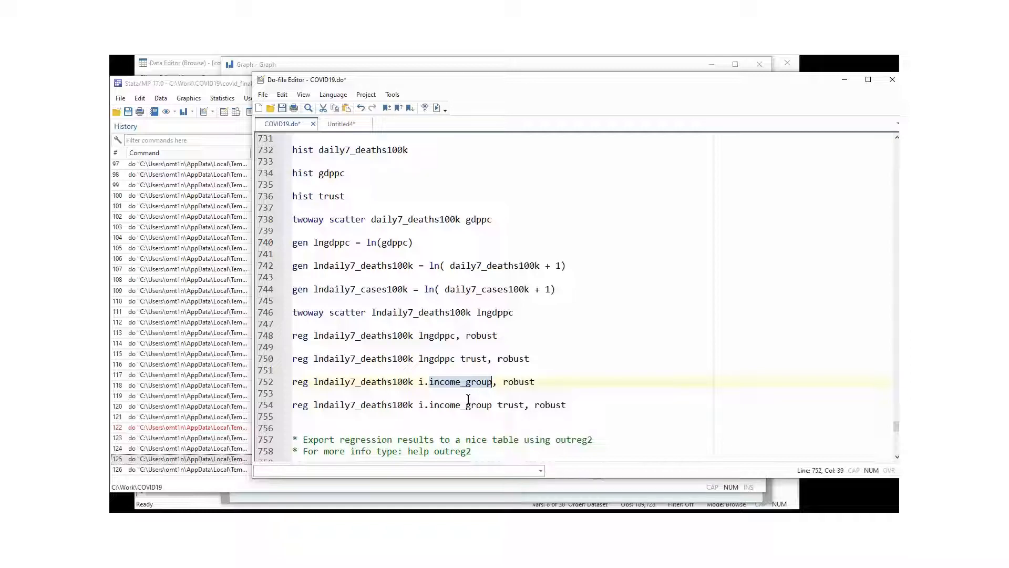
{"action": "left_click", "coordinate": [422, 383]}
{"action": "left_click", "coordinate": [427, 383]}
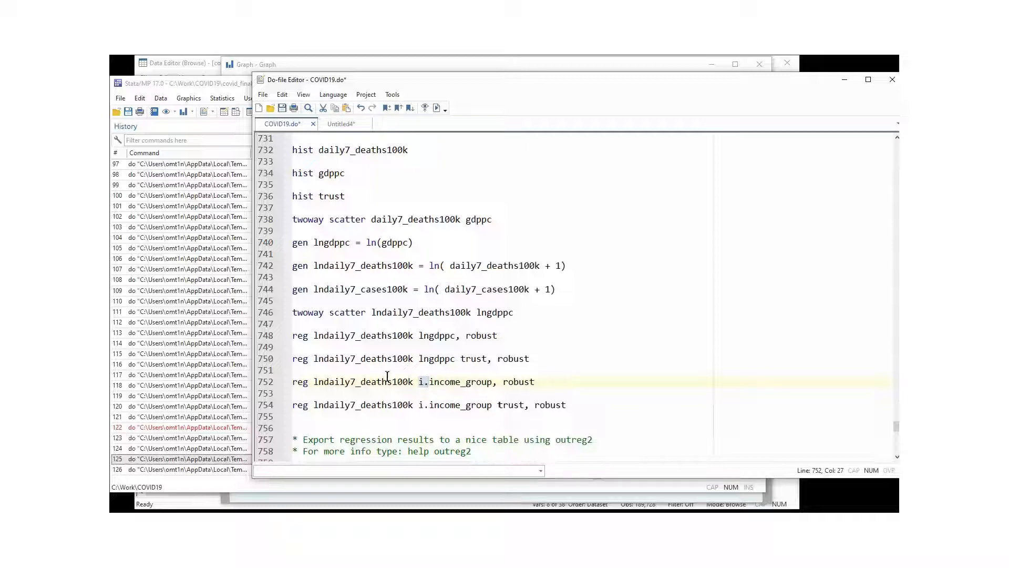
{"action": "left_click", "coordinate": [262, 382]}
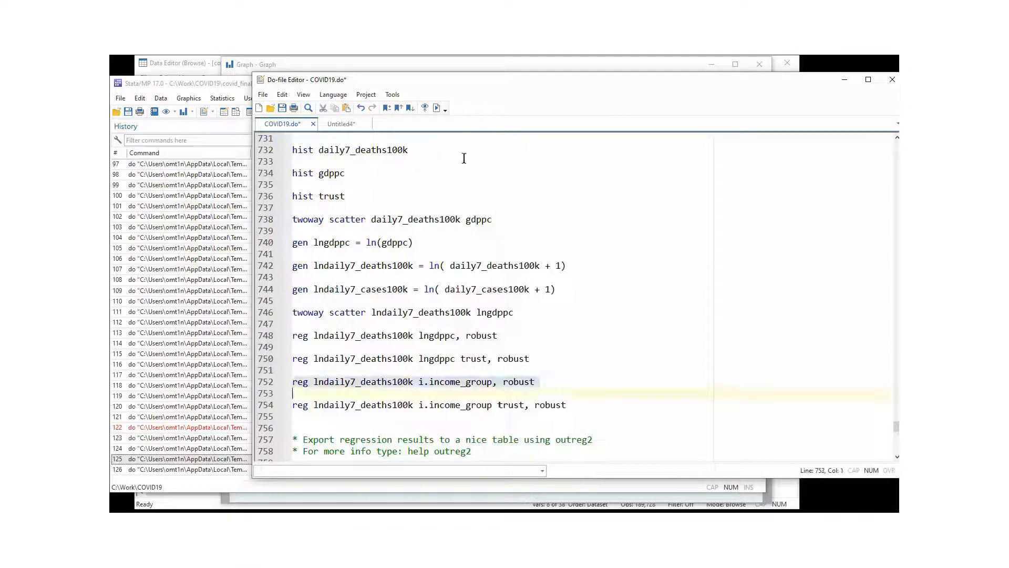
Run line 752 and review the income-group rows: >2k-16k coefficient .1177518.
{"action": "left_click", "coordinate": [439, 107]}
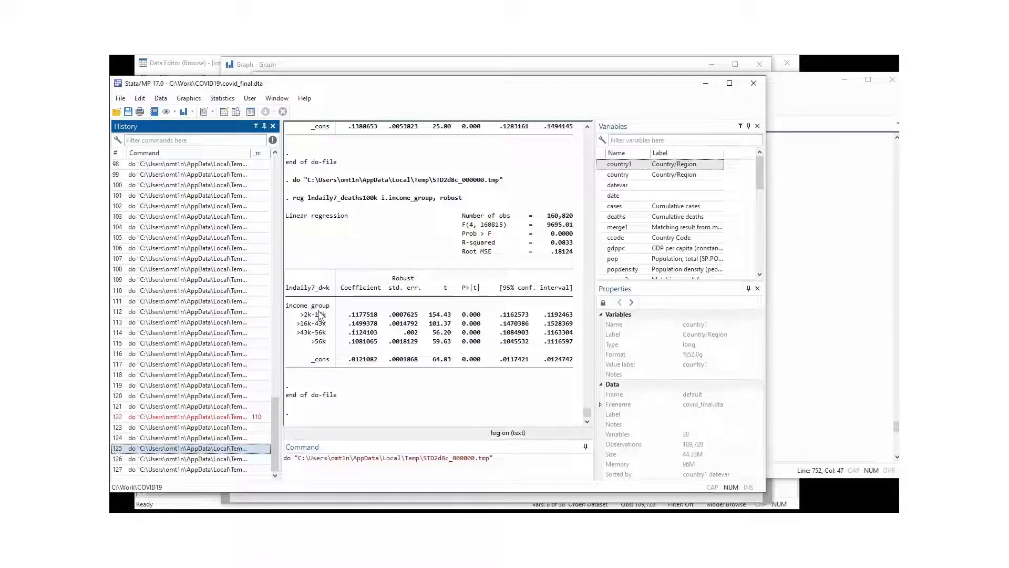
{"action": "left_click", "coordinate": [304, 317]}
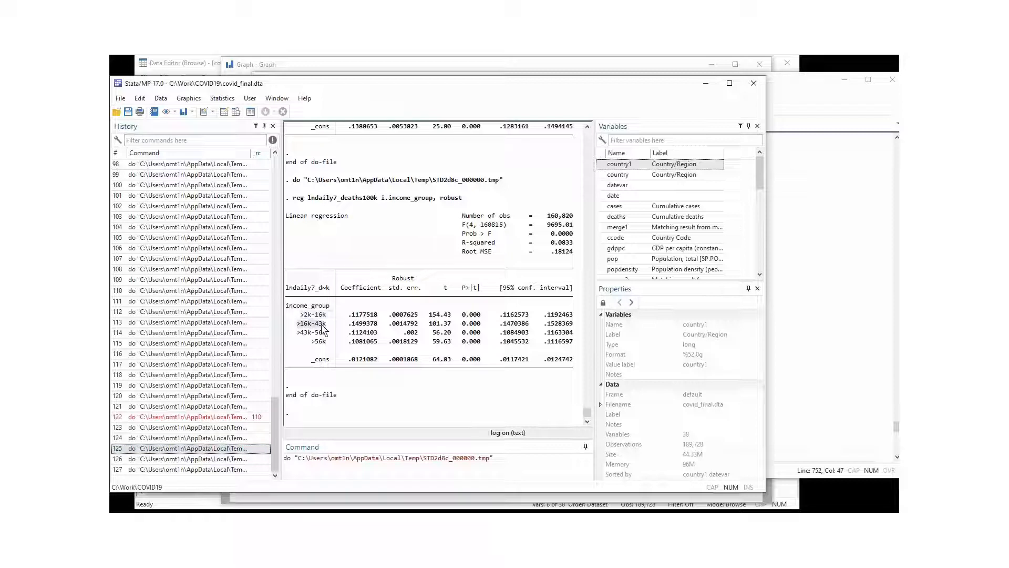
{"action": "left_click_drag", "start_coordinate": [308, 338], "coordinate": [316, 299]}
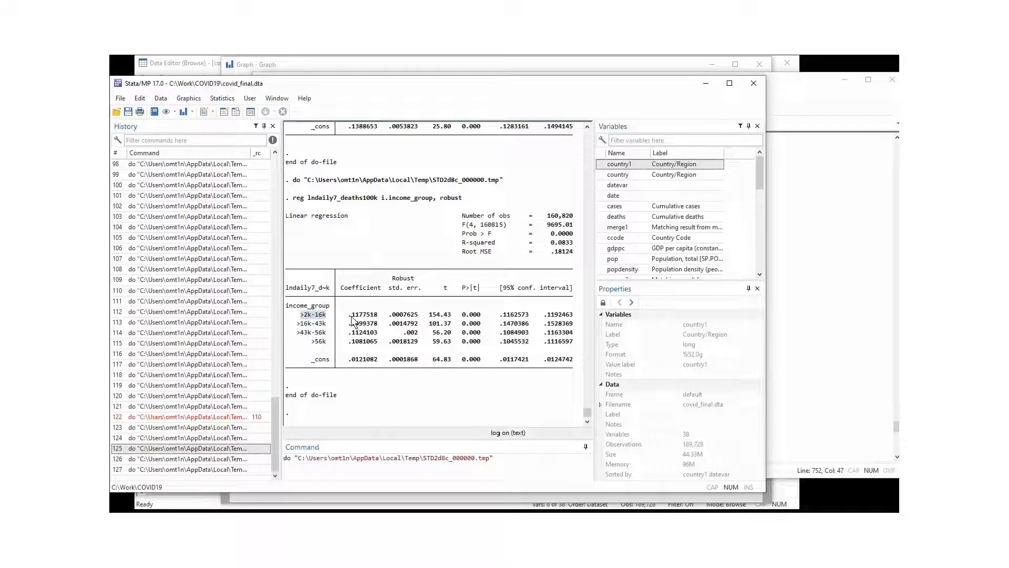
{"action": "left_click_drag", "start_coordinate": [350, 315], "coordinate": [361, 318]}
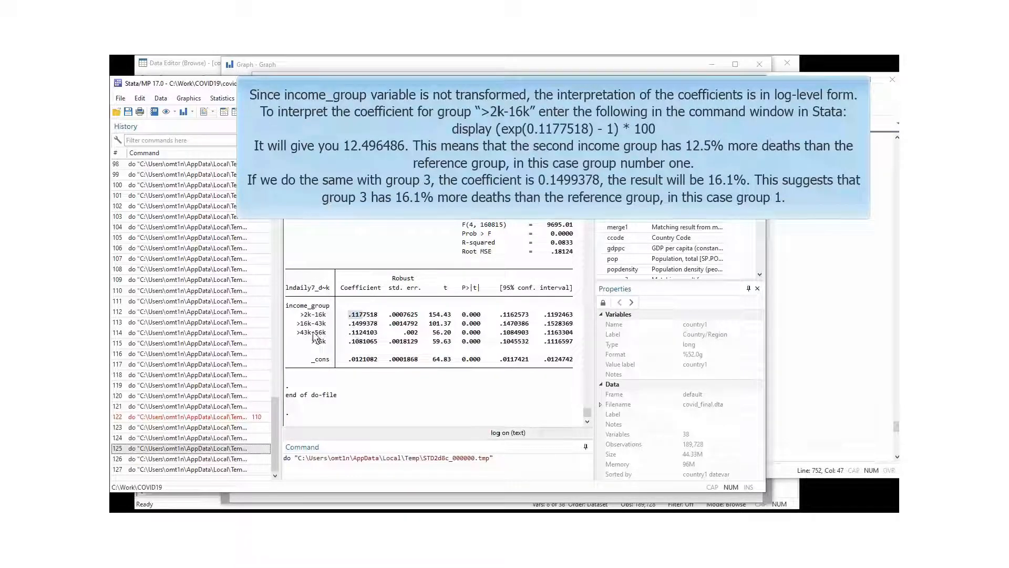
{"action": "left_click_drag", "start_coordinate": [297, 324], "coordinate": [311, 323]}
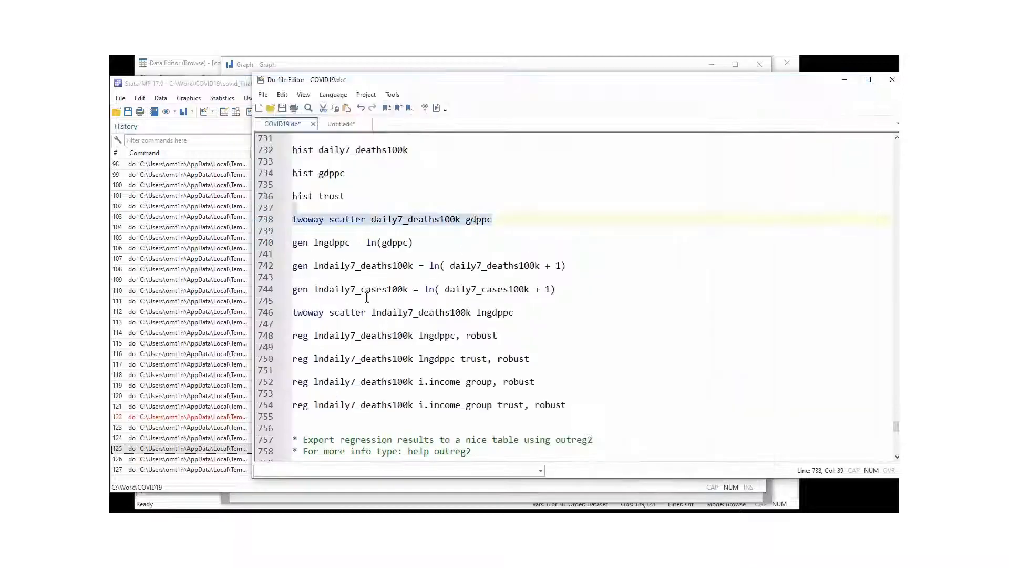
Run line 754, the robust regression on income group plus trust.
{"action": "left_click", "coordinate": [365, 266]}
{"action": "scroll", "coordinate": [394, 398], "scroll_direction": "down", "scroll_amount": 1}
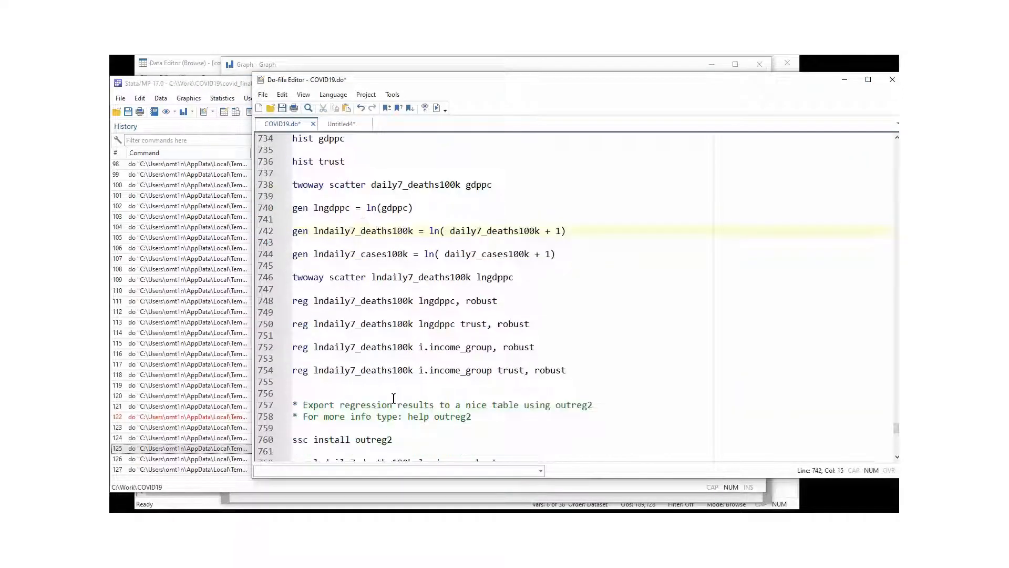
{"action": "double_click", "coordinate": [505, 370]}
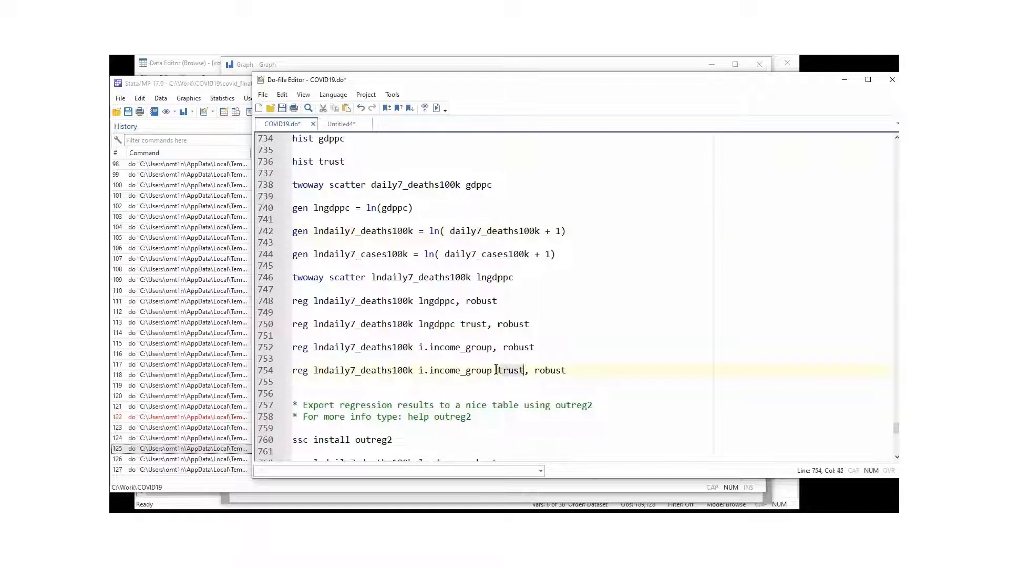
{"action": "left_click", "coordinate": [267, 371]}
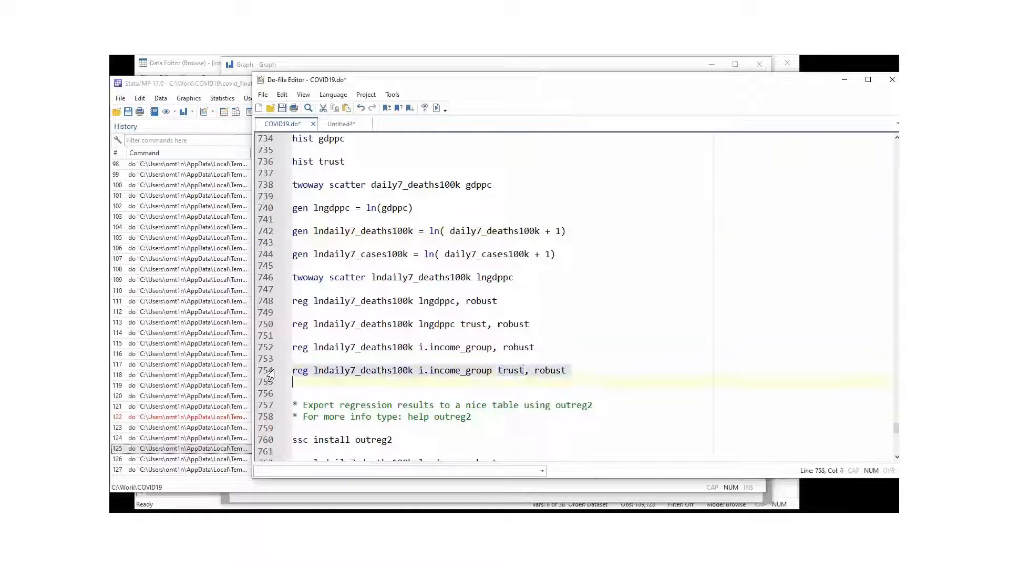
{"action": "left_click", "coordinate": [436, 108]}
{"action": "left_click", "coordinate": [178, 458]}
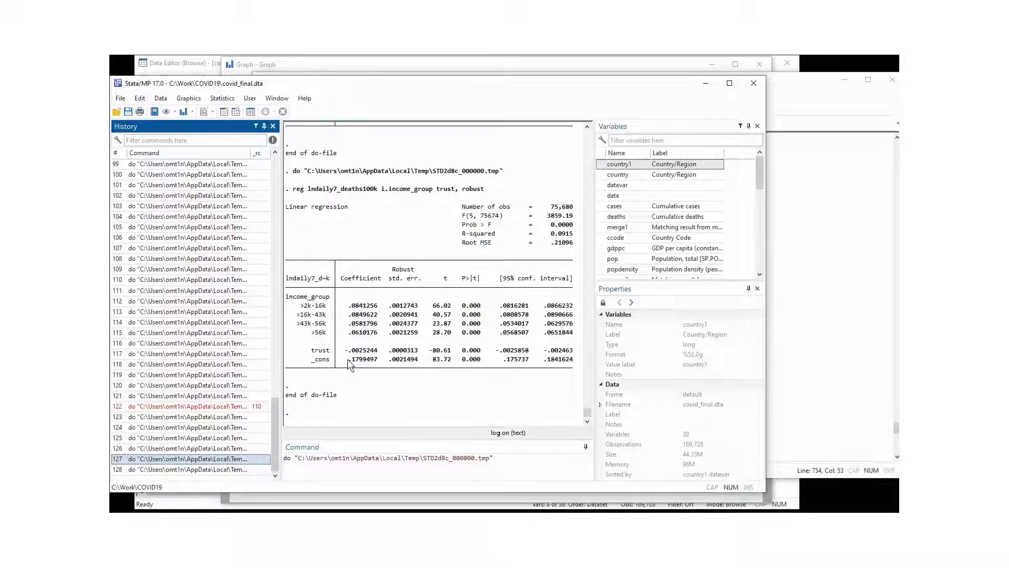
{"action": "left_click_drag", "start_coordinate": [344, 351], "coordinate": [379, 347]}
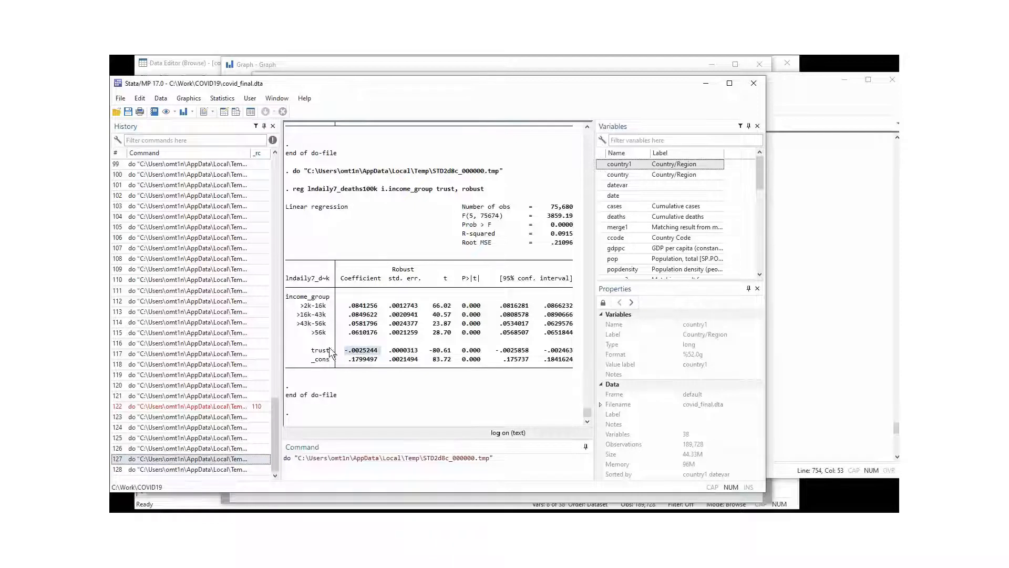
{"action": "left_click_drag", "start_coordinate": [312, 350], "coordinate": [449, 351]}
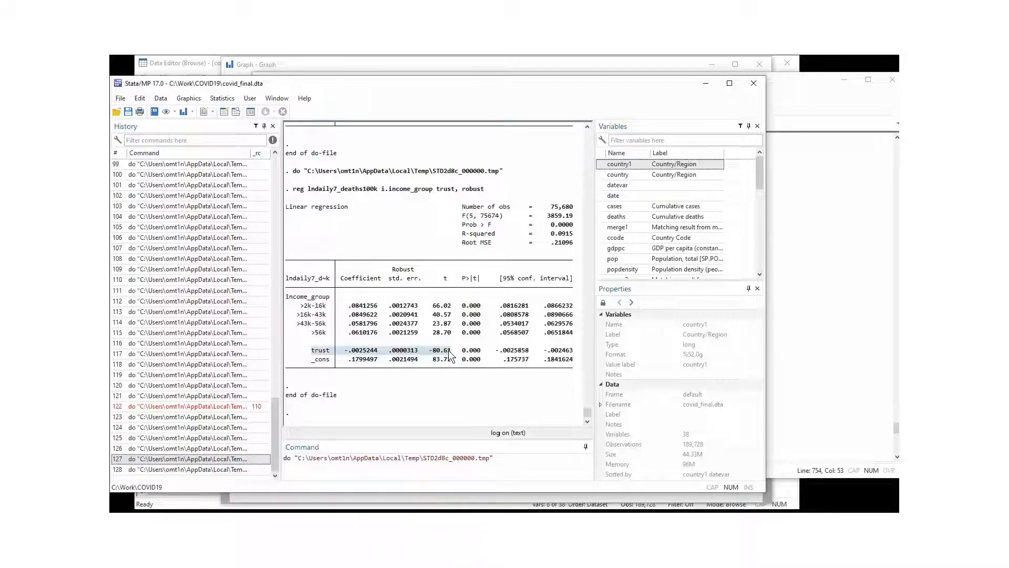
{"action": "left_click", "coordinate": [322, 304]}
{"action": "left_click_drag", "start_coordinate": [294, 303], "coordinate": [541, 333]}
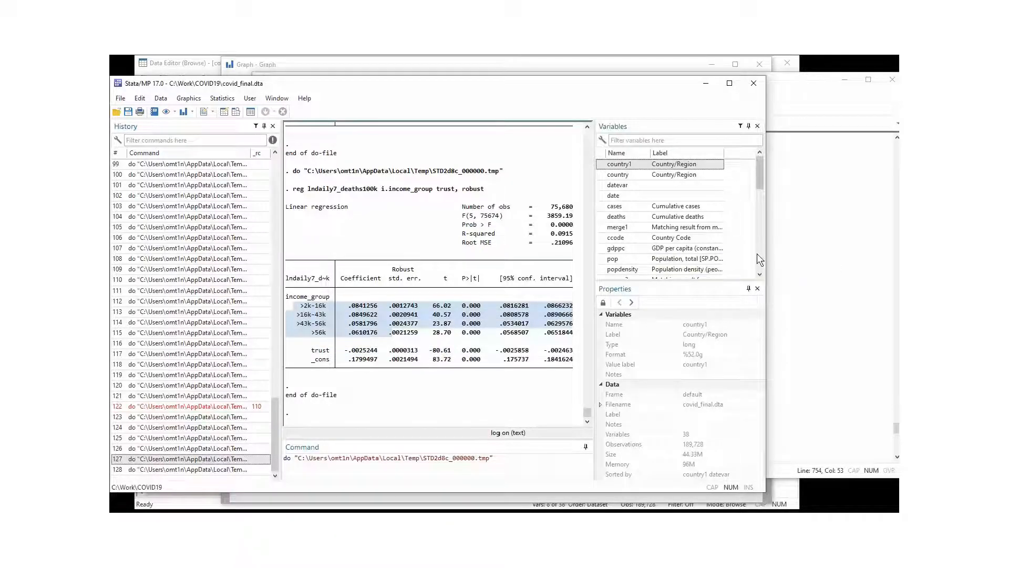
{"action": "left_click", "coordinate": [782, 264]}
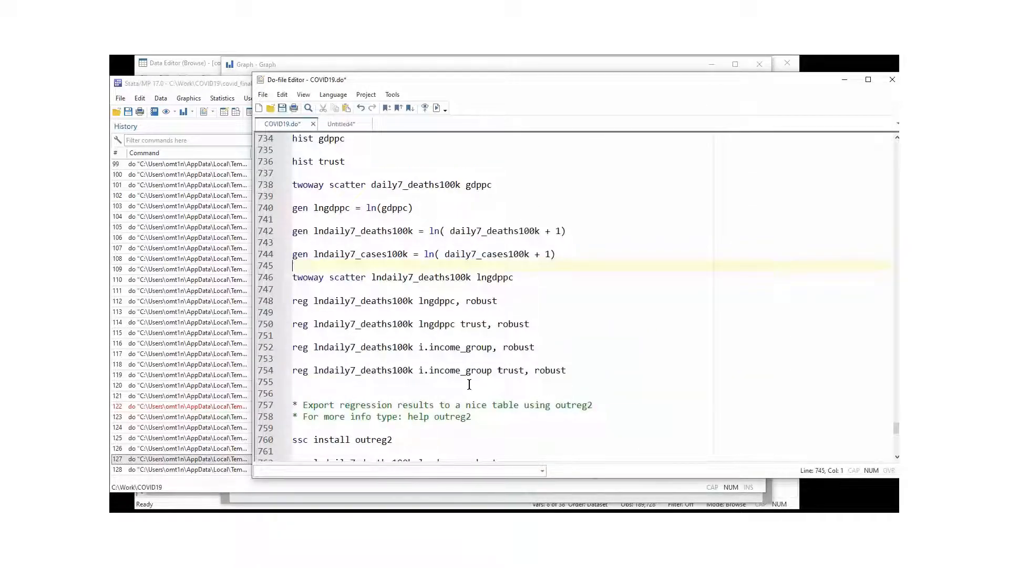